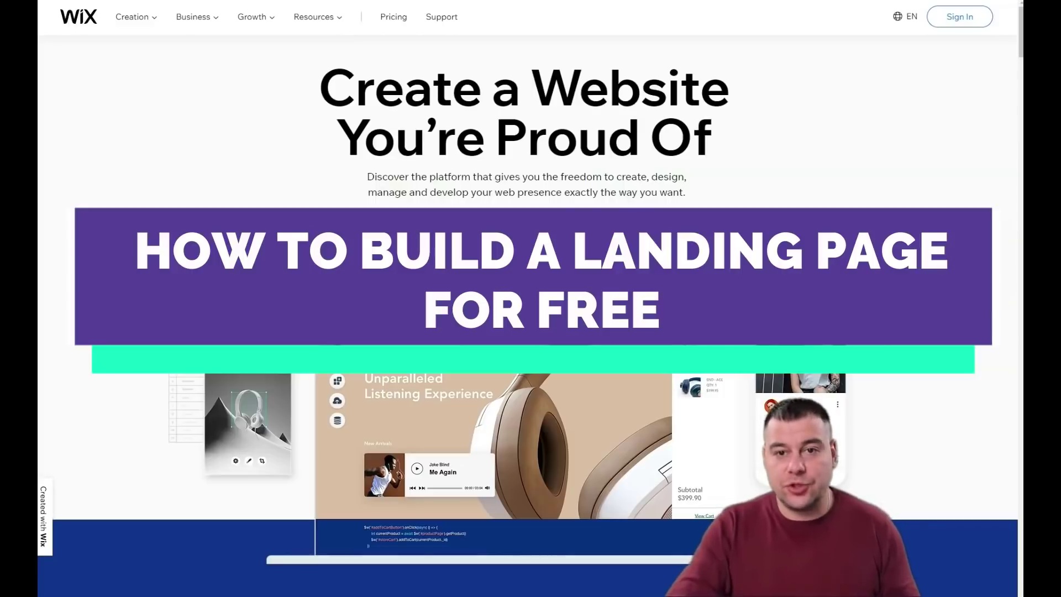
Step: Look through the Wix homepage, examining its editor options, features, sample templates and FAQ
scroll(485, 188, down, 10)
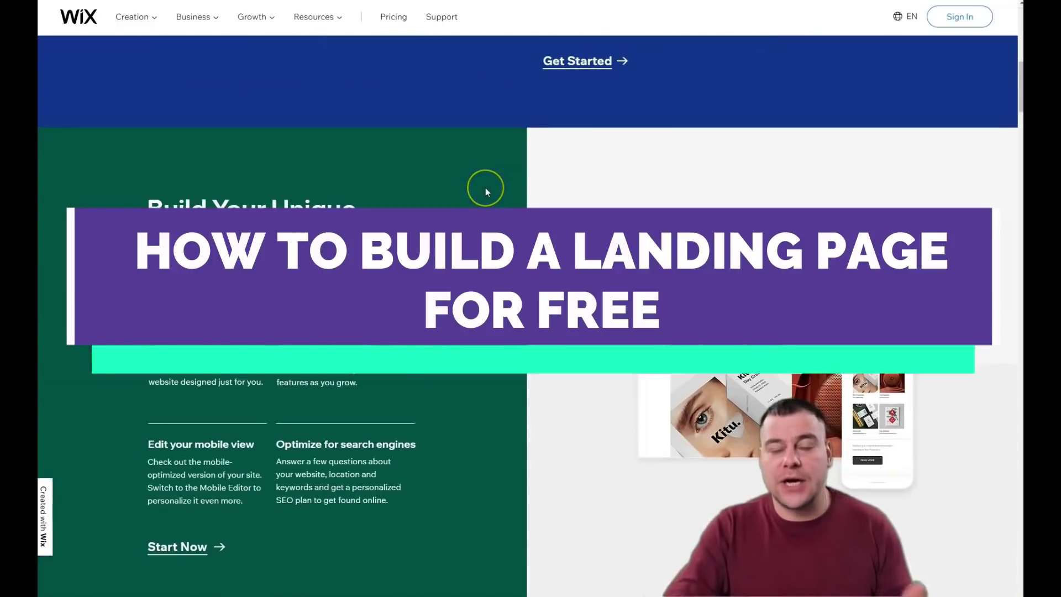
scroll(485, 189, down, 10)
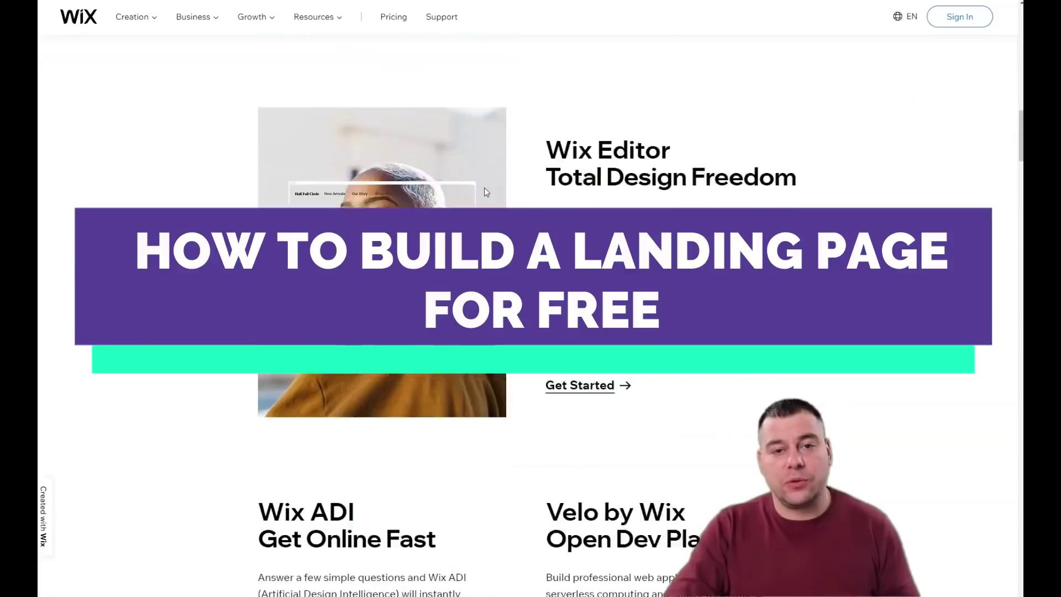
scroll(485, 191, down, 15)
scroll(491, 191, down, 15)
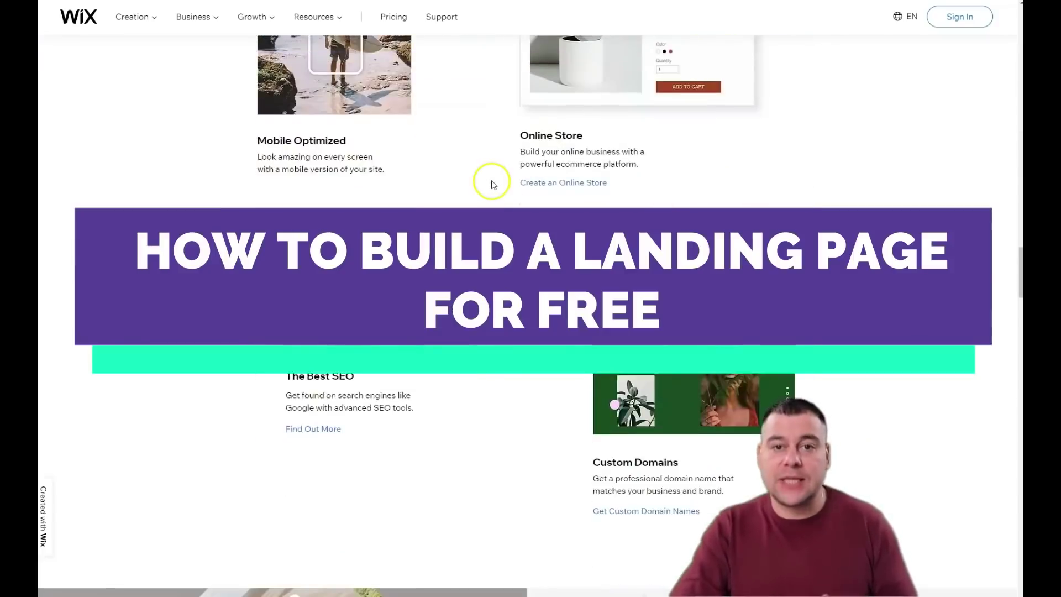
scroll(493, 185, down, 8)
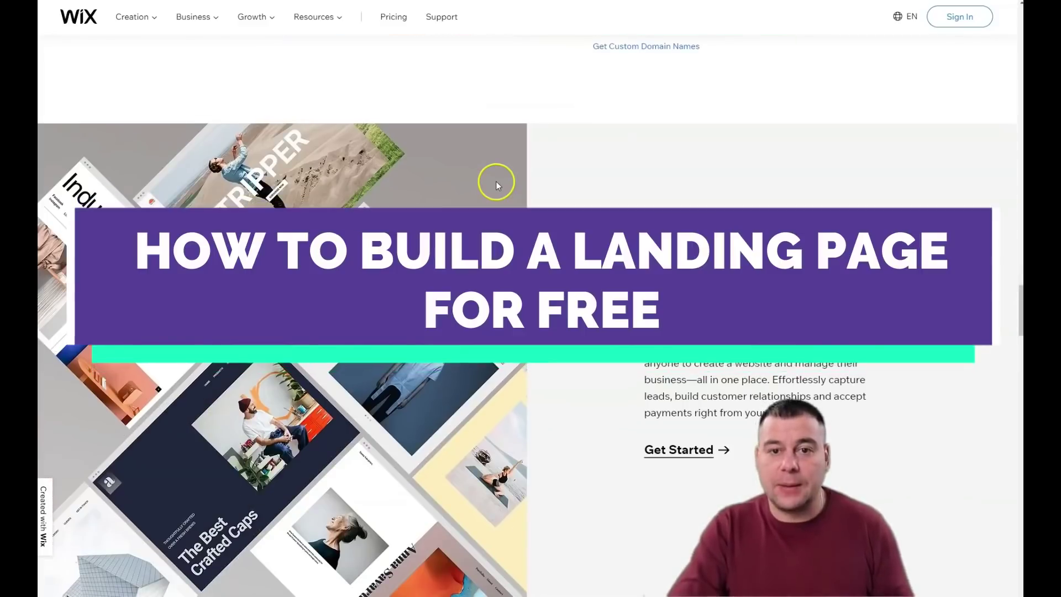
scroll(496, 182, down, 15)
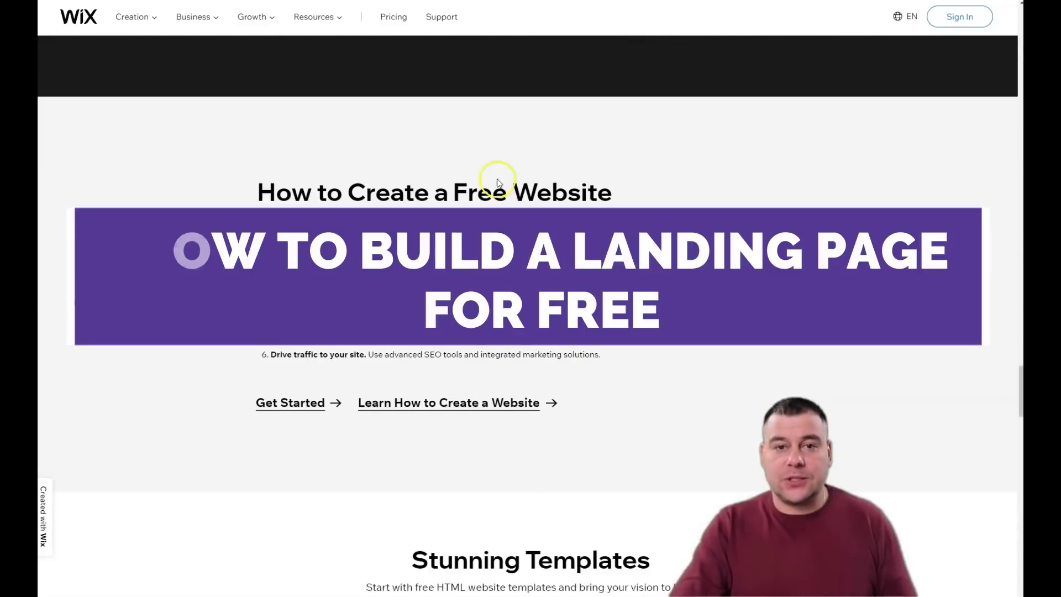
scroll(497, 181, down, 11)
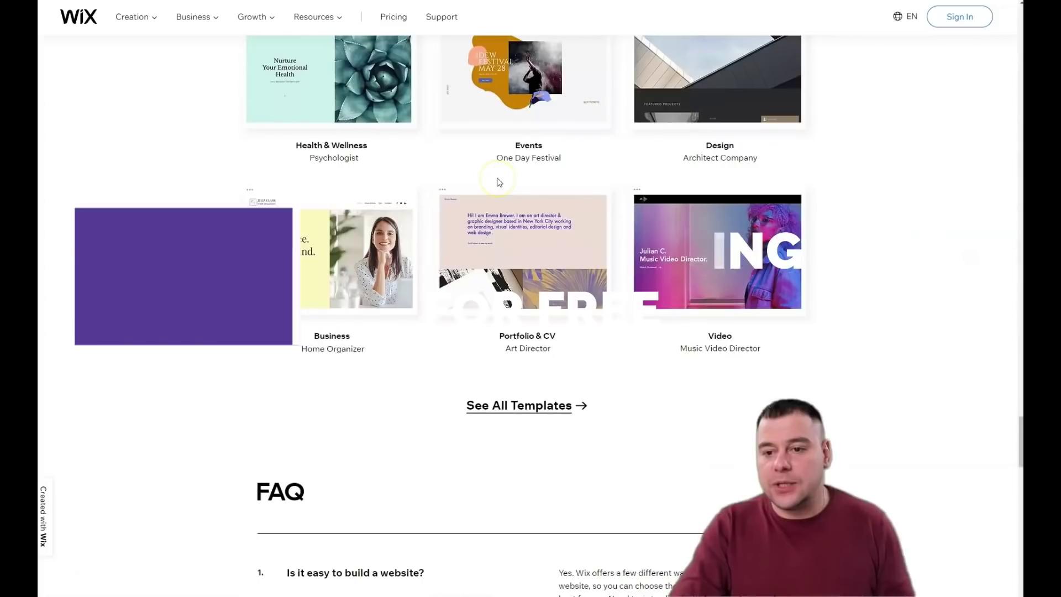
scroll(497, 166, up, 4)
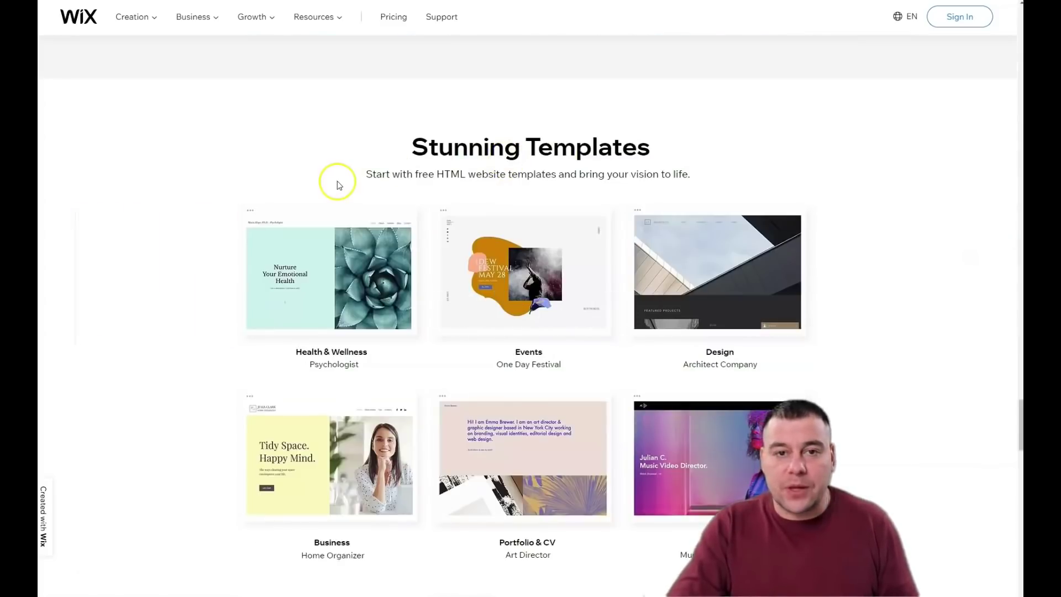
scroll(339, 185, down, 5)
scroll(391, 161, down, 20)
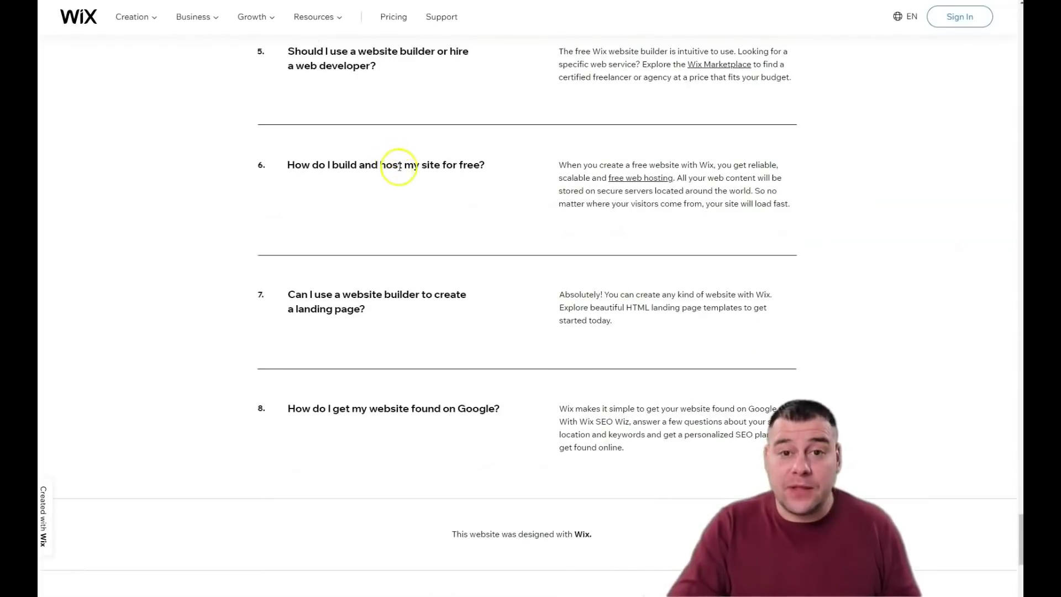
scroll(416, 180, up, 20)
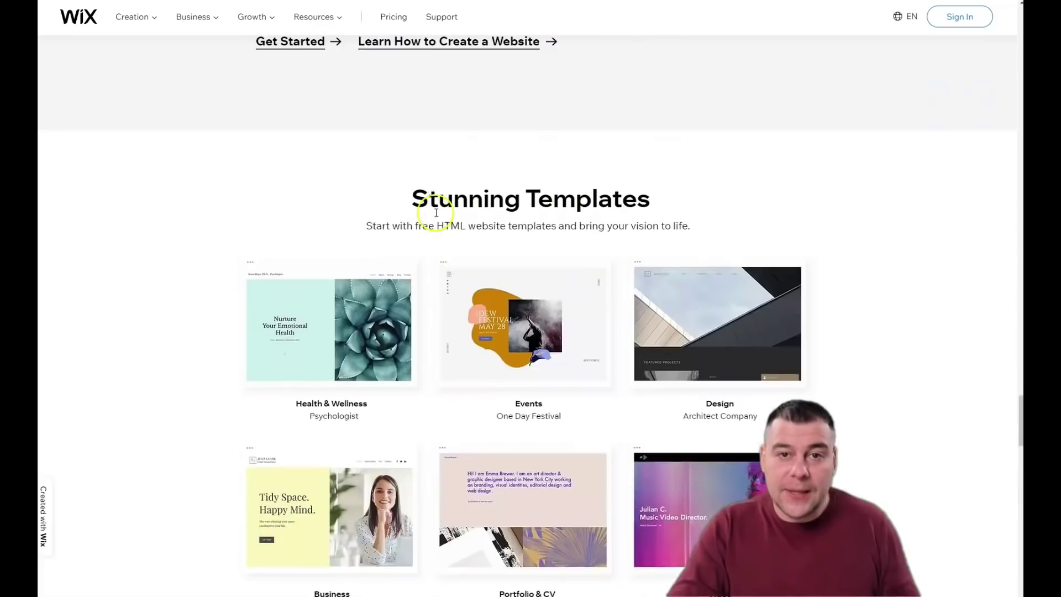
scroll(454, 277, up, 15)
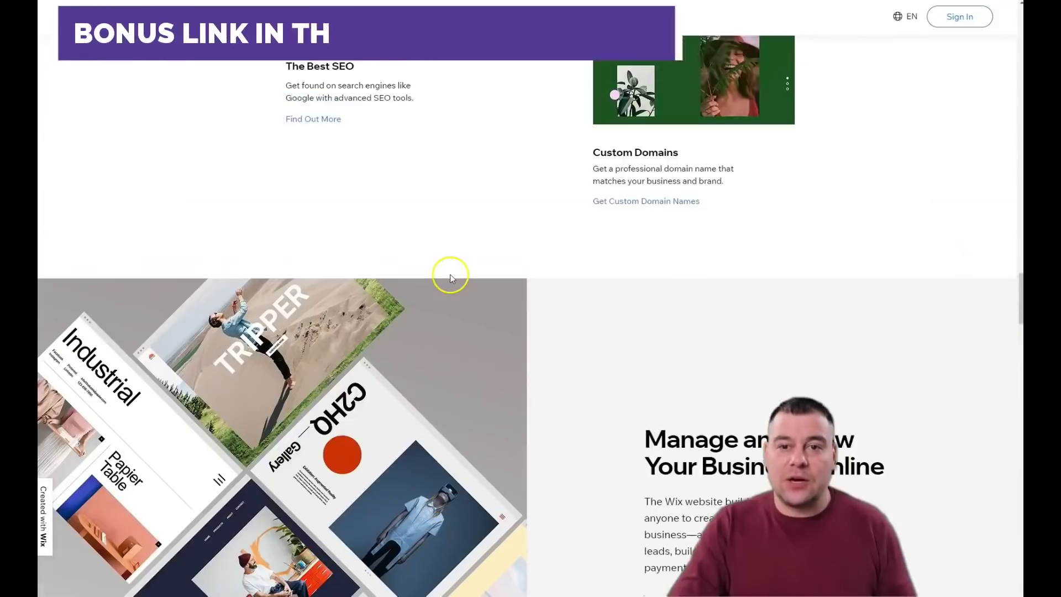
scroll(450, 271, up, 15)
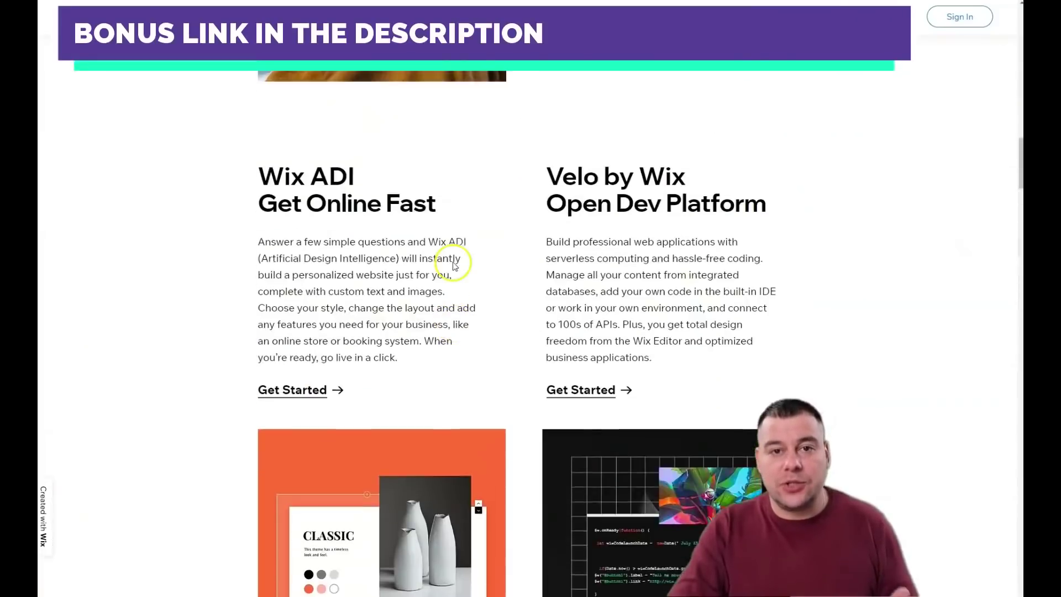
scroll(451, 256, up, 15)
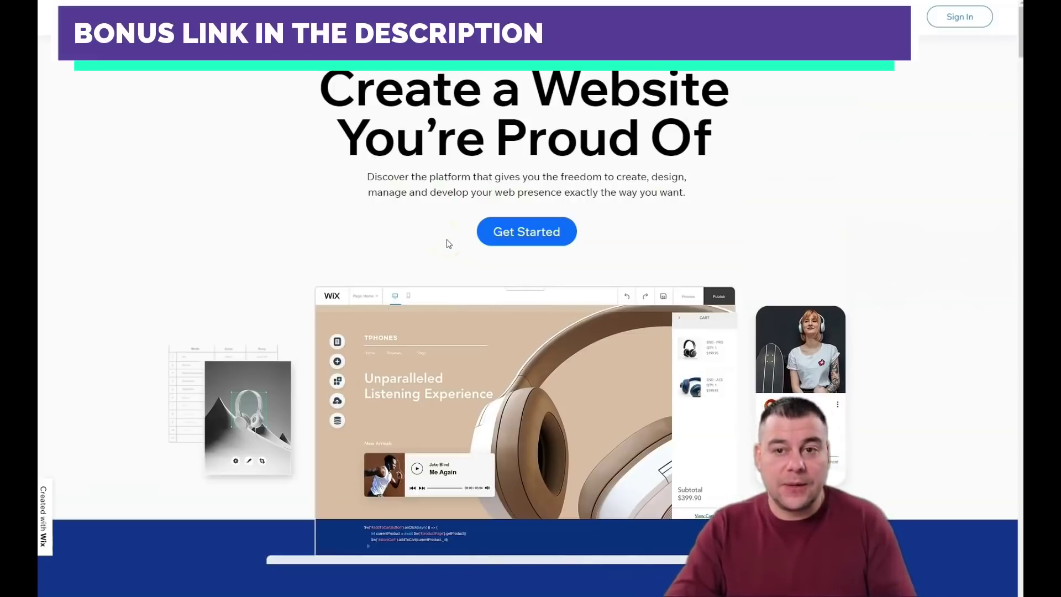
Step: Start a new site from the My Sites page and choose Other as the kind of website
click(416, 245)
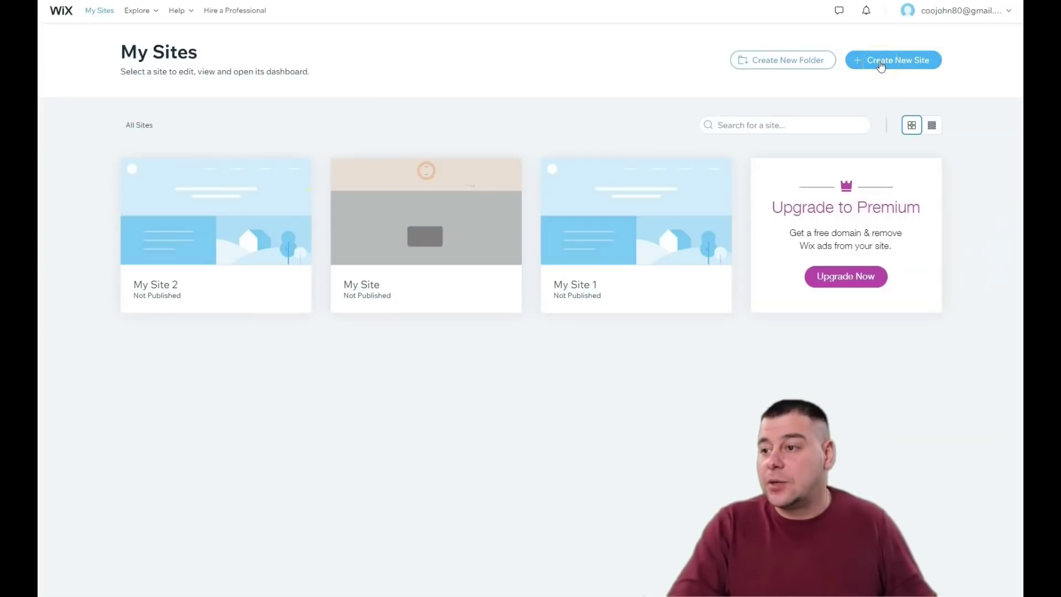
click(881, 62)
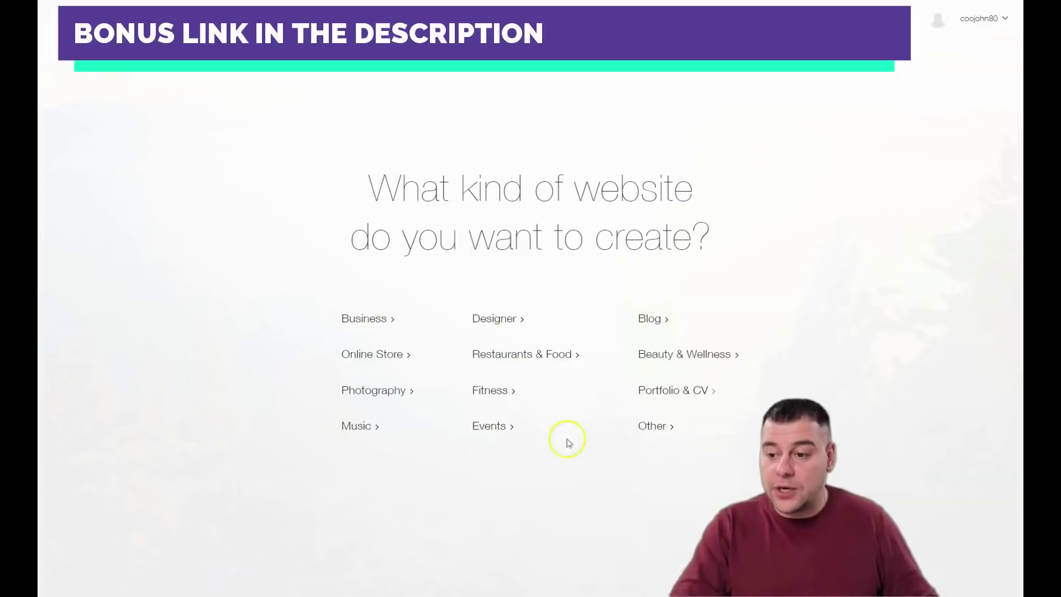
click(657, 428)
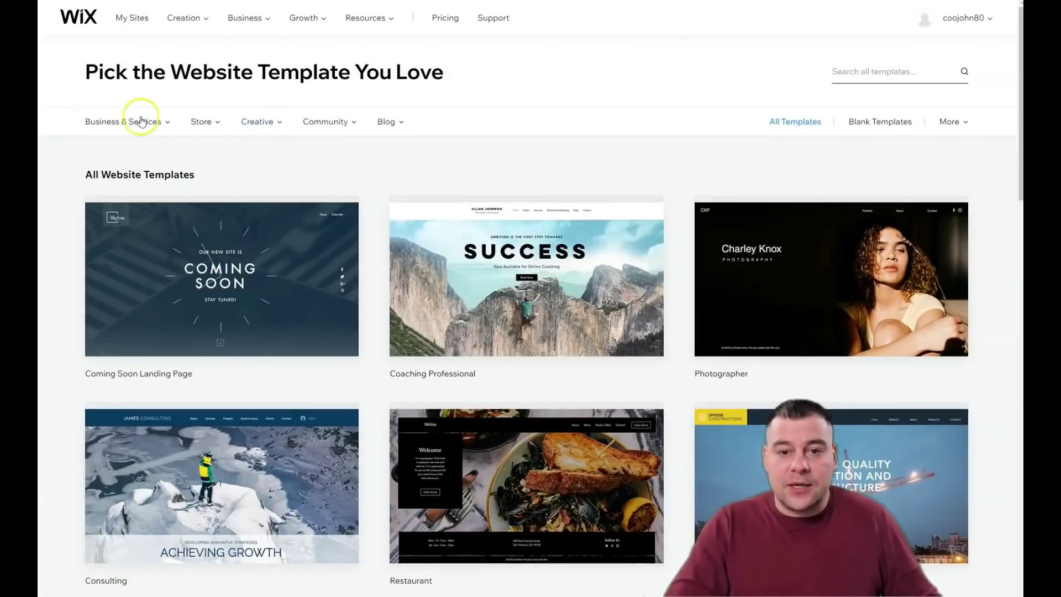
Step: Browse the Business & Services, Store and Creative template categories and show the Online Education templates
mouse_move(140, 127)
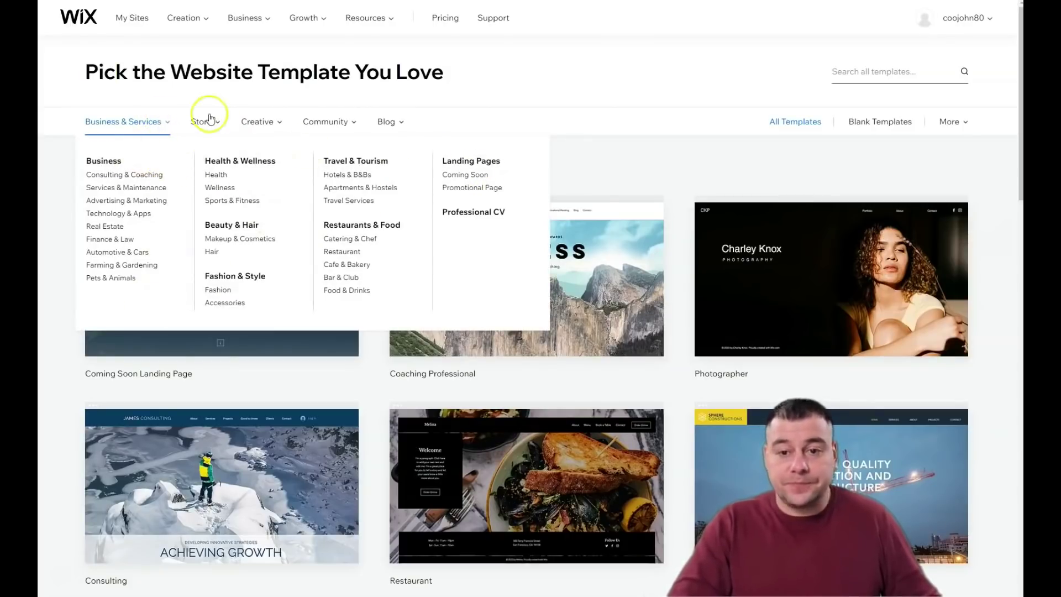
mouse_move(209, 130)
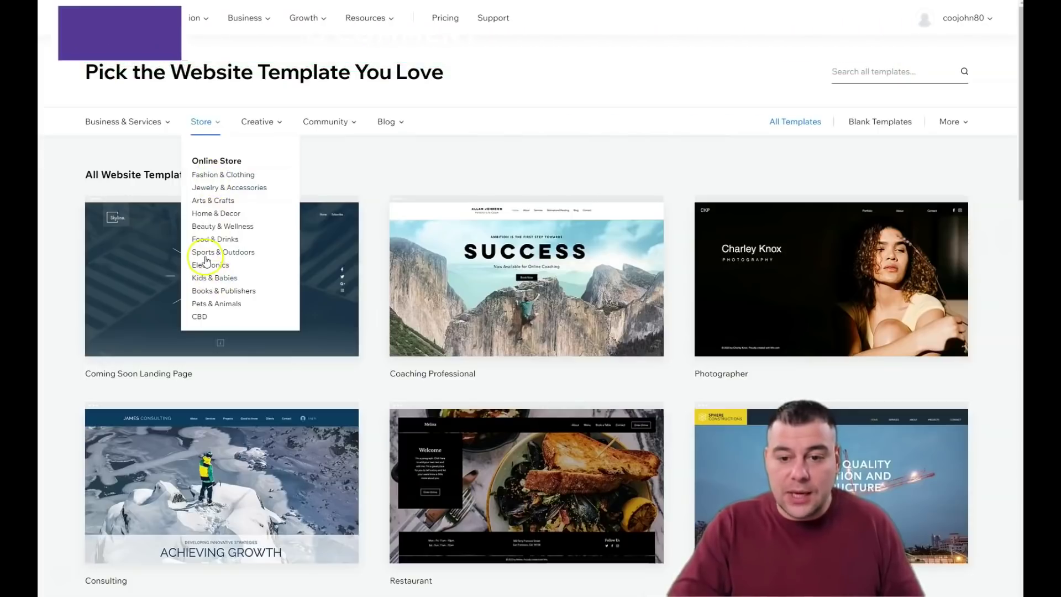
mouse_move(273, 127)
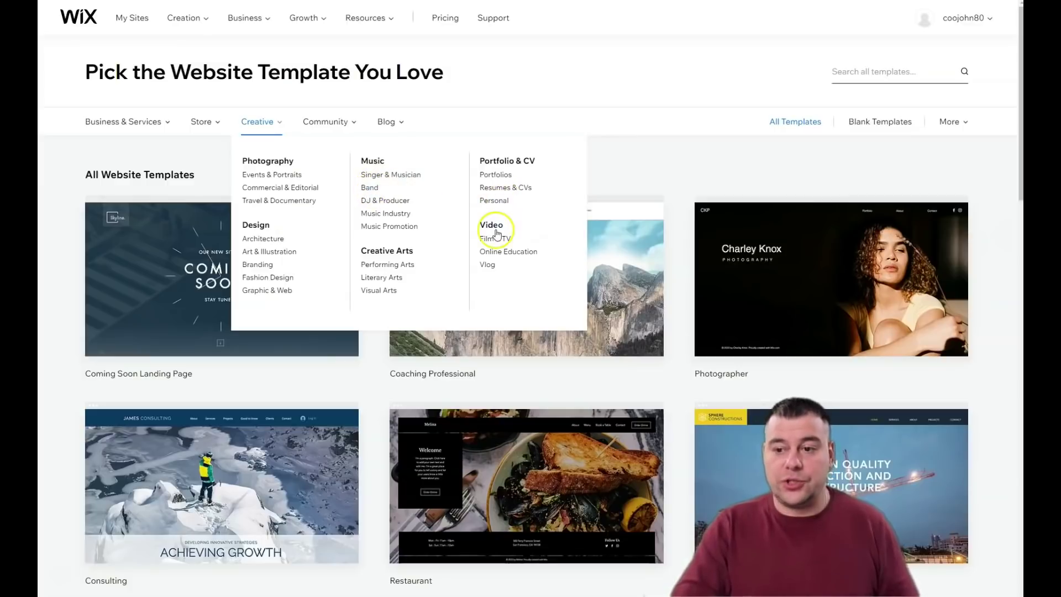
click(496, 254)
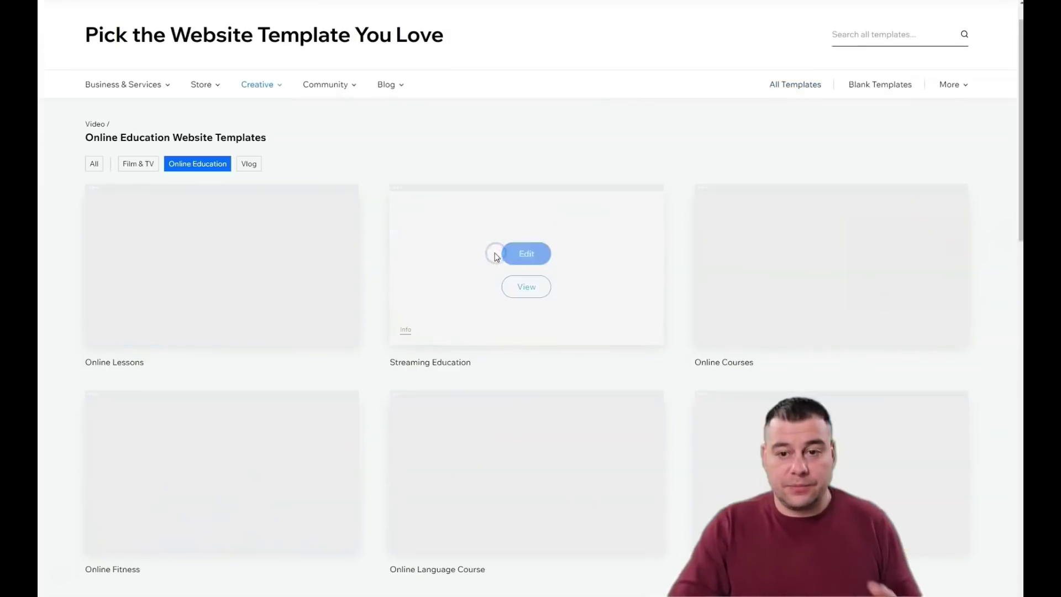
Step: Look over the Online Education templates and open the Online Fitness template for editing
scroll(341, 281, down, 5)
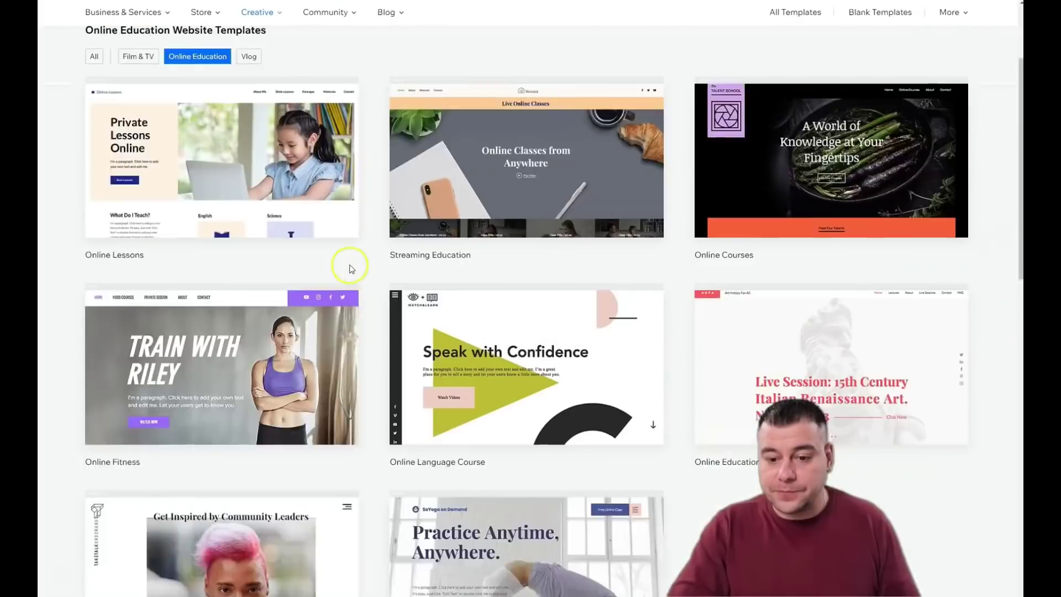
scroll(291, 222, down, 2)
scroll(294, 237, up, 5)
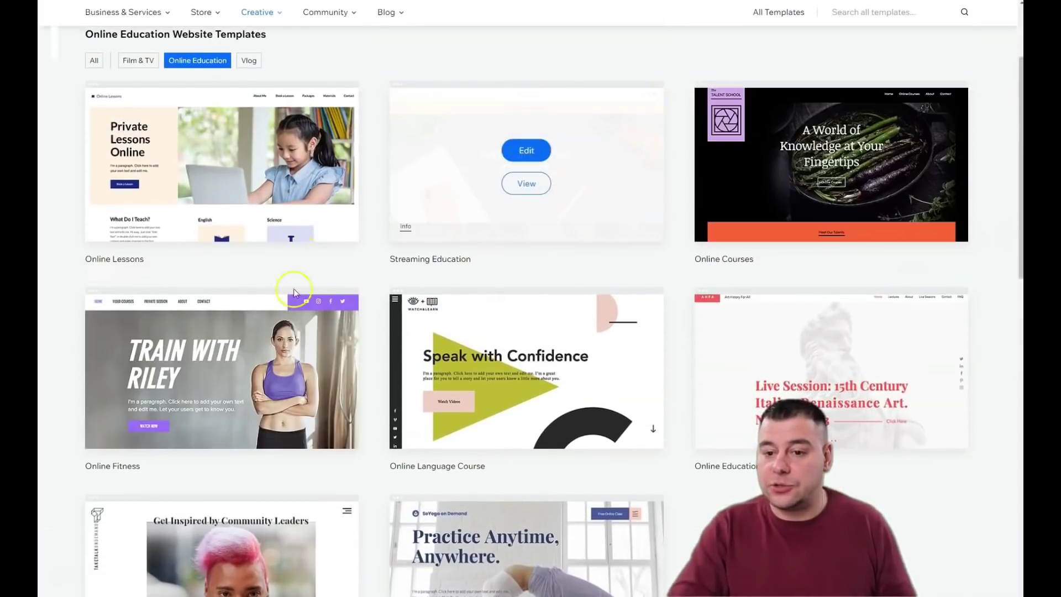
mouse_move(284, 362)
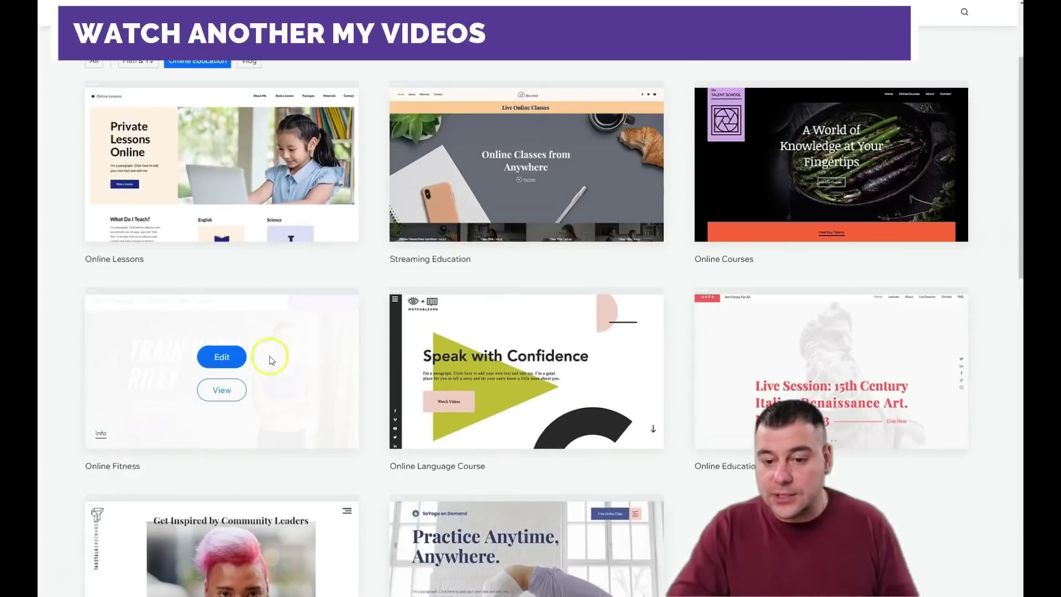
click(222, 391)
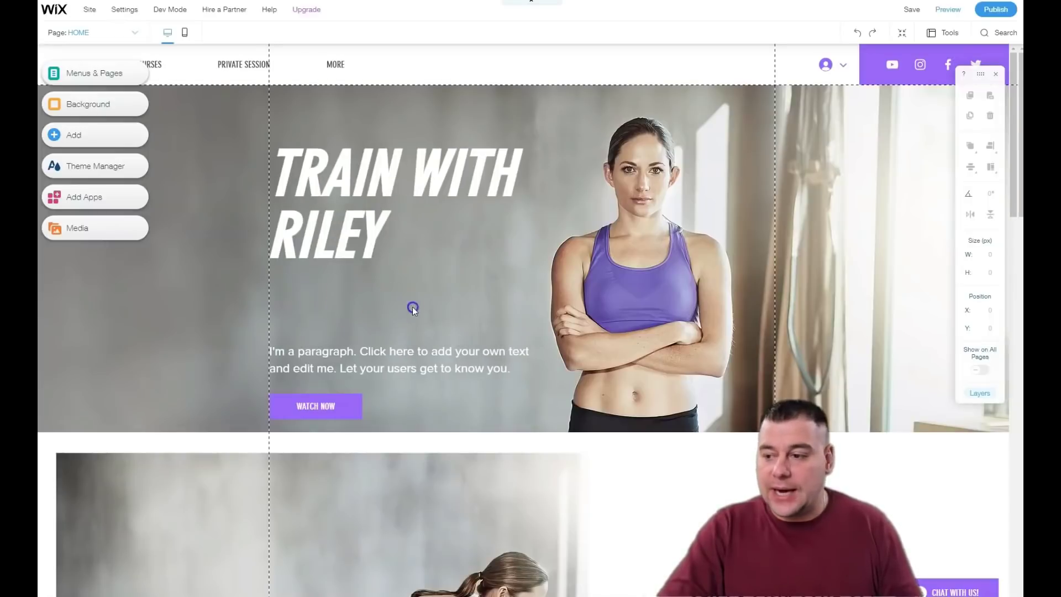
Step: Examine the template's desktop home page from the header through the program and plan sections to the footer
scroll(426, 307, down, 5)
scroll(428, 307, down, 12)
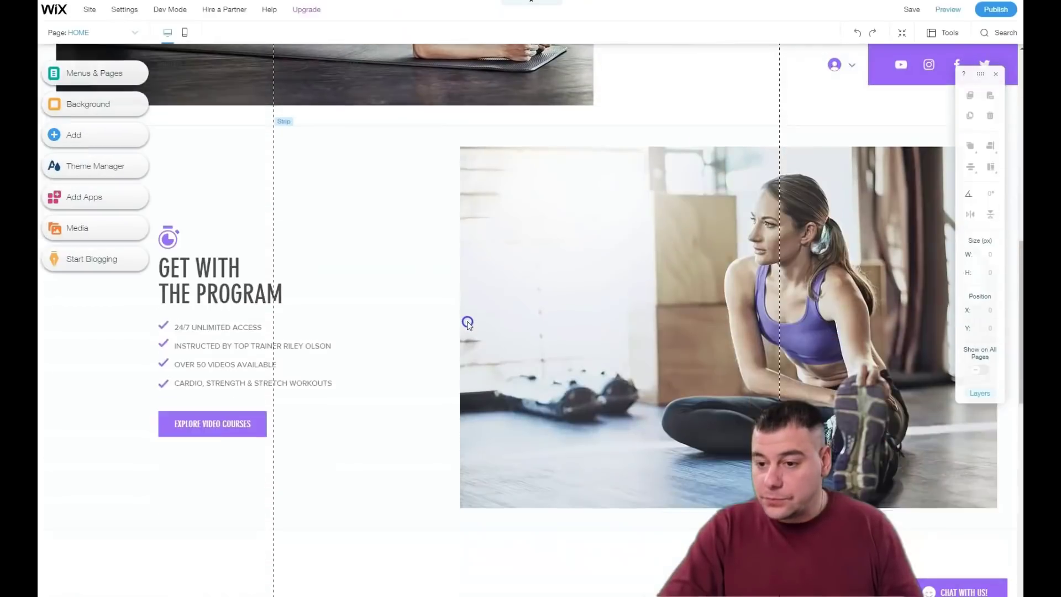
scroll(468, 321, down, 10)
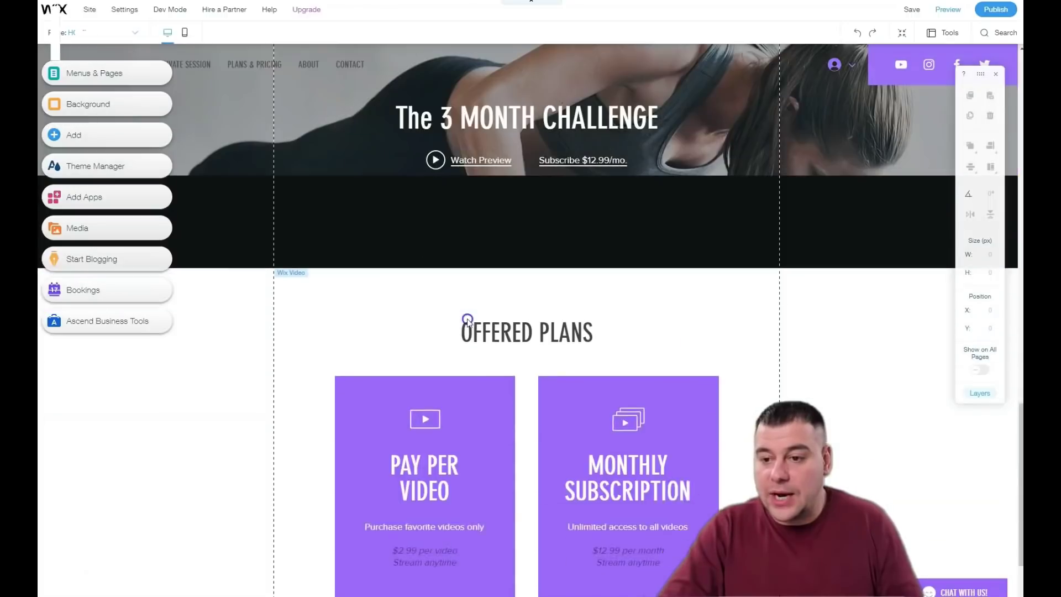
scroll(468, 320, up, 1)
scroll(469, 318, up, 5)
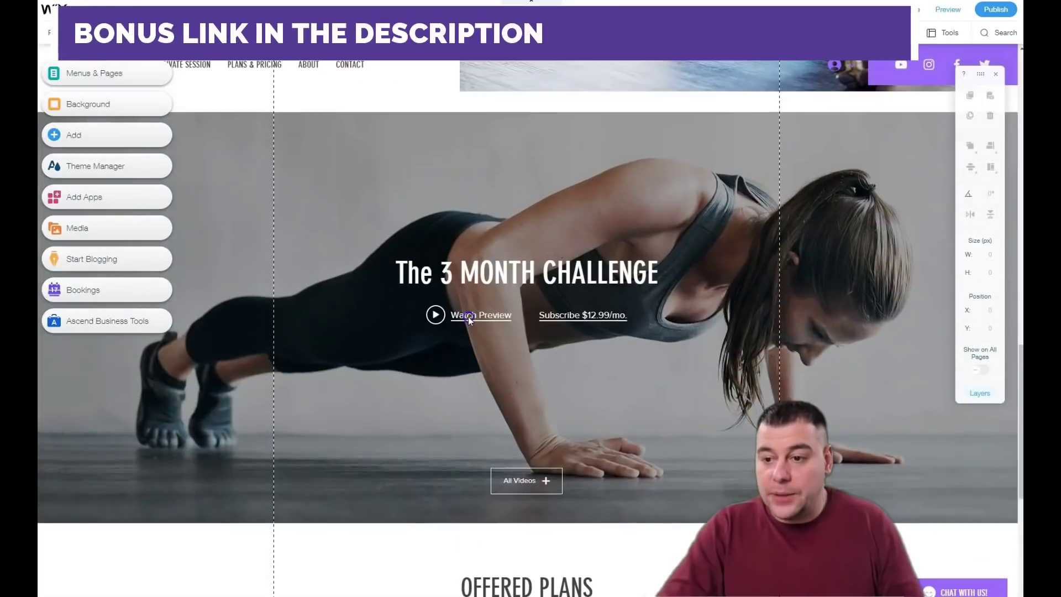
scroll(487, 277, down, 7)
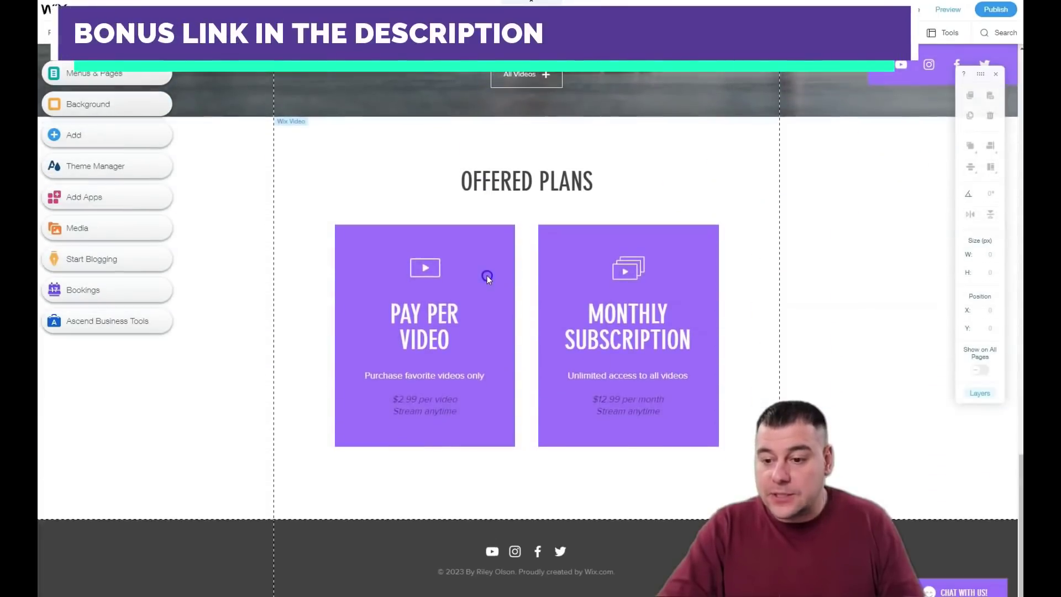
scroll(487, 275, up, 1)
scroll(493, 287, up, 15)
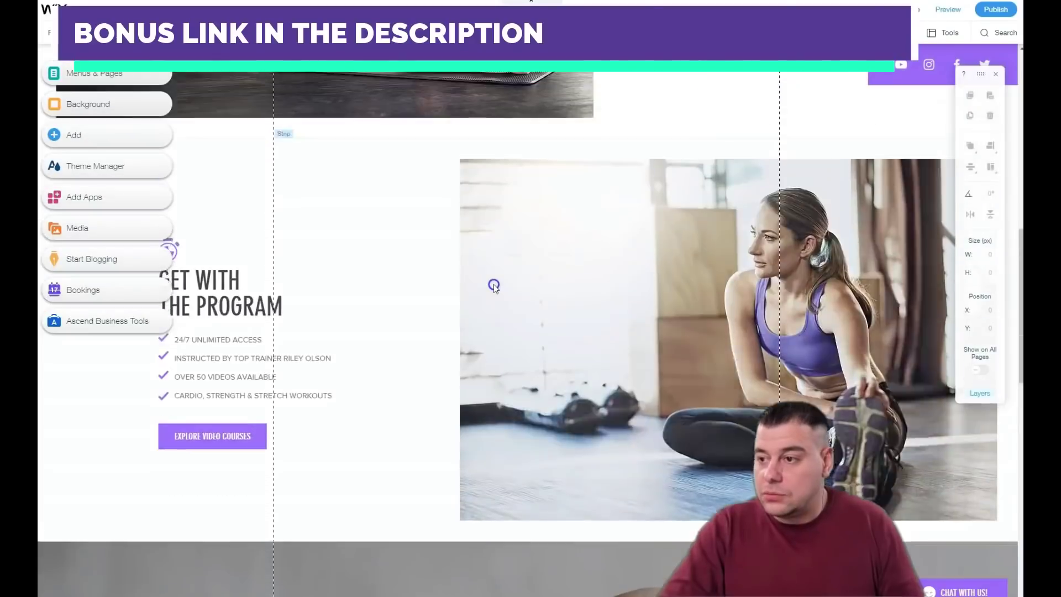
click(728, 154)
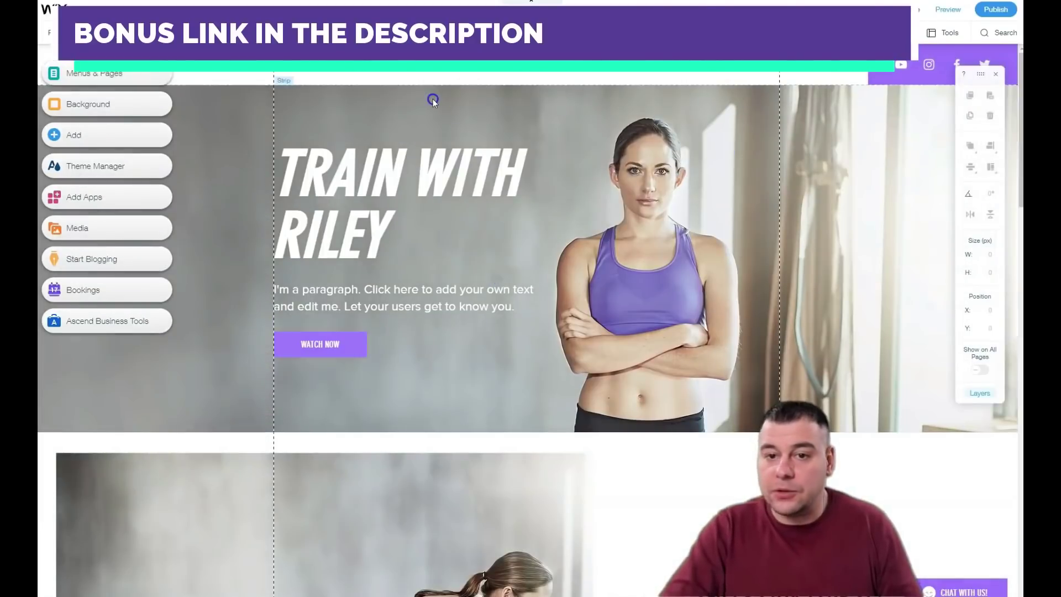
scroll(433, 101, down, 3)
scroll(460, 122, up, 3)
scroll(466, 144, down, 5)
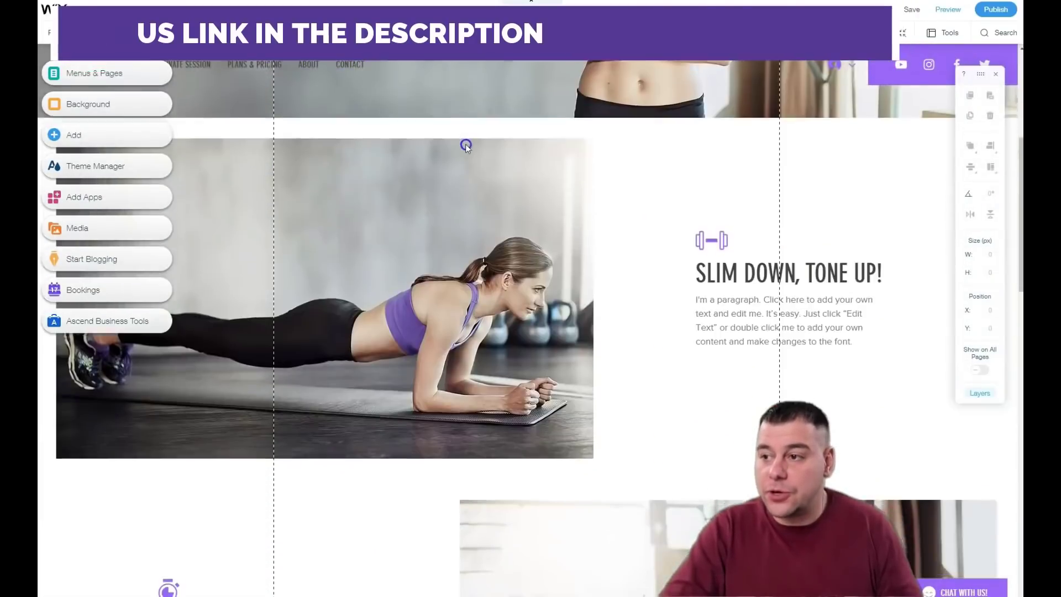
scroll(465, 144, up, 5)
click(723, 54)
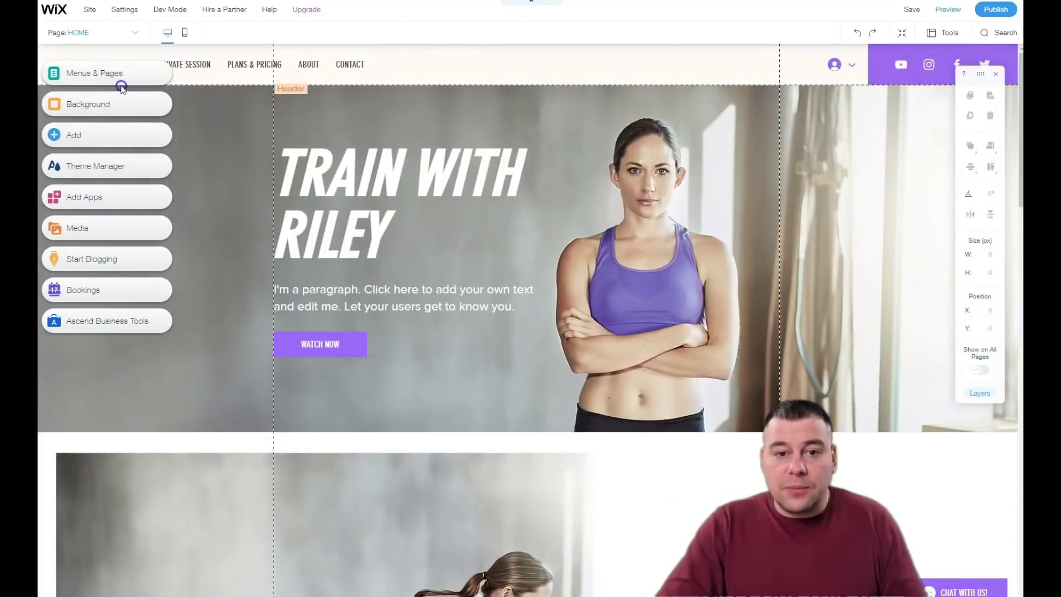
Step: Switch the editor to the mobile version and examine the home page's mobile layout down to the footer
click(188, 37)
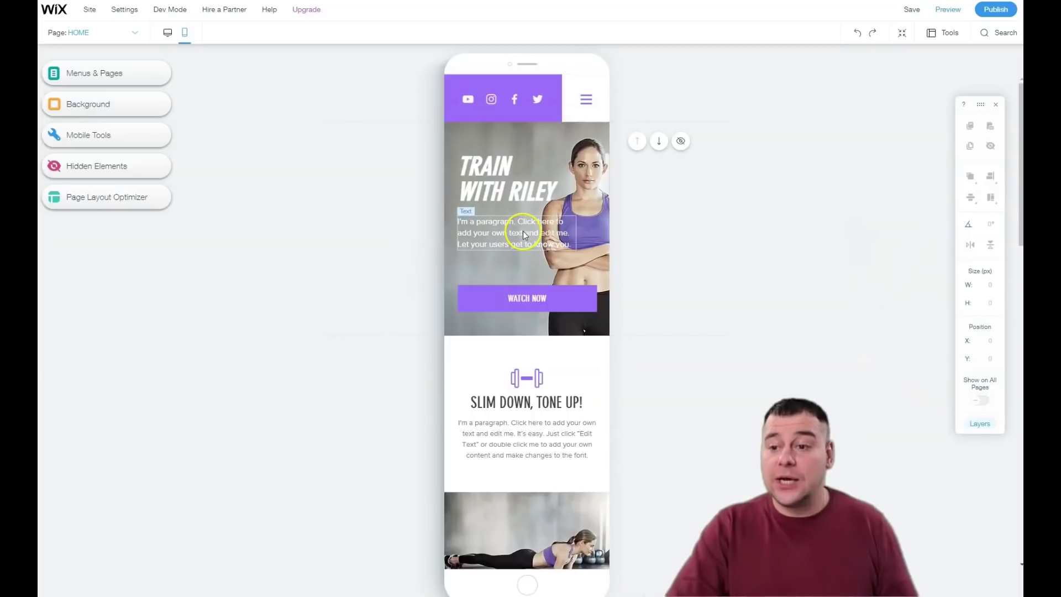
scroll(523, 232, down, 2)
scroll(525, 287, down, 10)
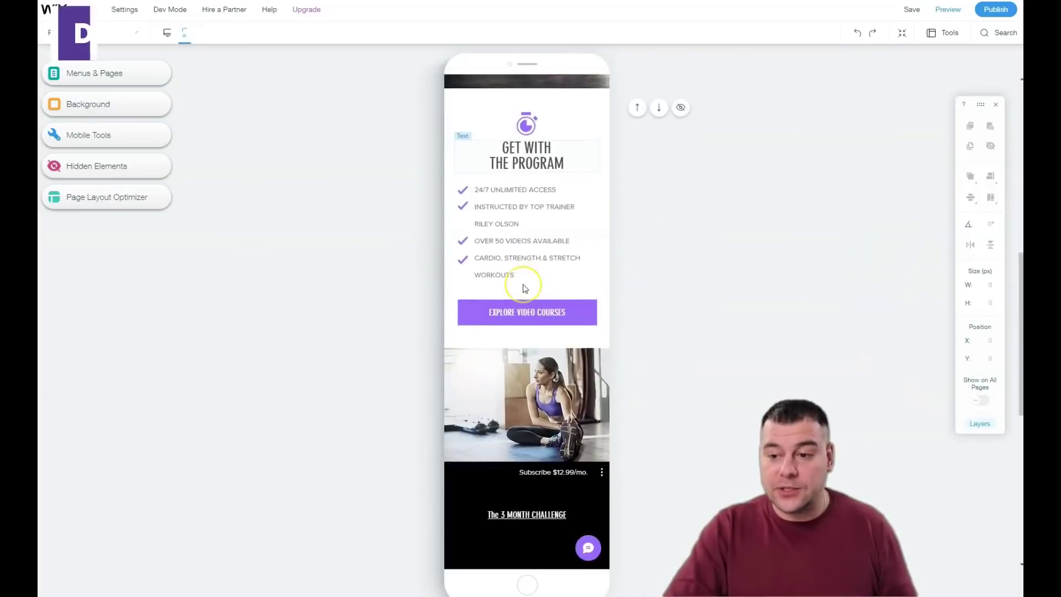
scroll(522, 284, down, 4)
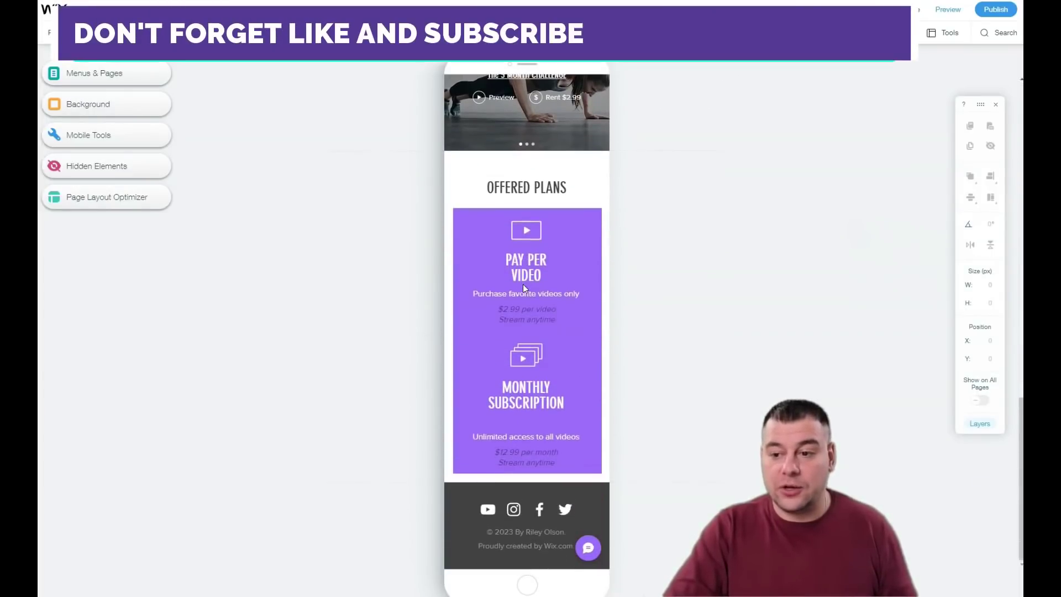
scroll(522, 284, up, 7)
scroll(522, 284, up, 10)
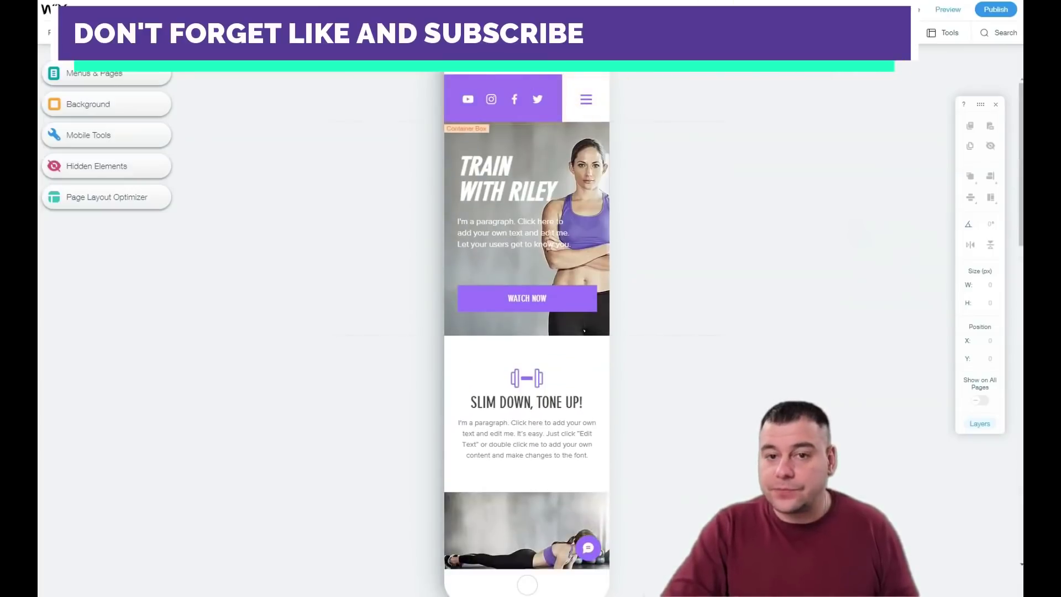
Step: Return the editor to the desktop version and look over the home page down to the Offered Plans section
click(563, 252)
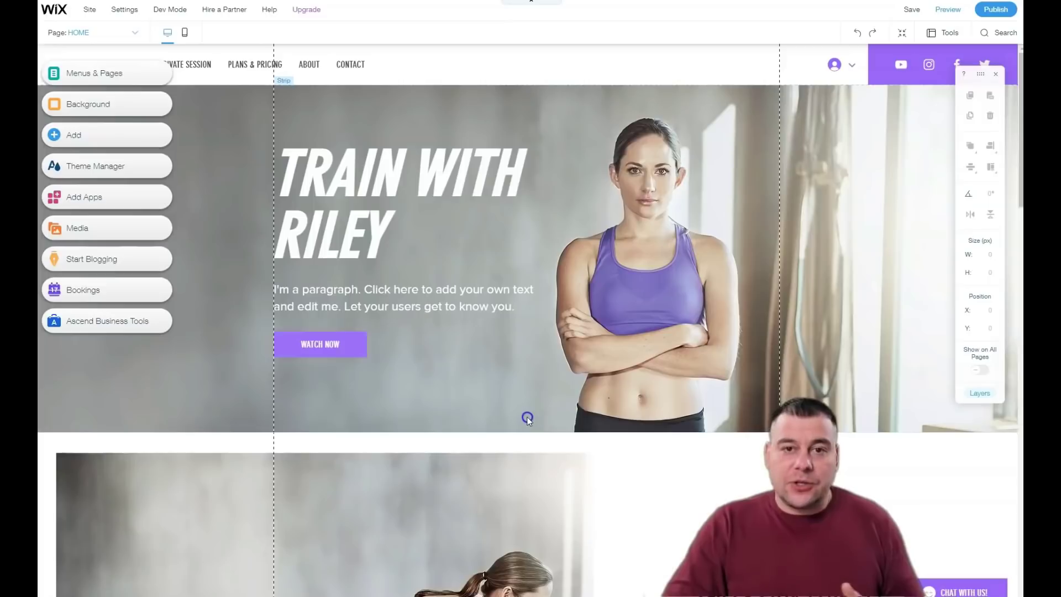
scroll(527, 417, down, 10)
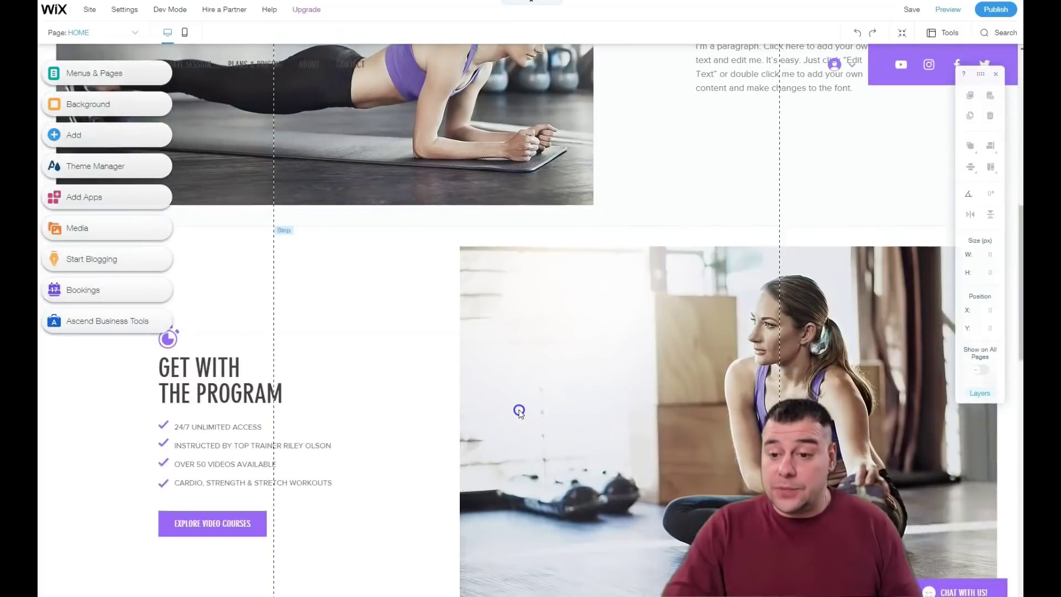
scroll(519, 410, down, 10)
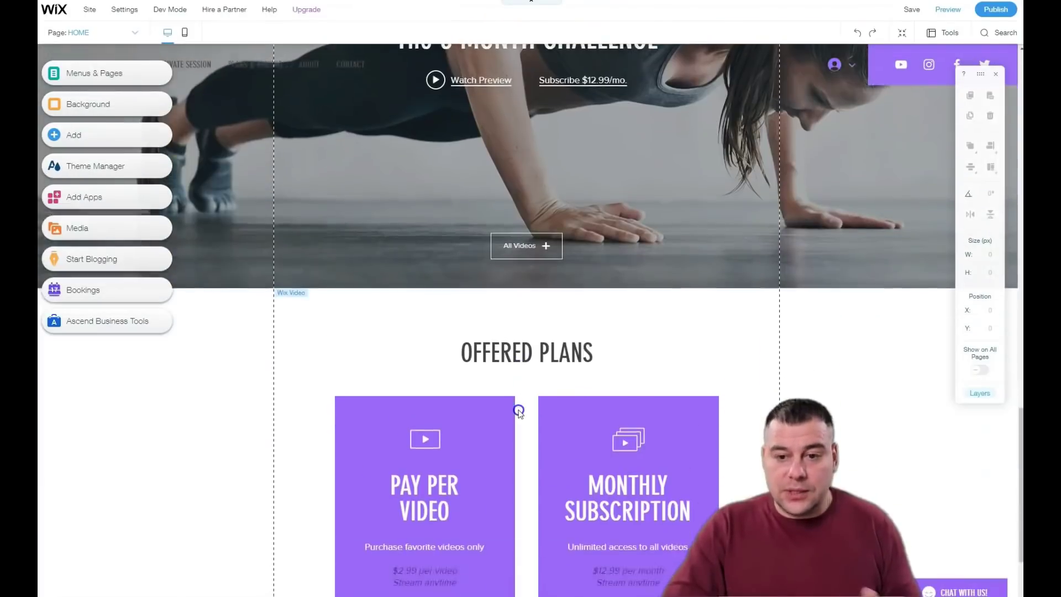
scroll(507, 403, up, 15)
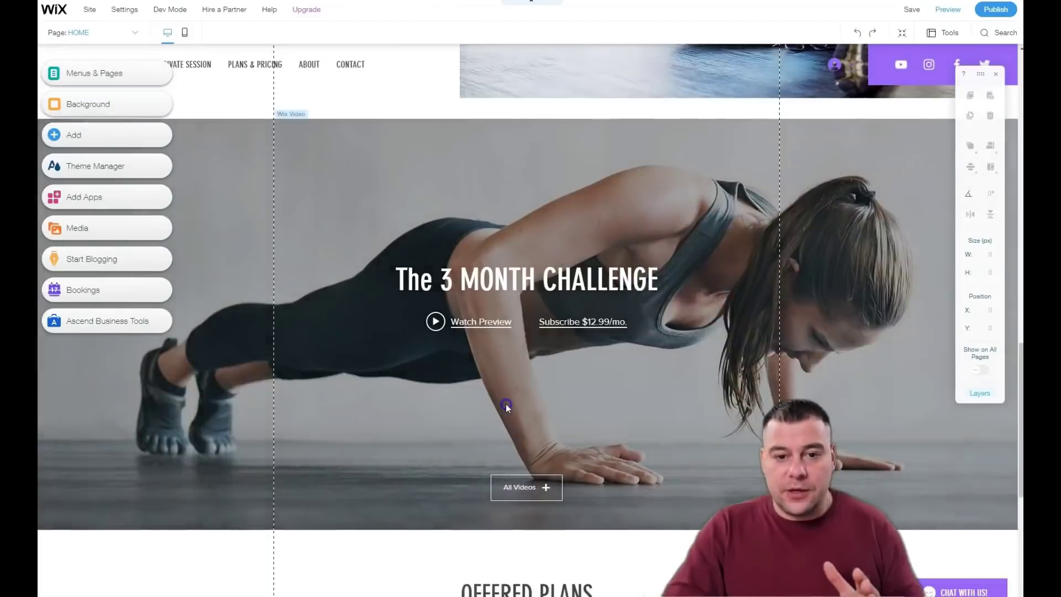
scroll(504, 406, up, 5)
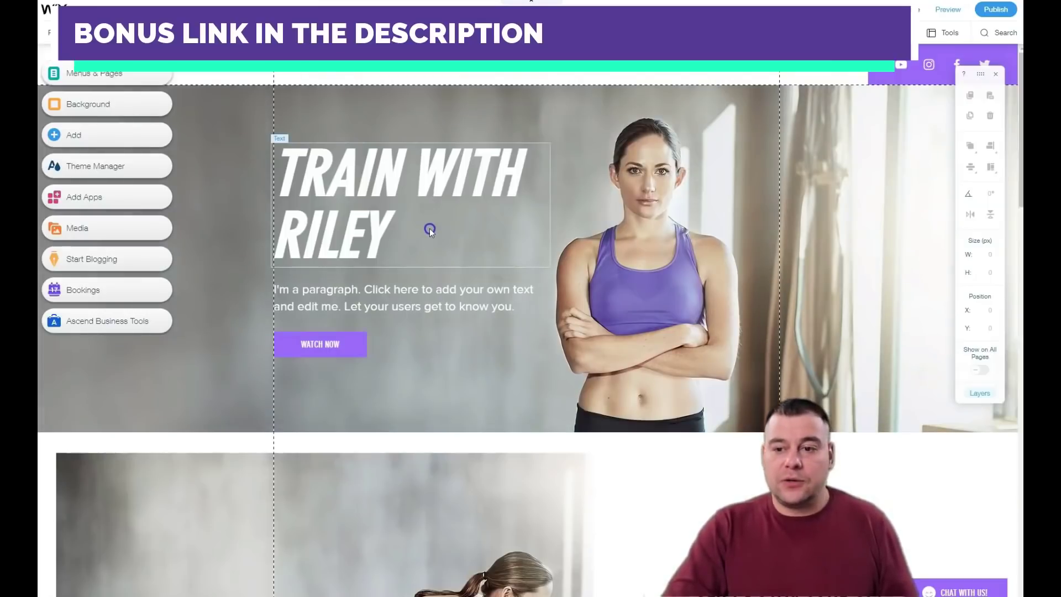
Step: Examine the hero heading and Watch Now button, the Get With the Program list, the 3 Month Challenge strip and the offered plans
click(463, 194)
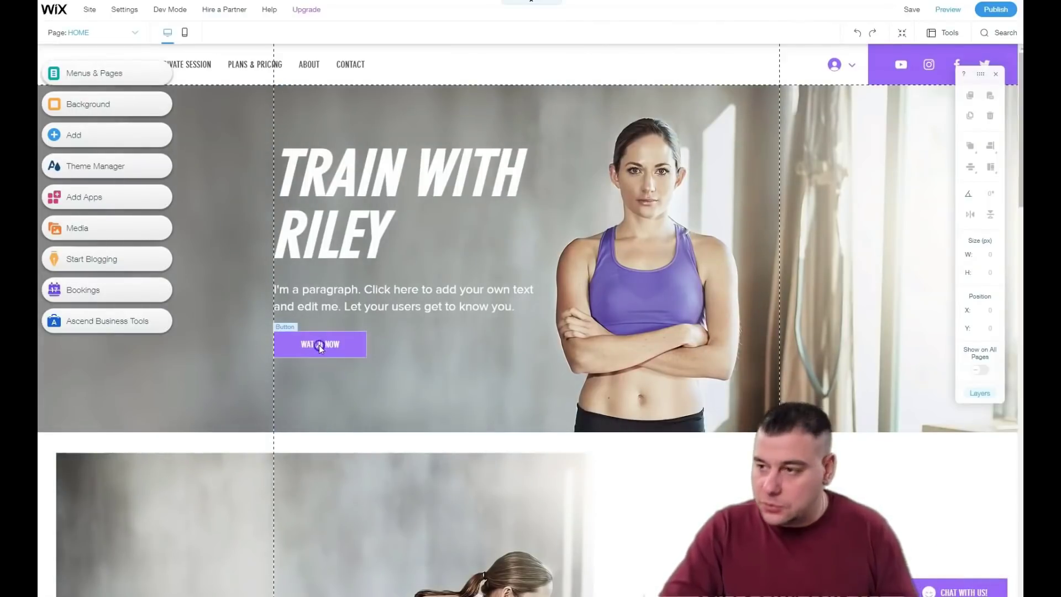
scroll(535, 413, down, 8)
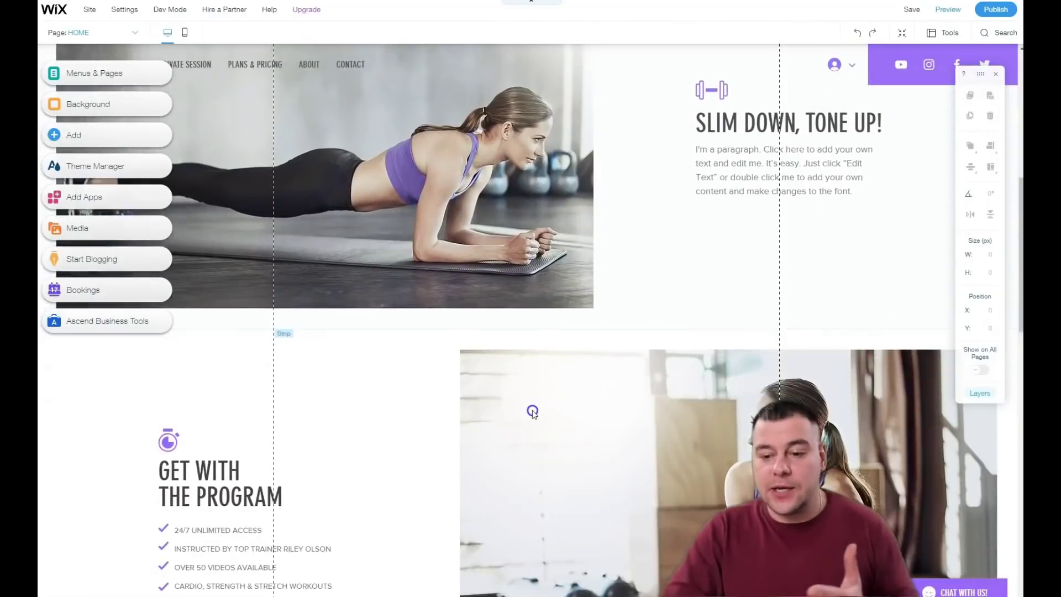
scroll(532, 412, down, 2)
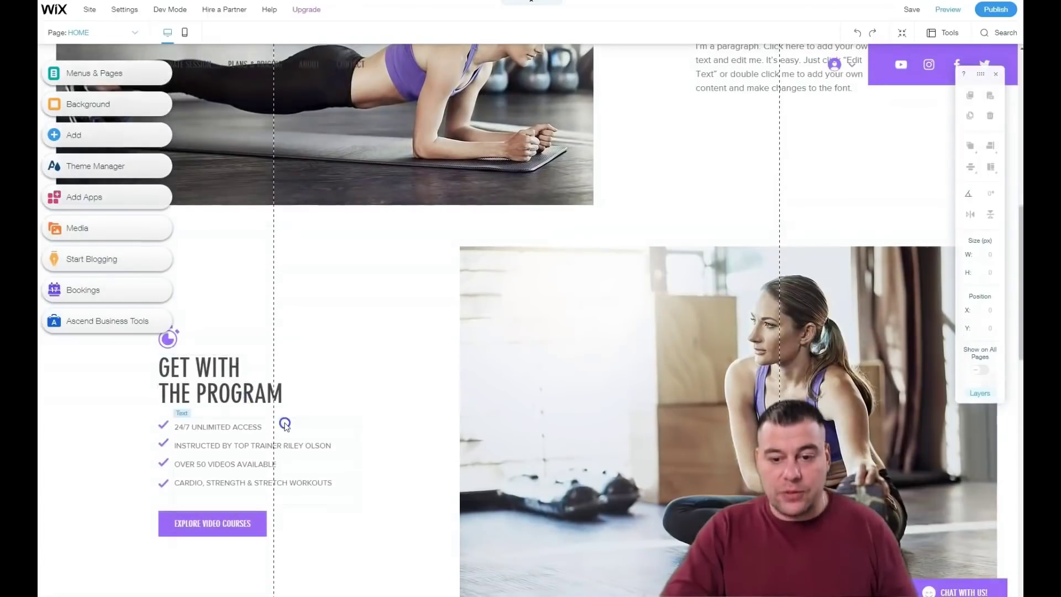
scroll(284, 424, down, 9)
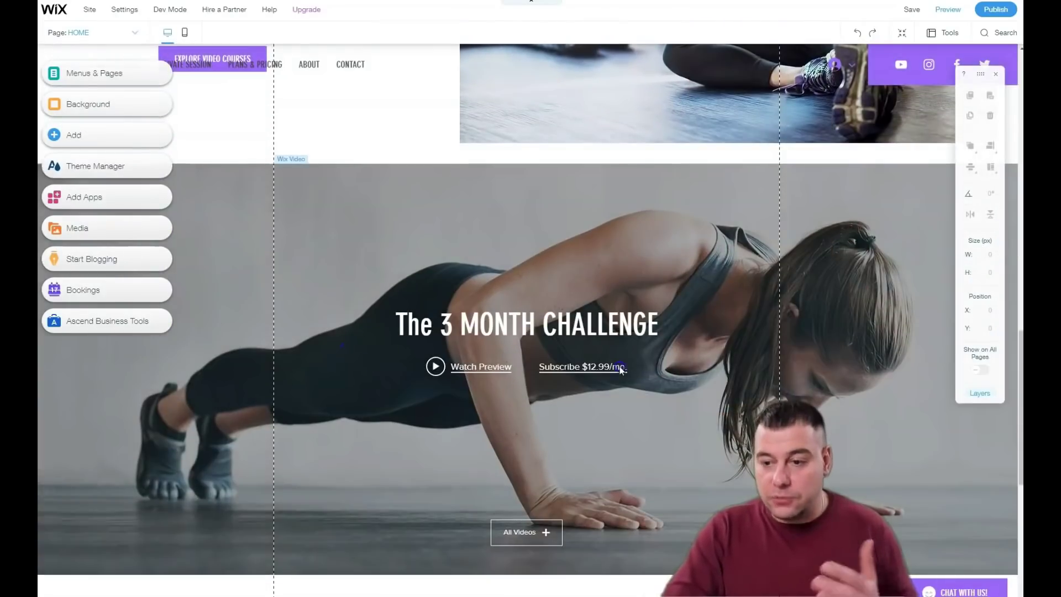
scroll(495, 397, down, 9)
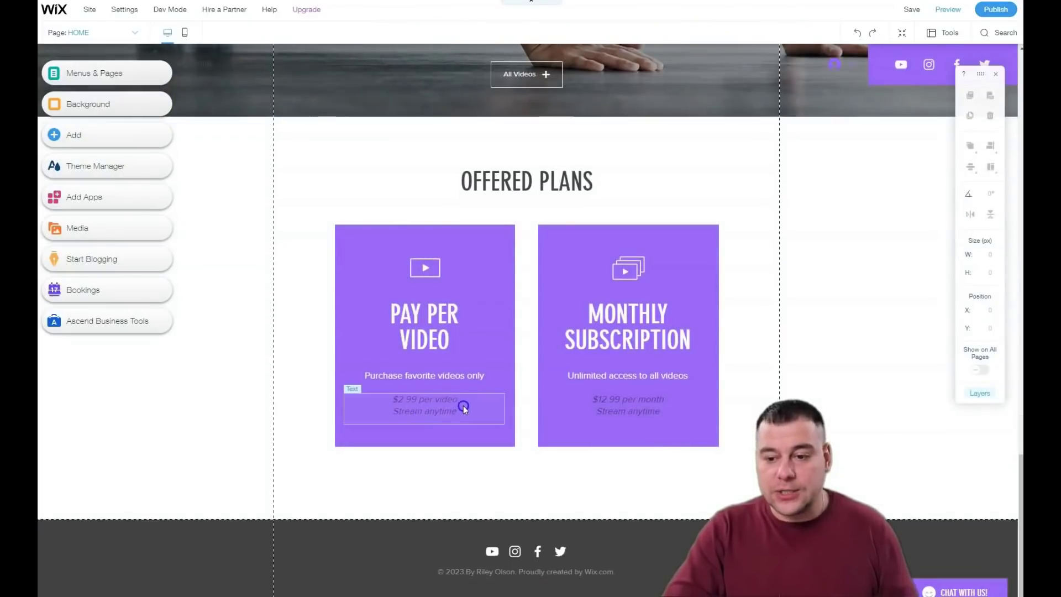
scroll(463, 399, up, 20)
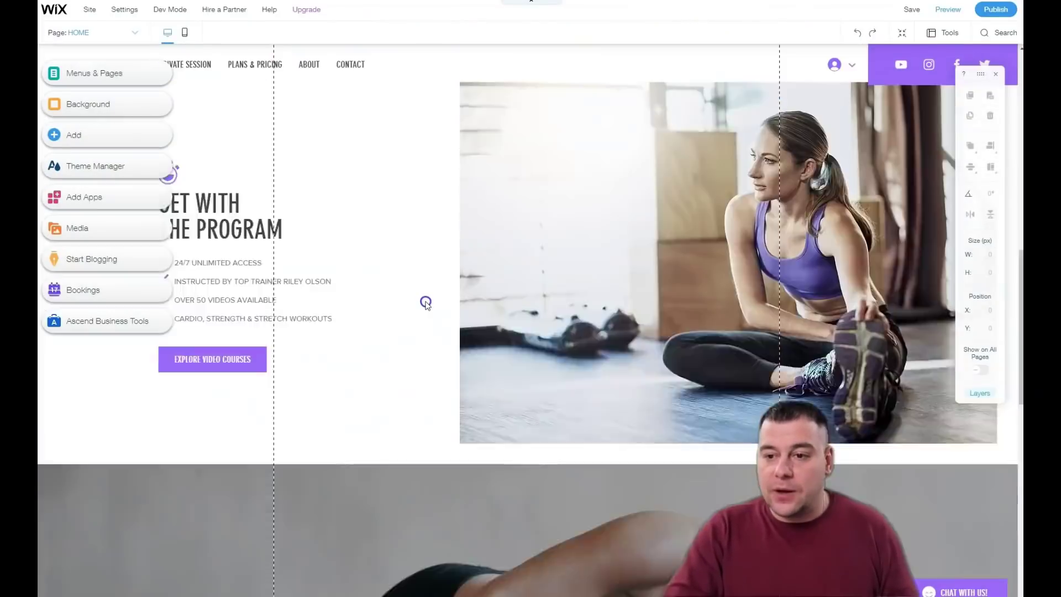
scroll(425, 301, up, 7)
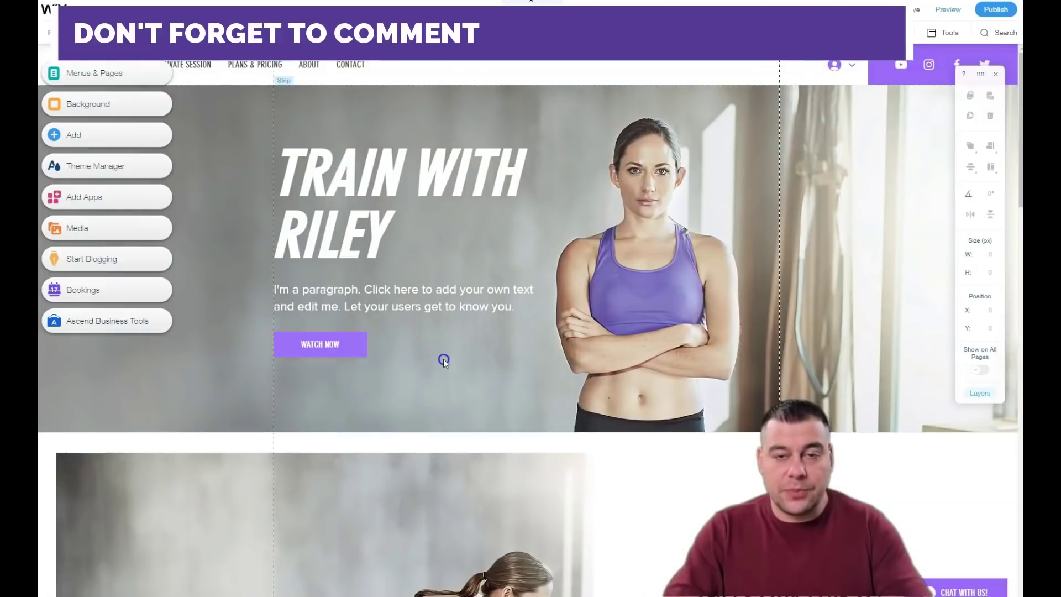
Step: Review the home page's sections down to the footer and inspect the footer's social bar
scroll(444, 361, down, 4)
click(366, 408)
click(297, 453)
scroll(374, 391, down, 7)
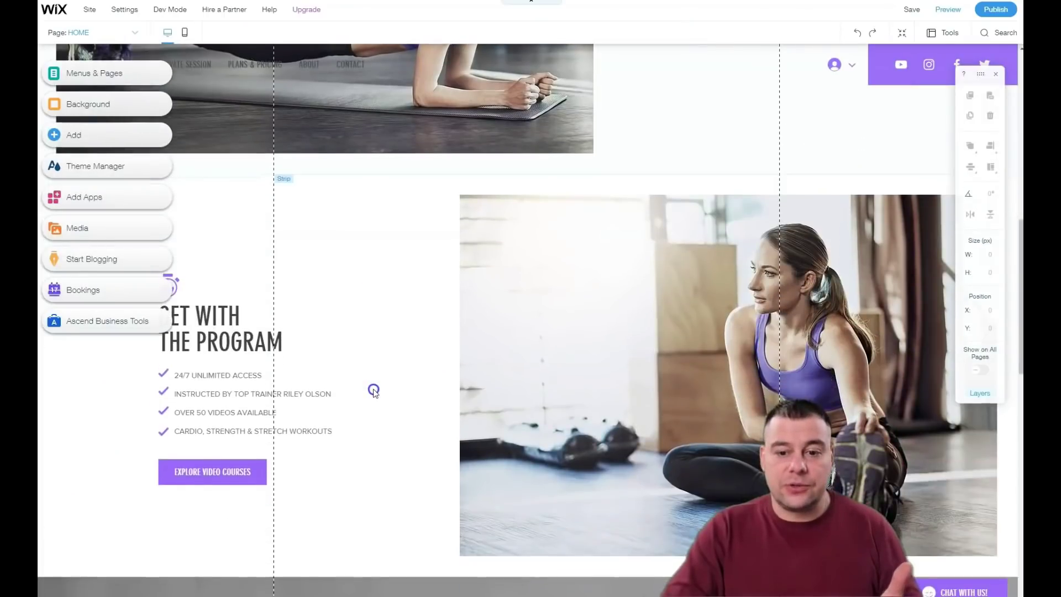
scroll(373, 391, down, 10)
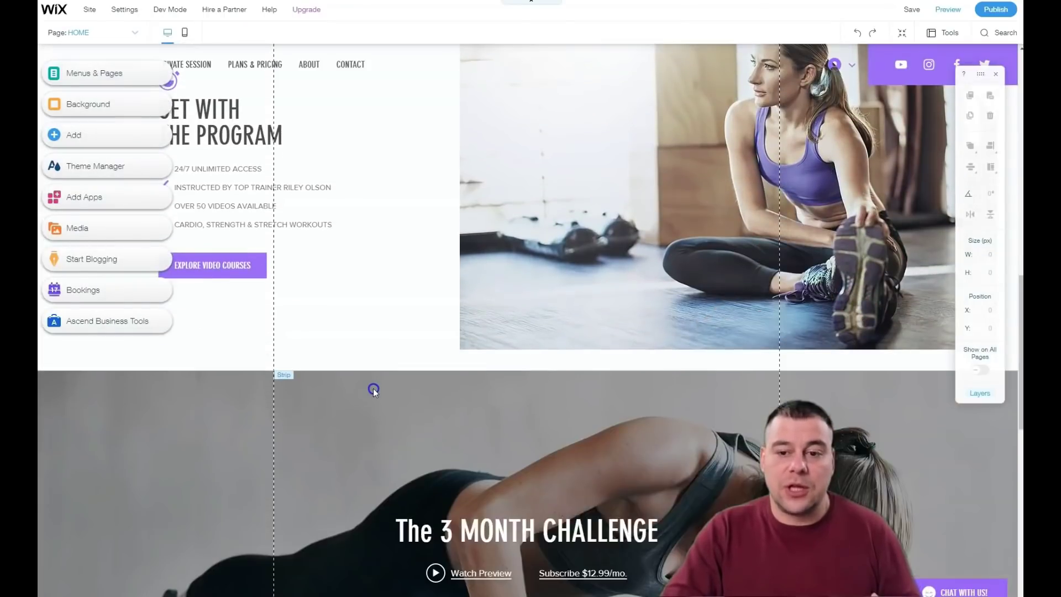
scroll(373, 388, down, 8)
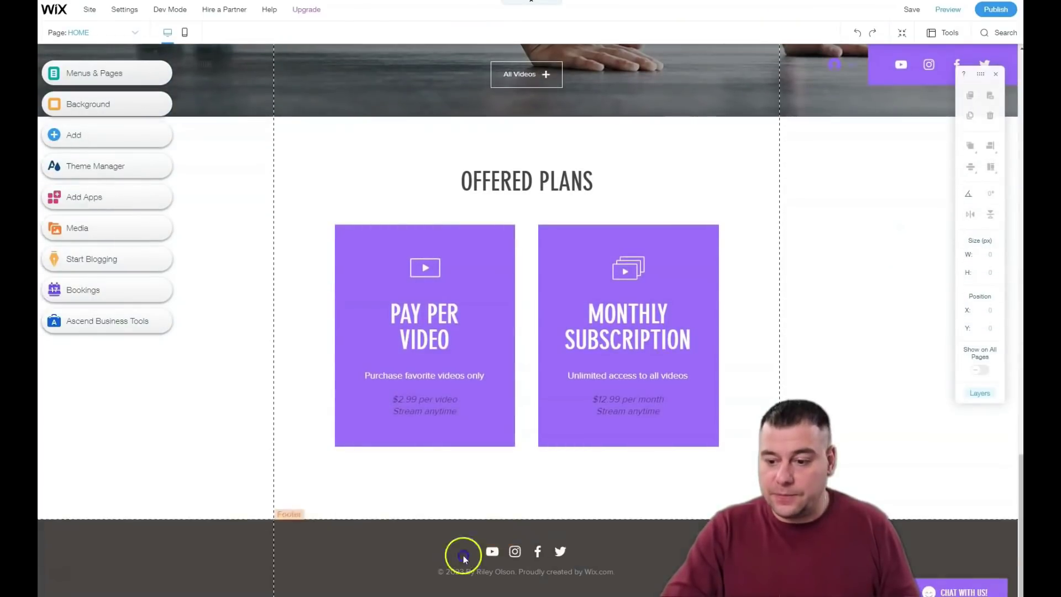
click(487, 548)
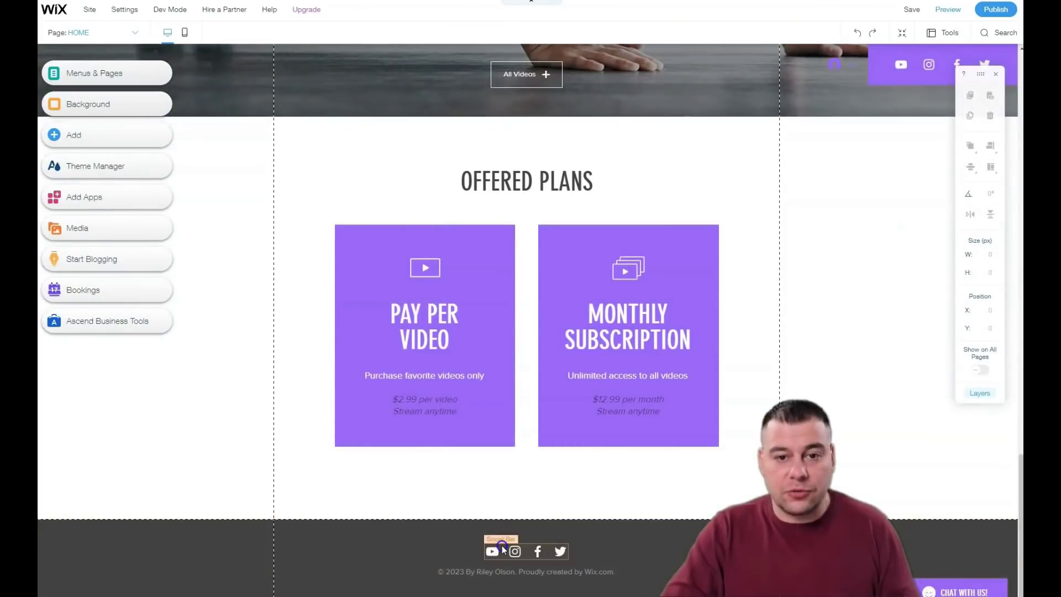
click(511, 555)
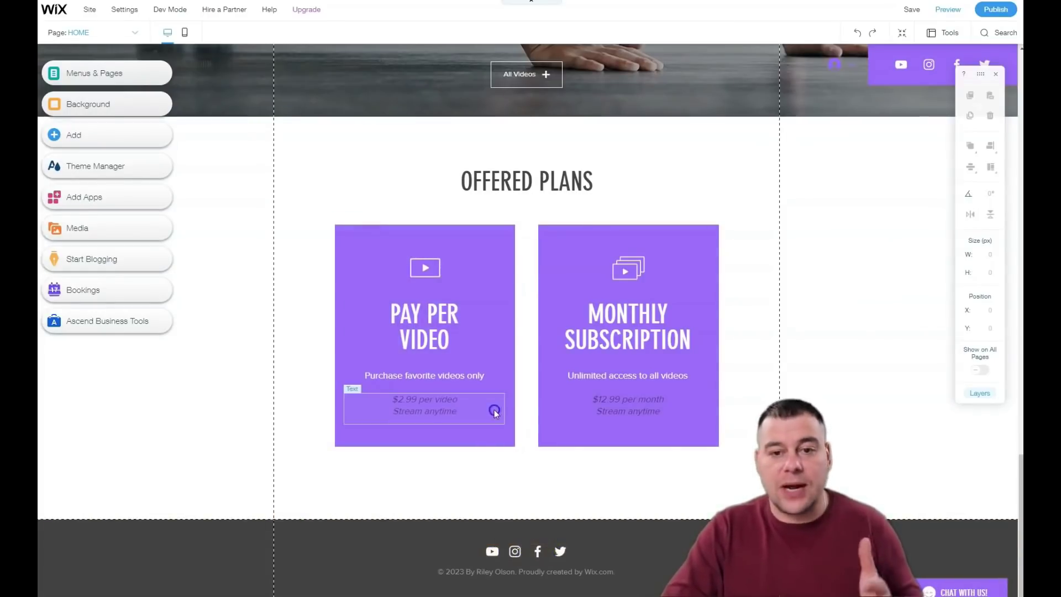
scroll(493, 407, up, 5)
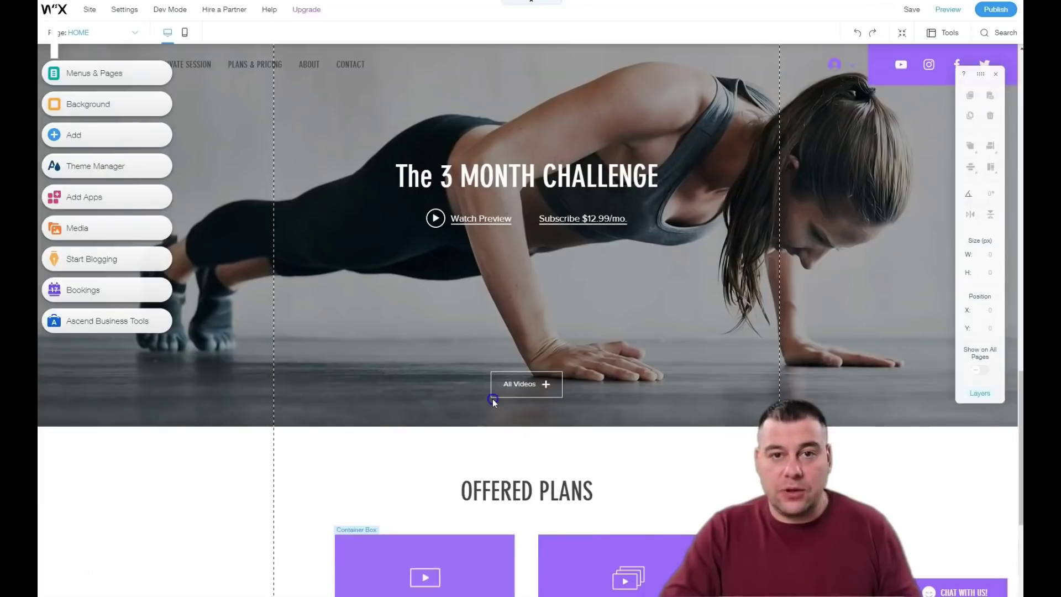
scroll(469, 381, up, 10)
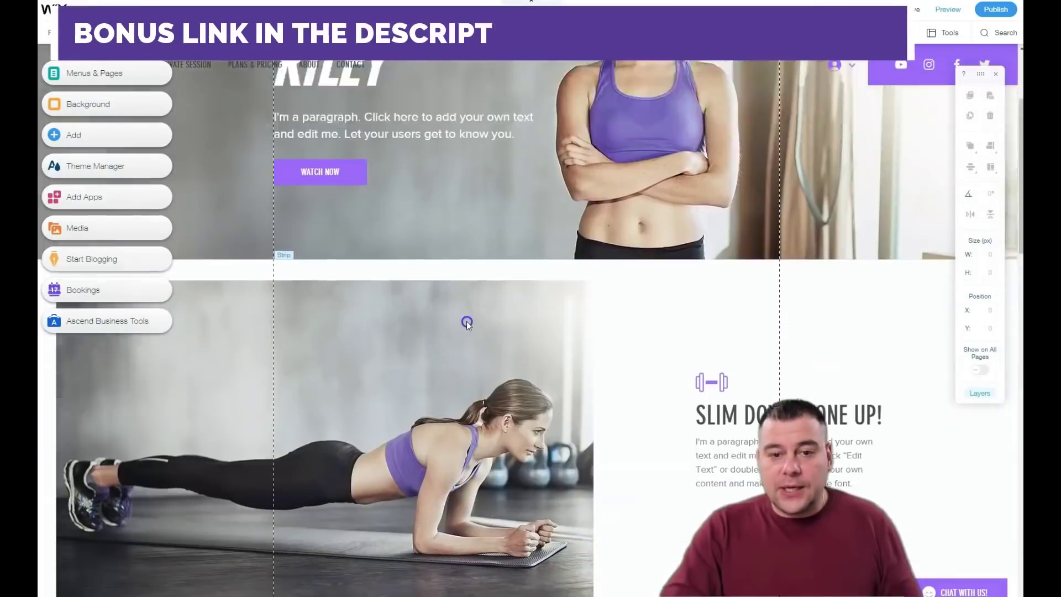
scroll(467, 324, up, 3)
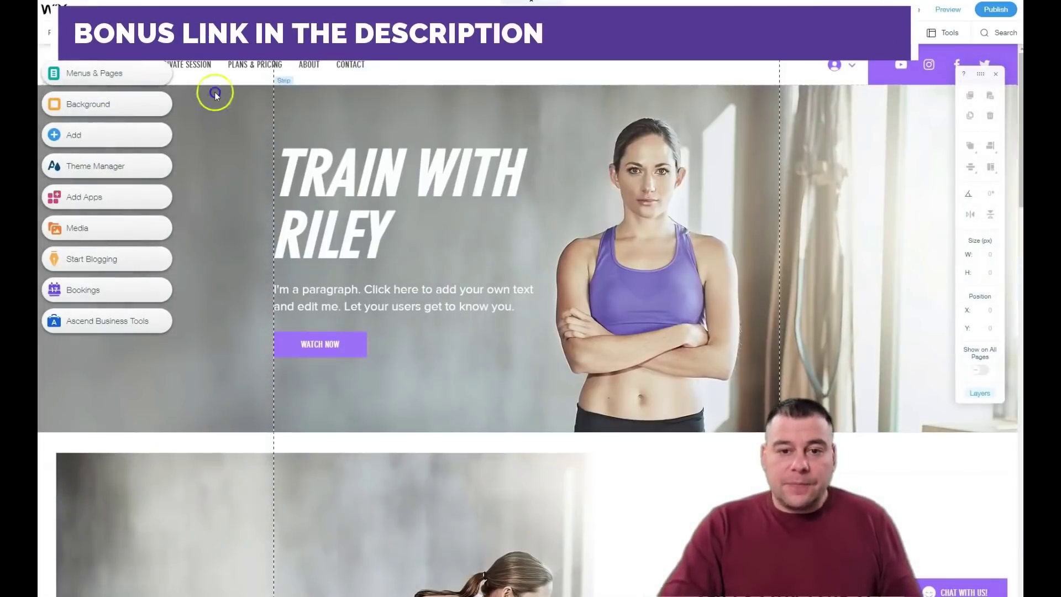
Step: Look through the site's publishing and history options and its settings, such as favicon, business info and social share
click(95, 80)
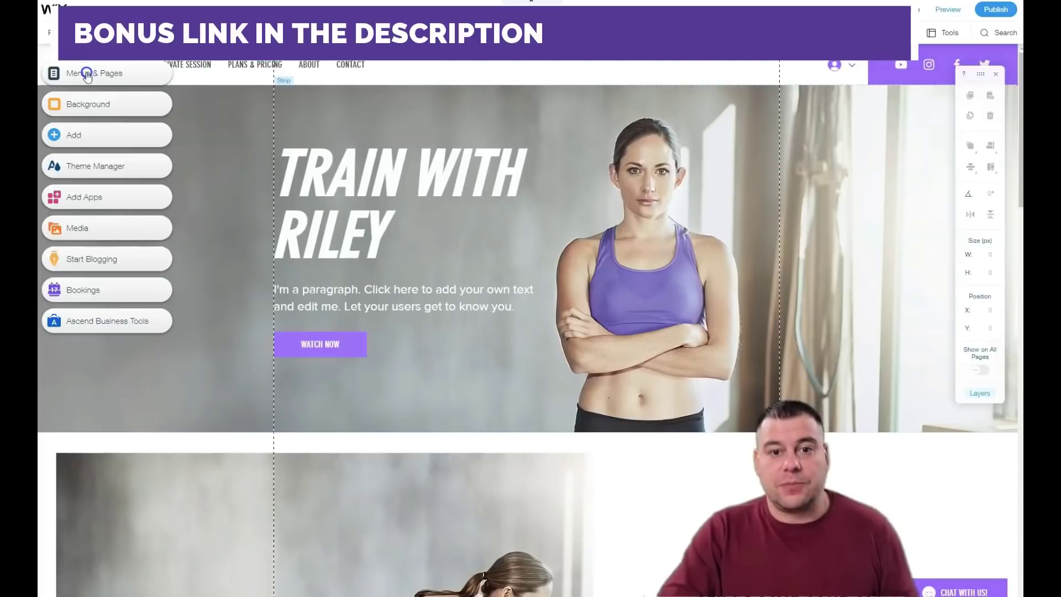
click(122, 10)
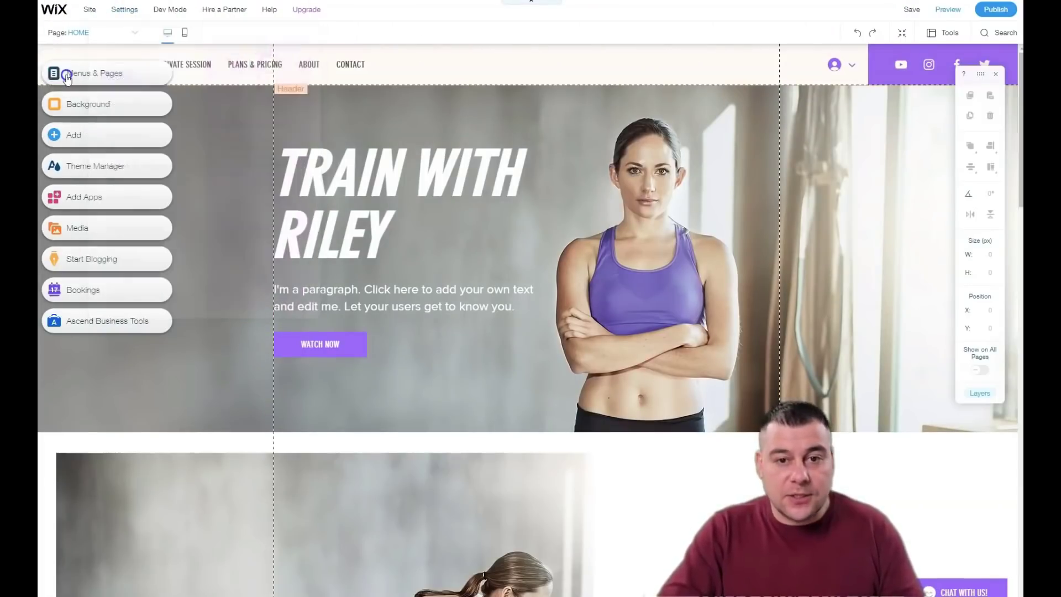
click(88, 10)
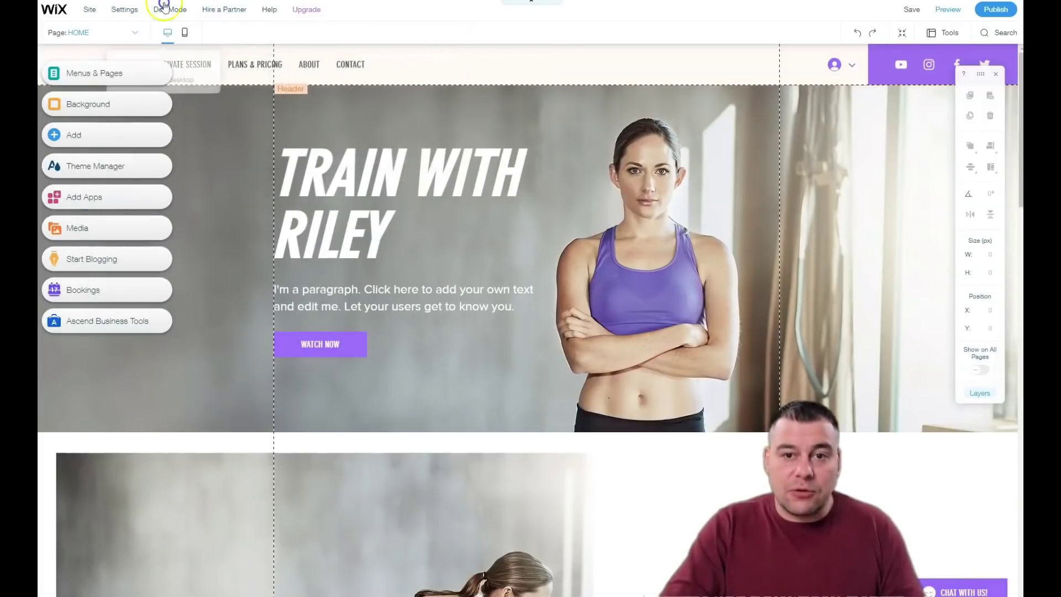
mouse_move(90, 15)
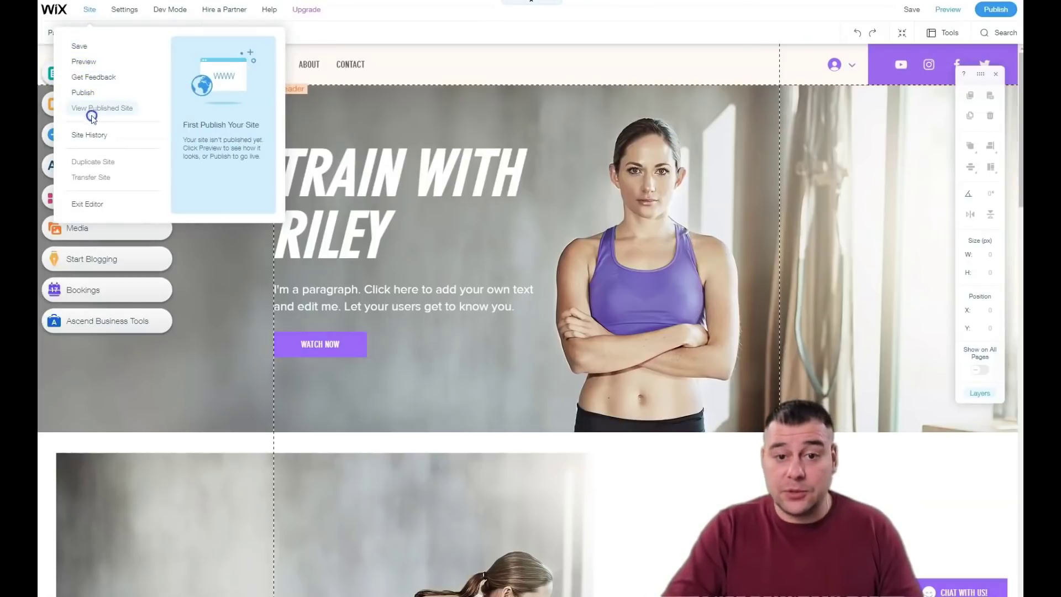
mouse_move(127, 10)
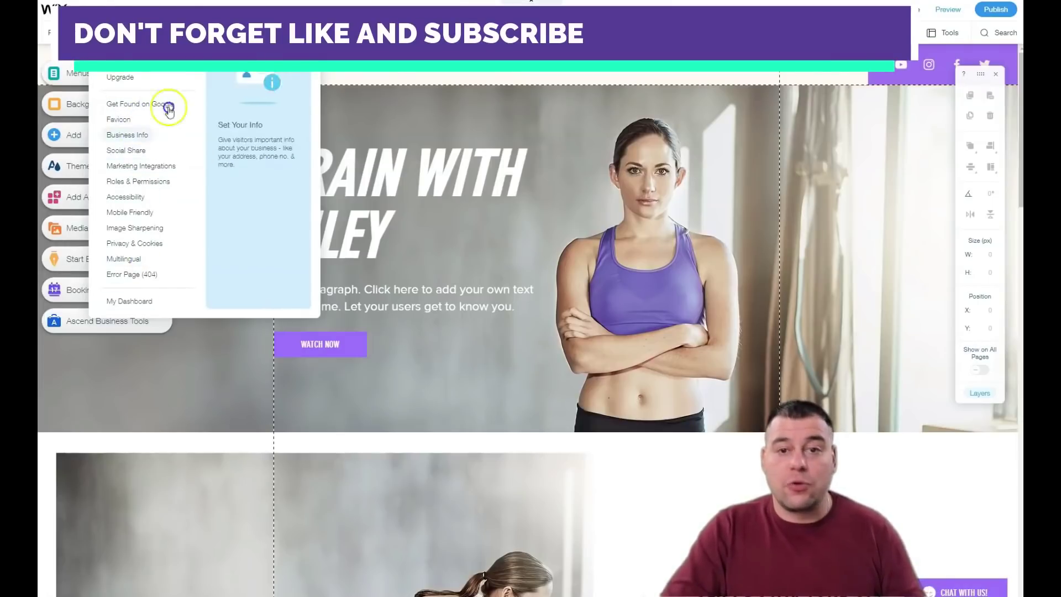
mouse_move(191, 9)
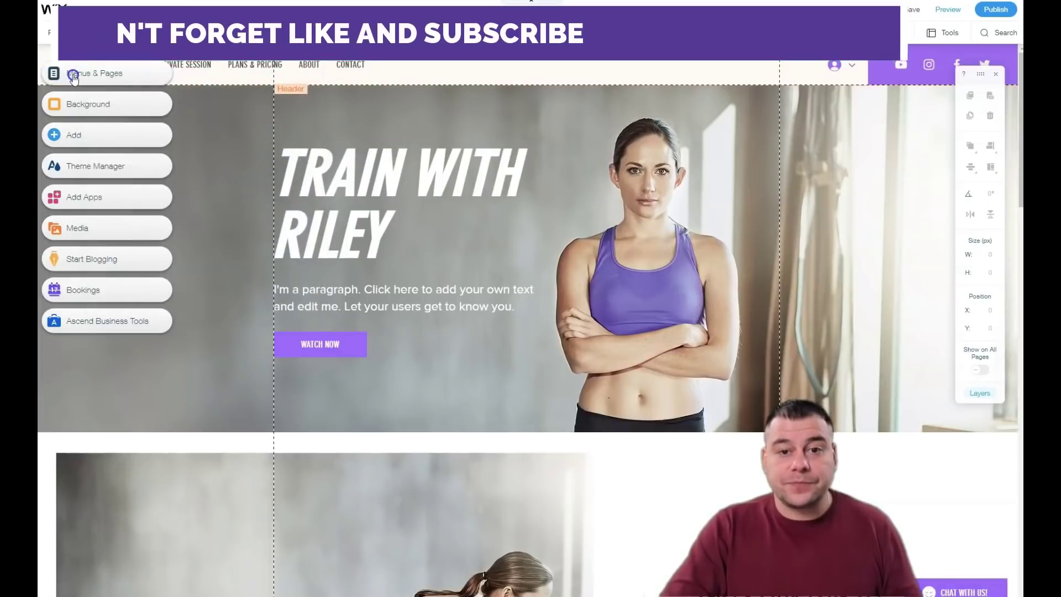
Step: Show the site's page list and examine the available page transition styles
click(74, 77)
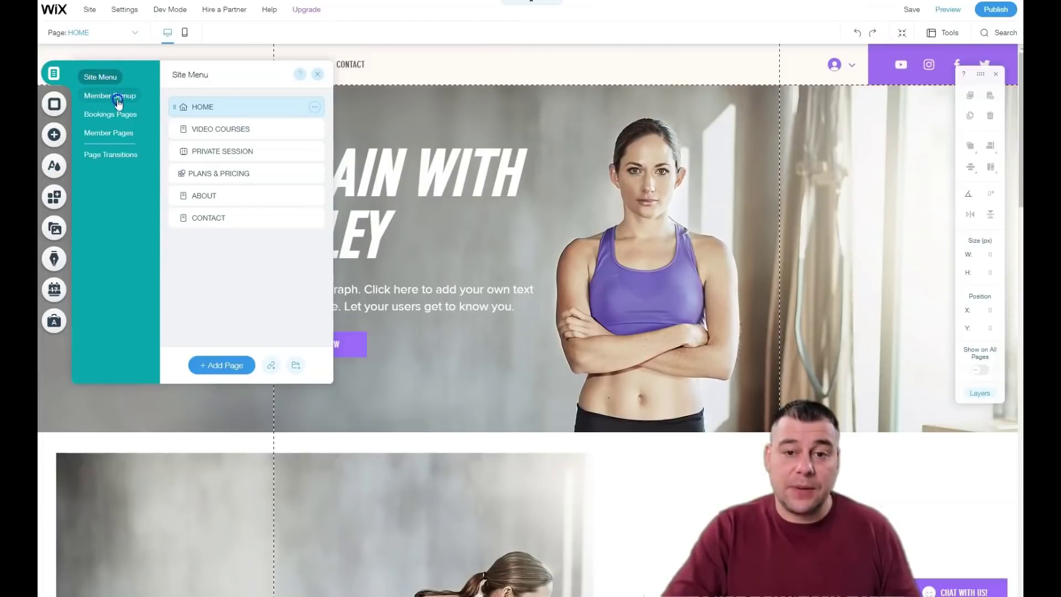
click(101, 157)
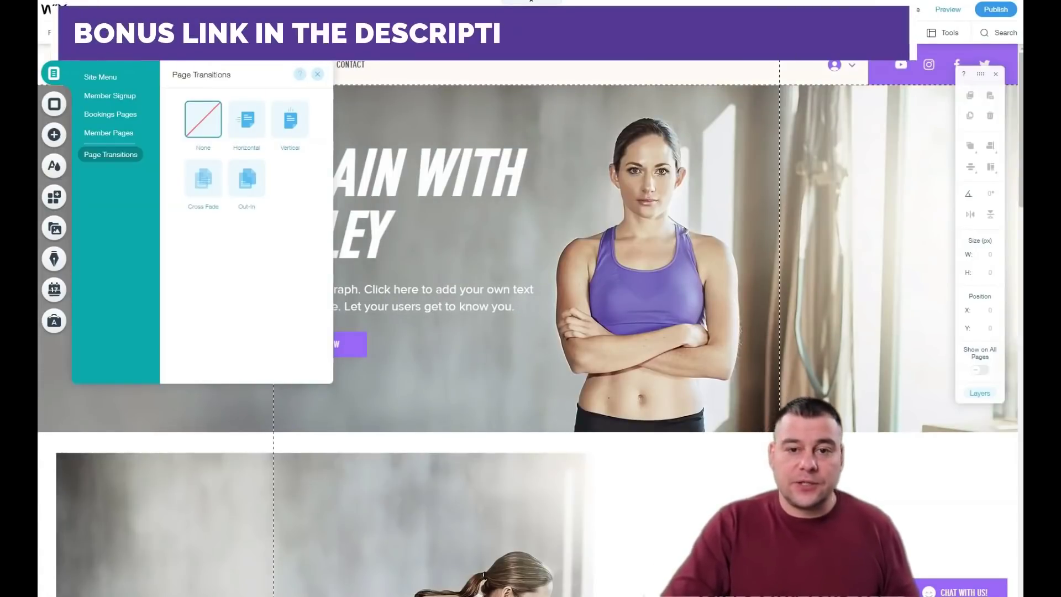
click(313, 74)
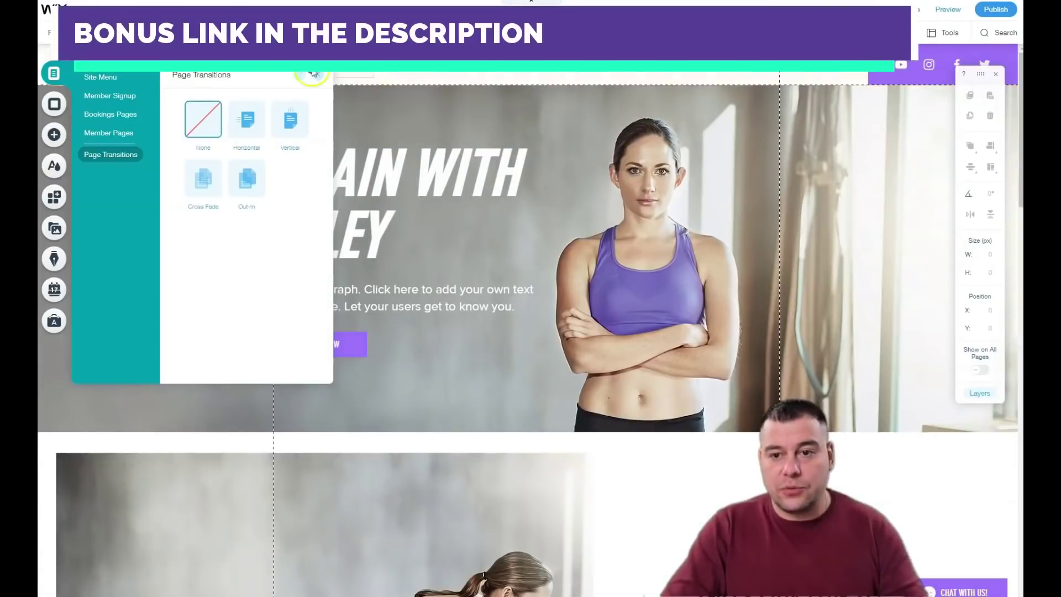
Step: Reorder the site menu so Video Courses follows Private Session and Plans & Pricing sits directly above About
click(99, 83)
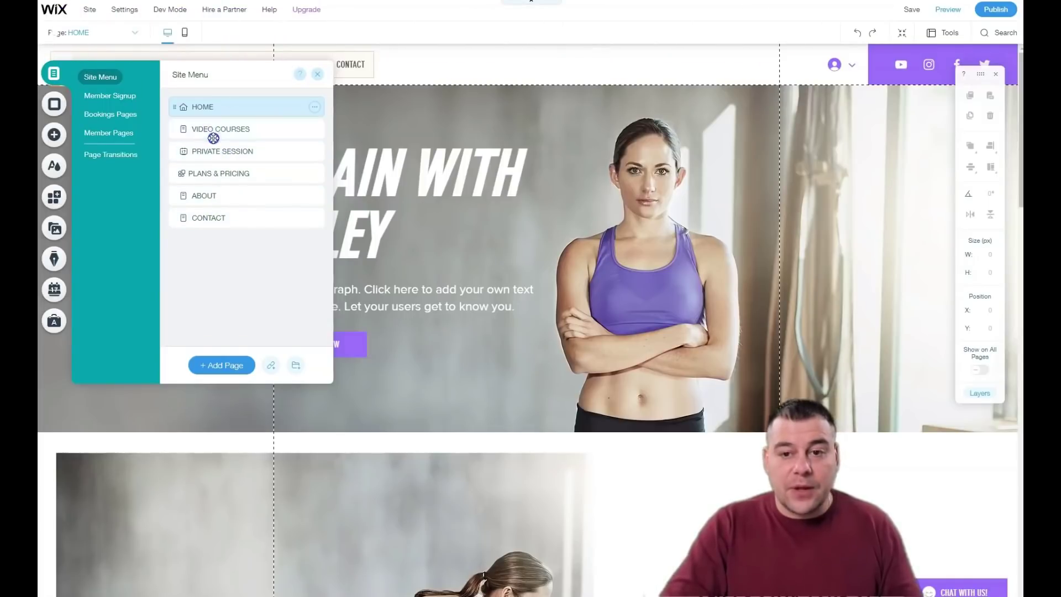
drag(216, 129, 209, 228)
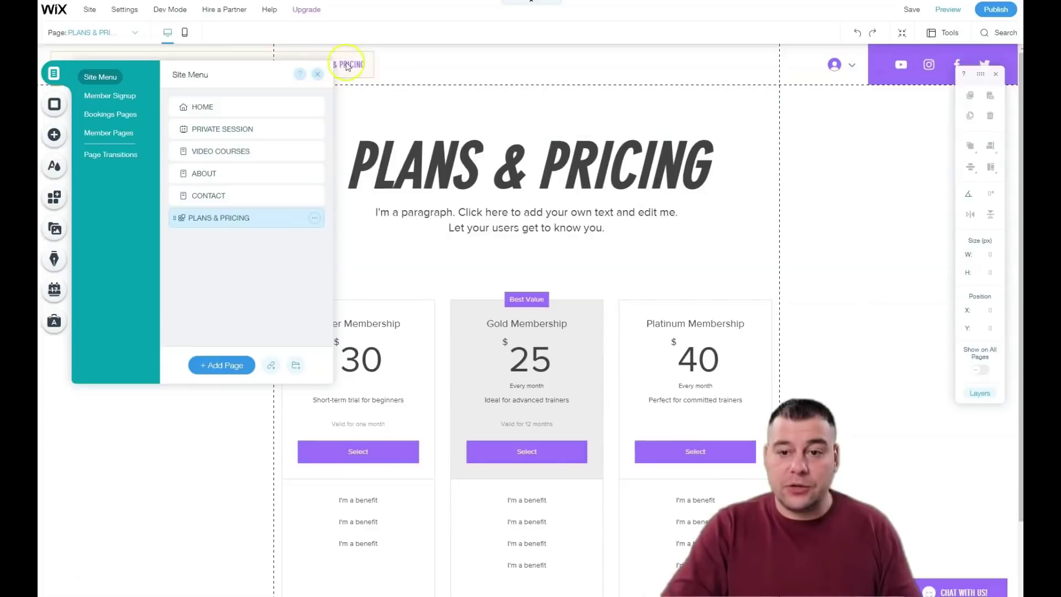
drag(231, 216, 233, 168)
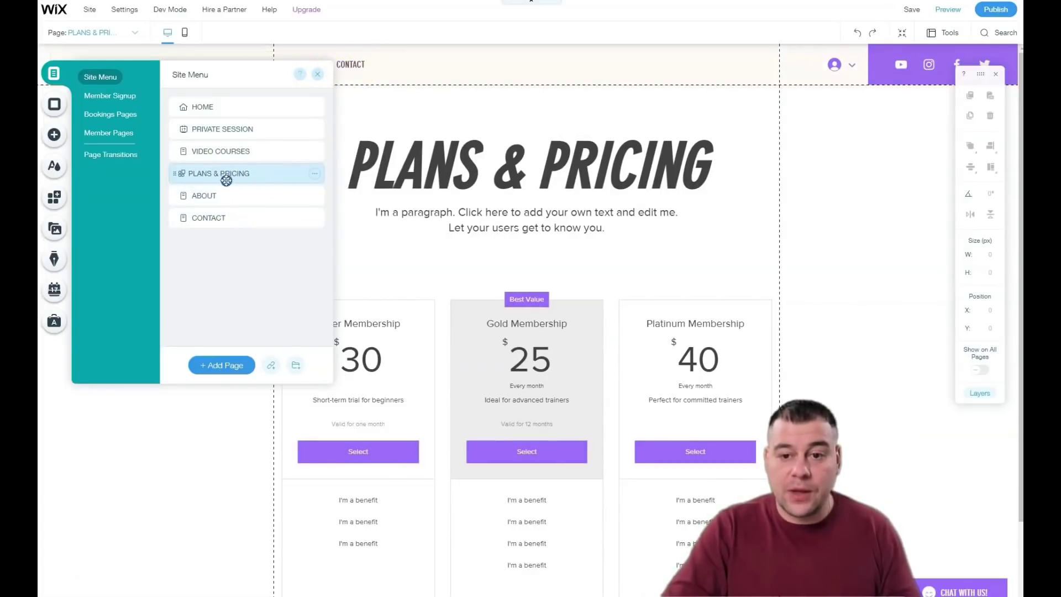
Step: Switch back to the Home page and look over its content from the hero section to the footer
click(196, 109)
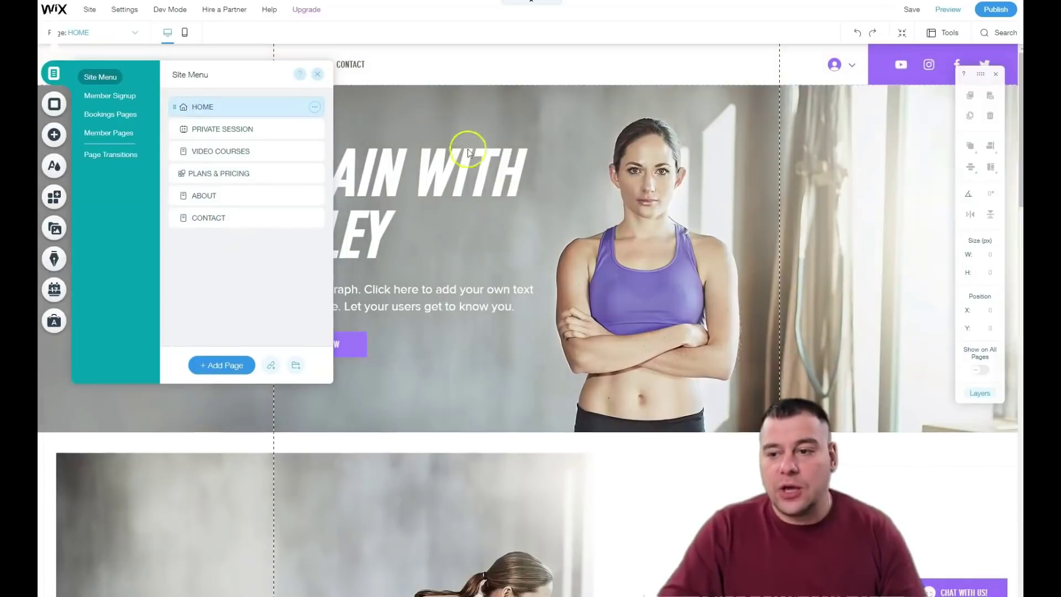
scroll(530, 217, down, 15)
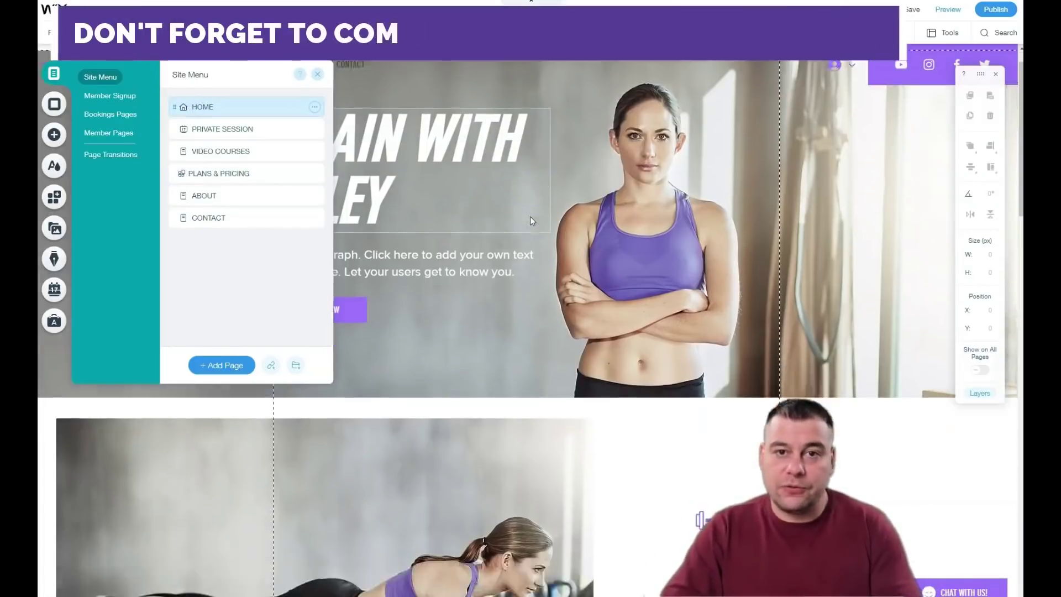
scroll(532, 220, down, 10)
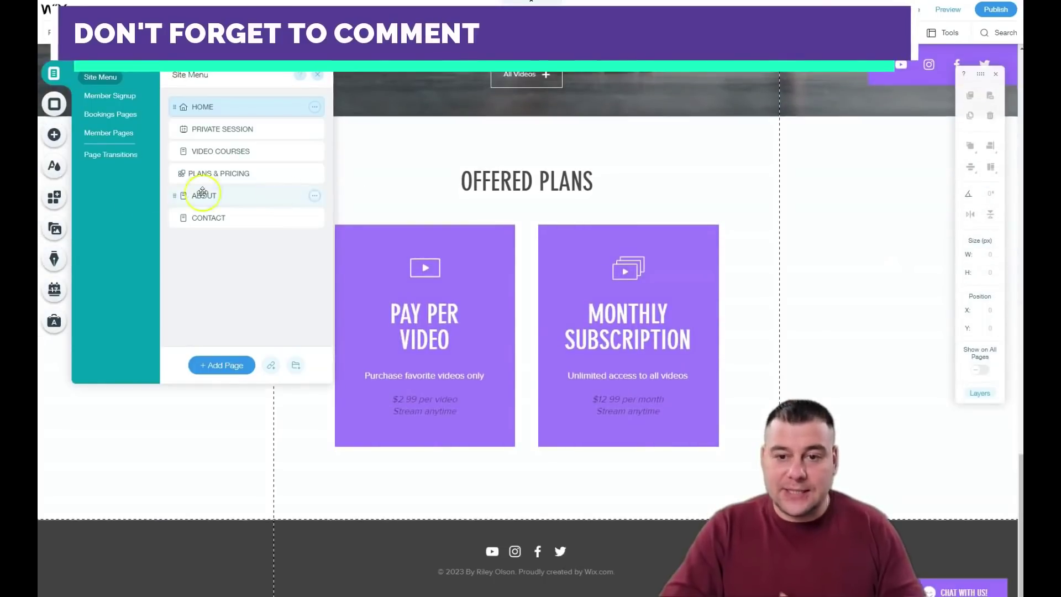
Step: Open the Home page's settings and review its page info, layout and permission options
scroll(544, 275, up, 10)
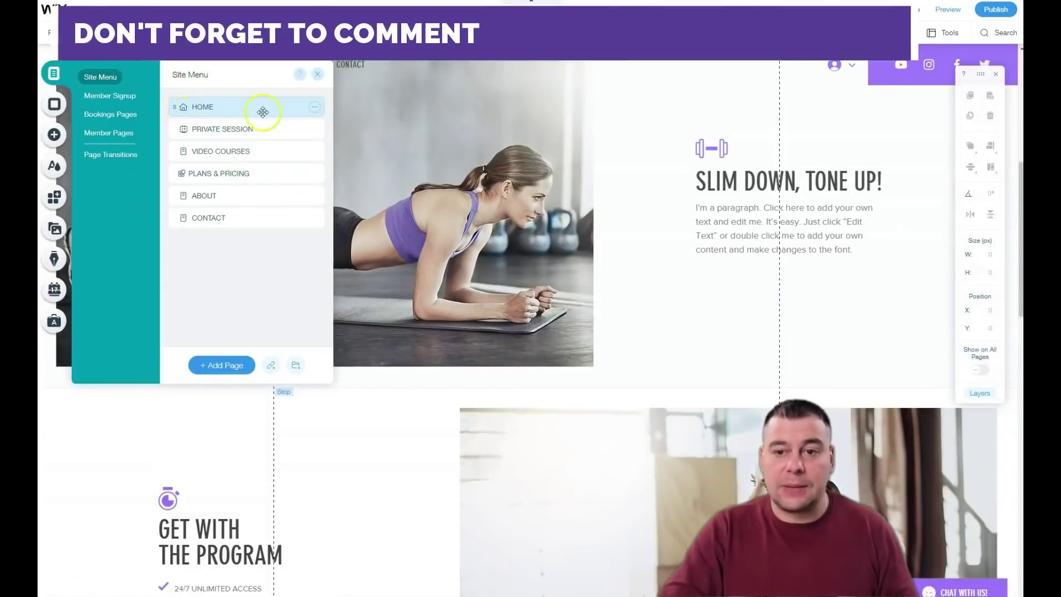
click(314, 109)
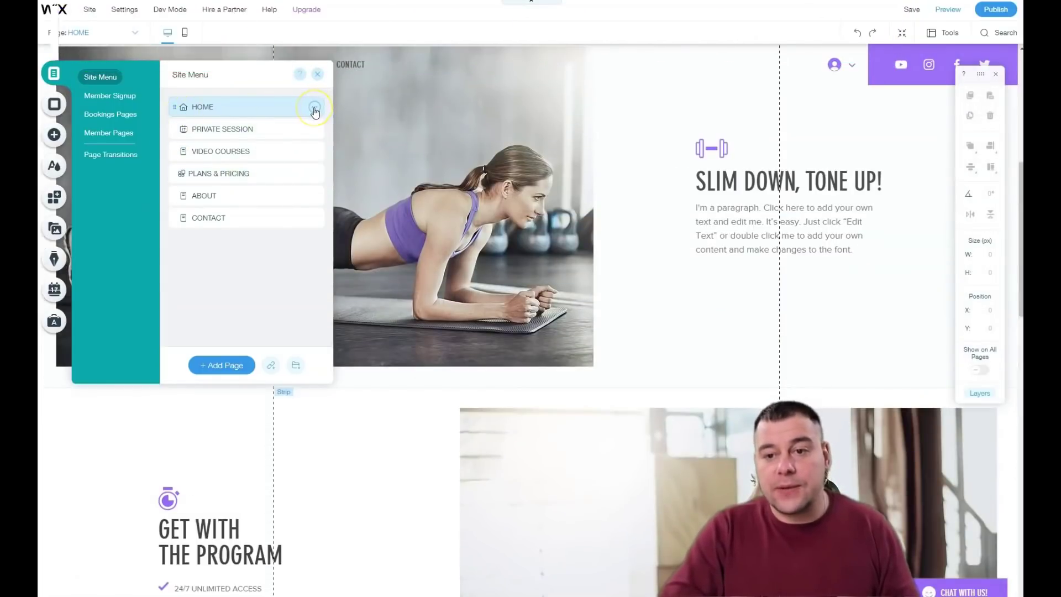
click(336, 109)
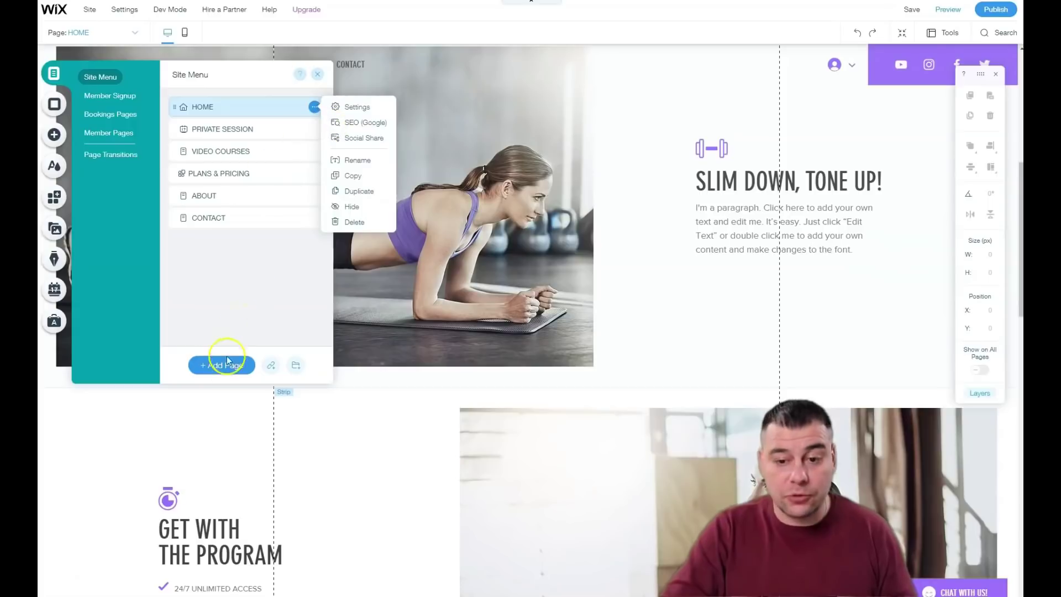
click(351, 107)
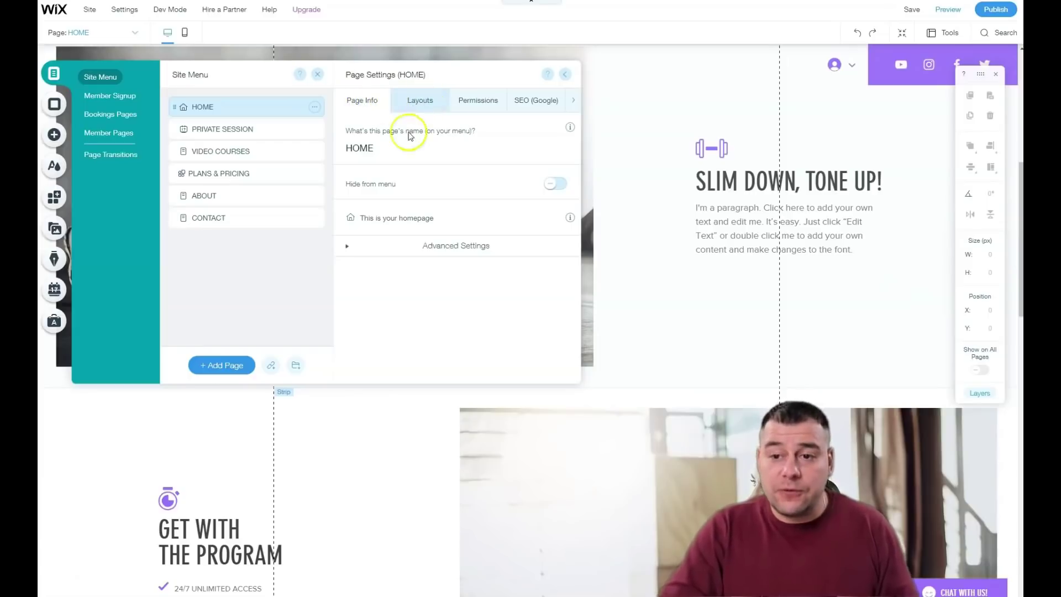
click(417, 103)
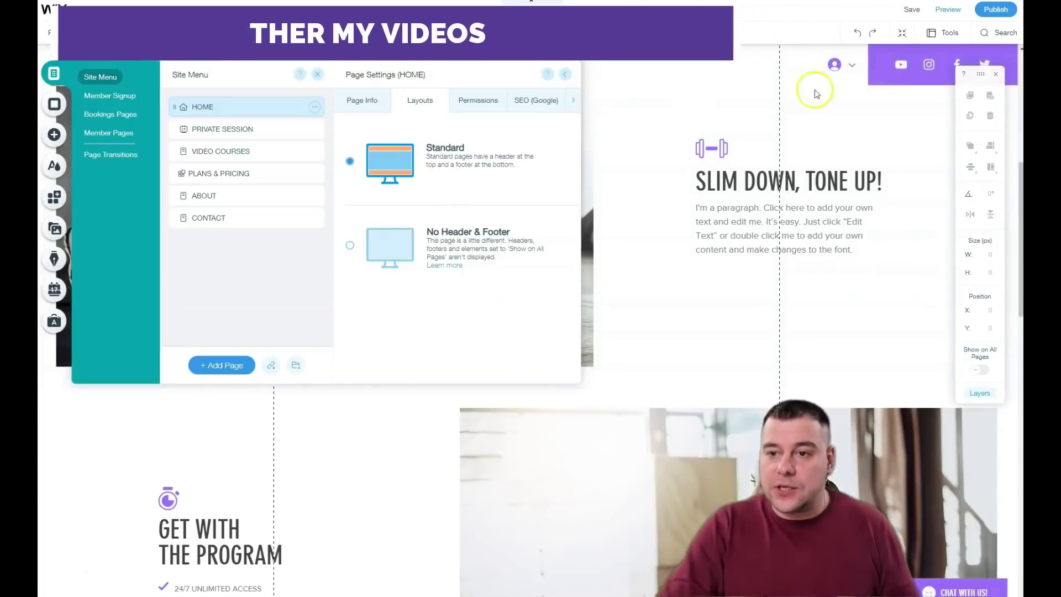
click(473, 100)
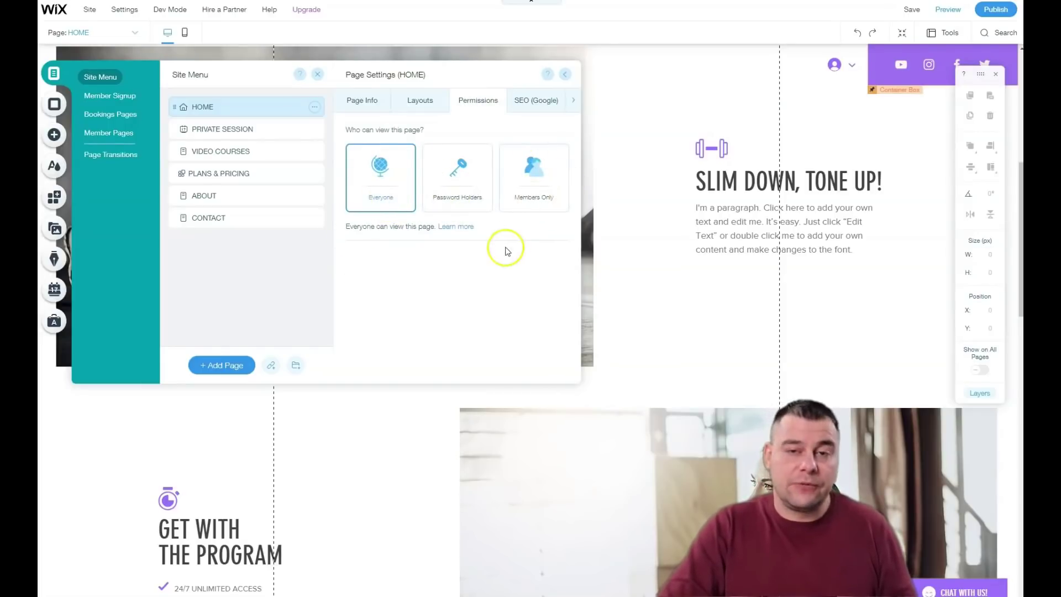
Step: Review the Home page's SEO and social share settings, and close the page settings
click(519, 140)
click(532, 106)
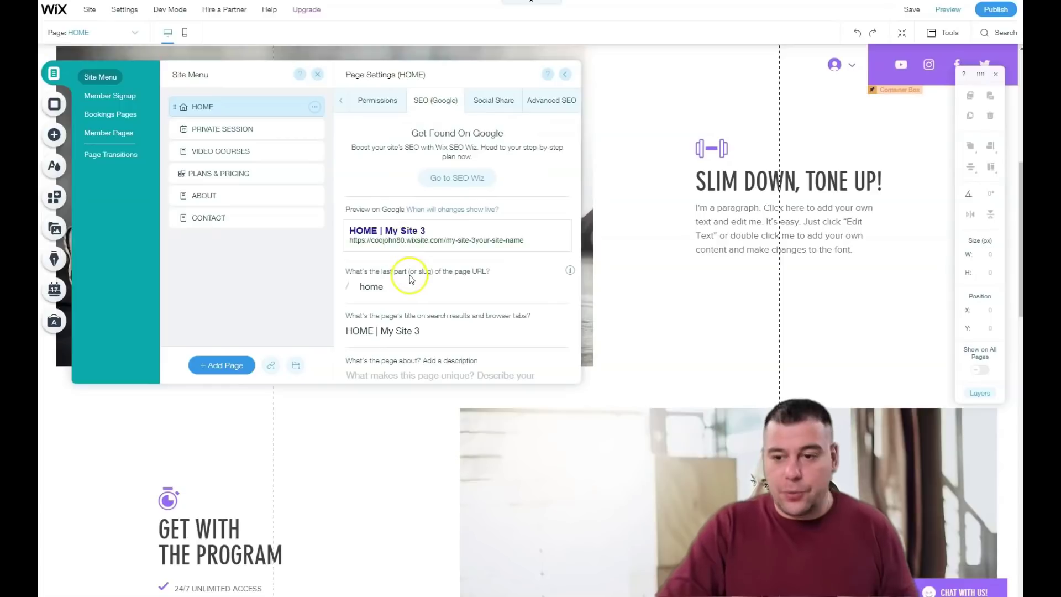
scroll(437, 277, down, 2)
scroll(448, 279, up, 2)
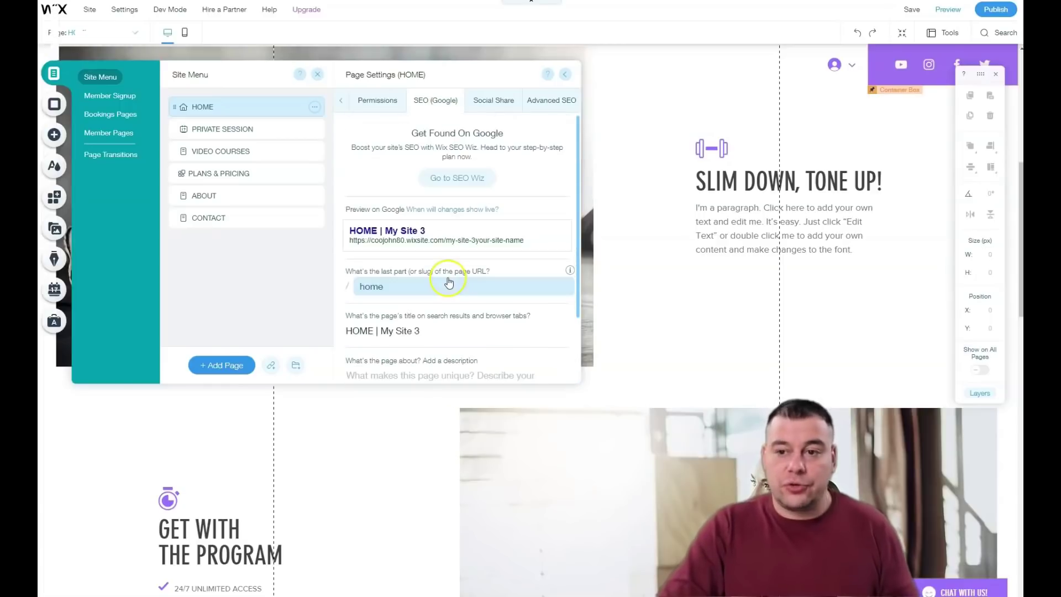
click(499, 109)
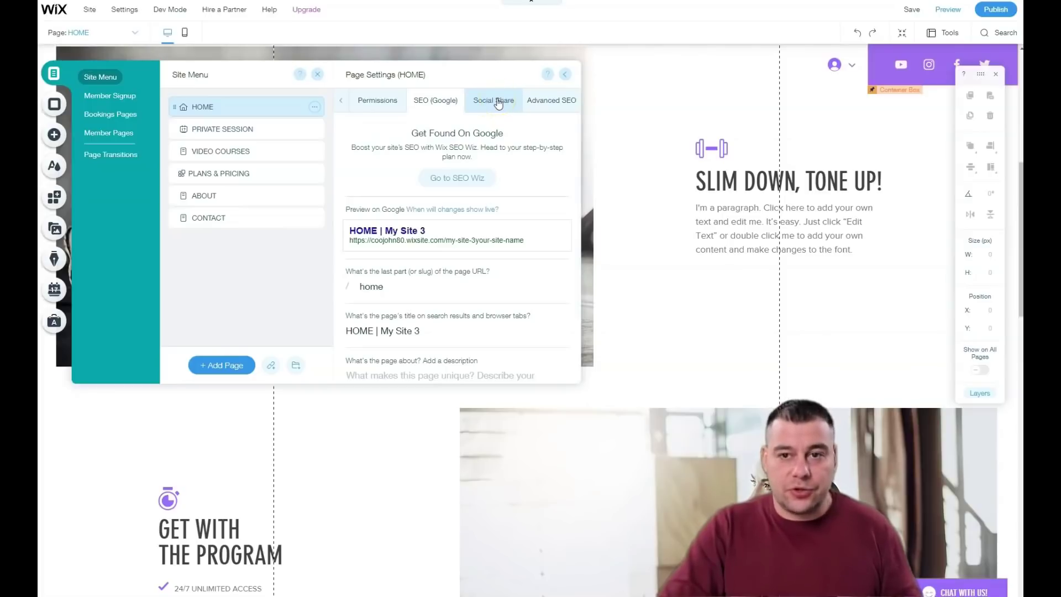
click(498, 104)
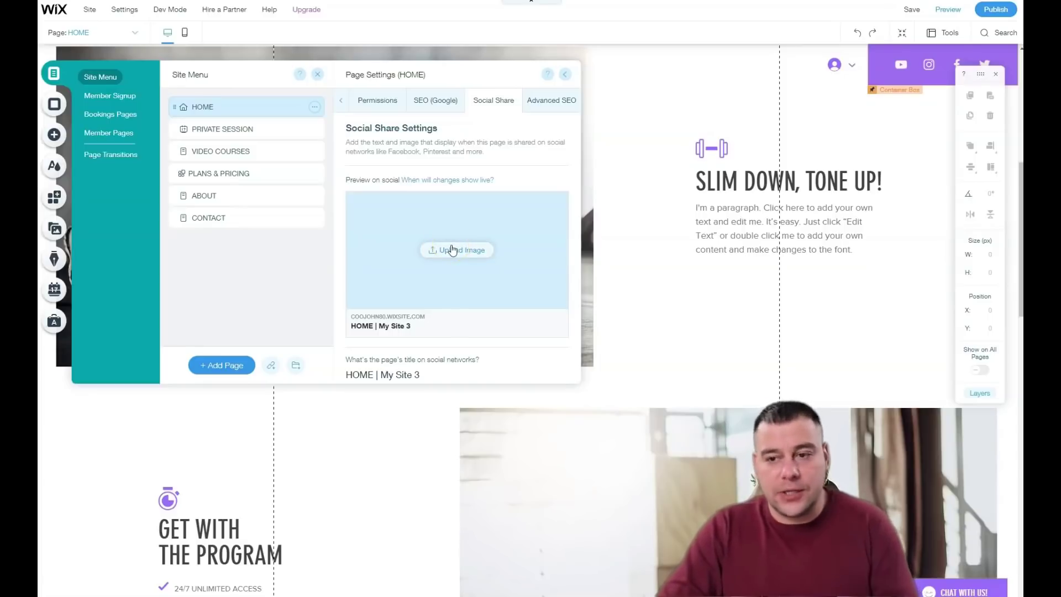
click(226, 131)
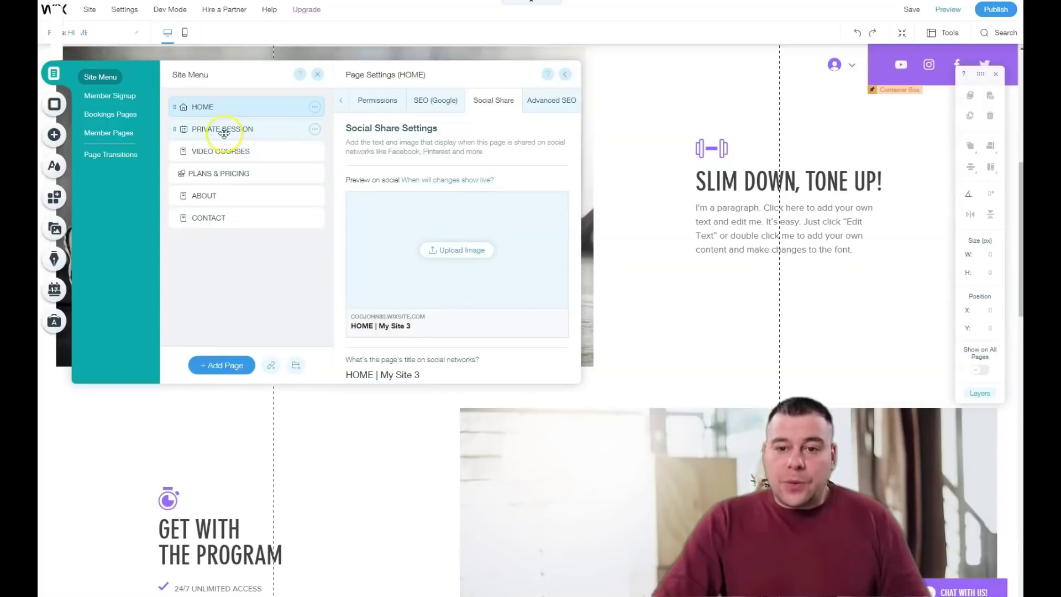
click(88, 79)
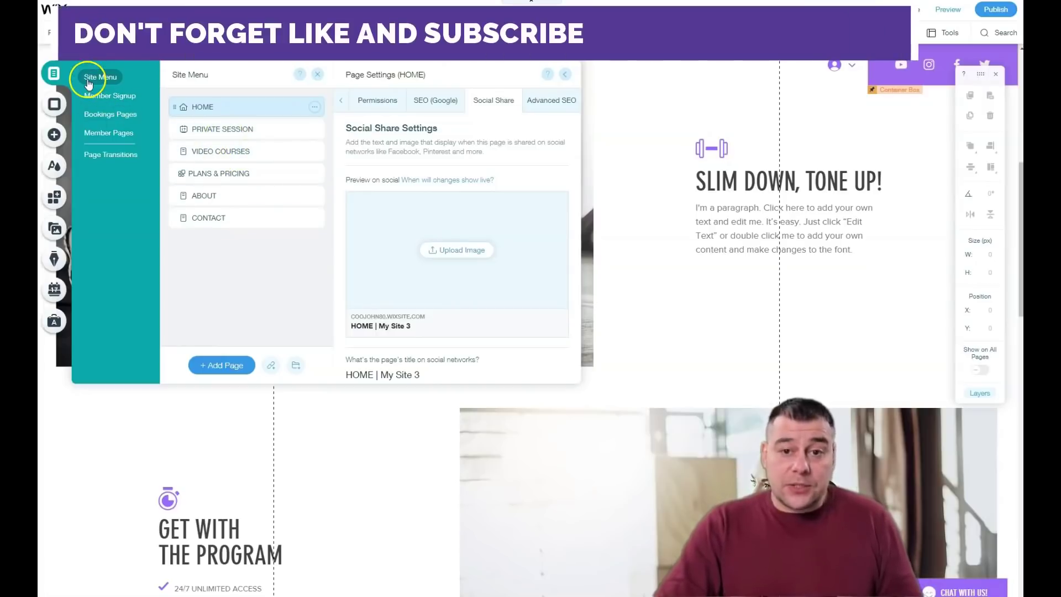
click(55, 76)
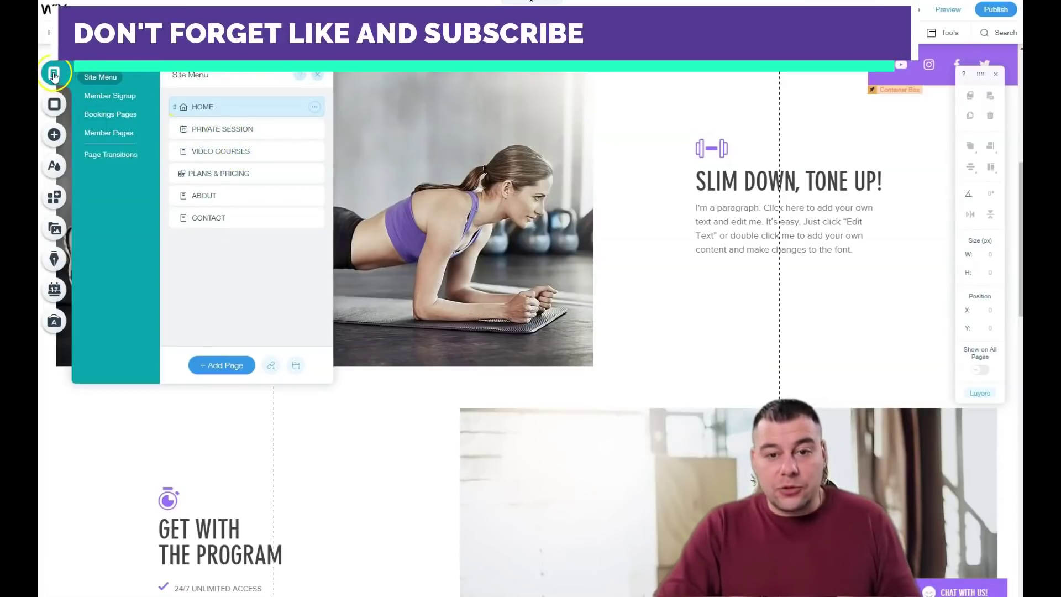
Step: Show the page background options and browse the suggested backgrounds
click(55, 105)
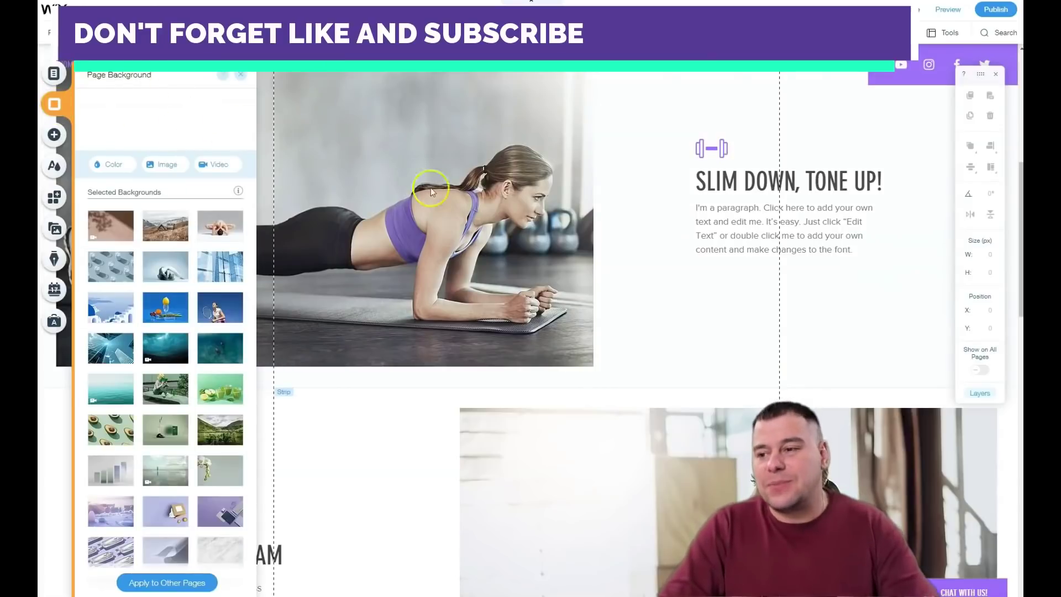
mouse_move(186, 235)
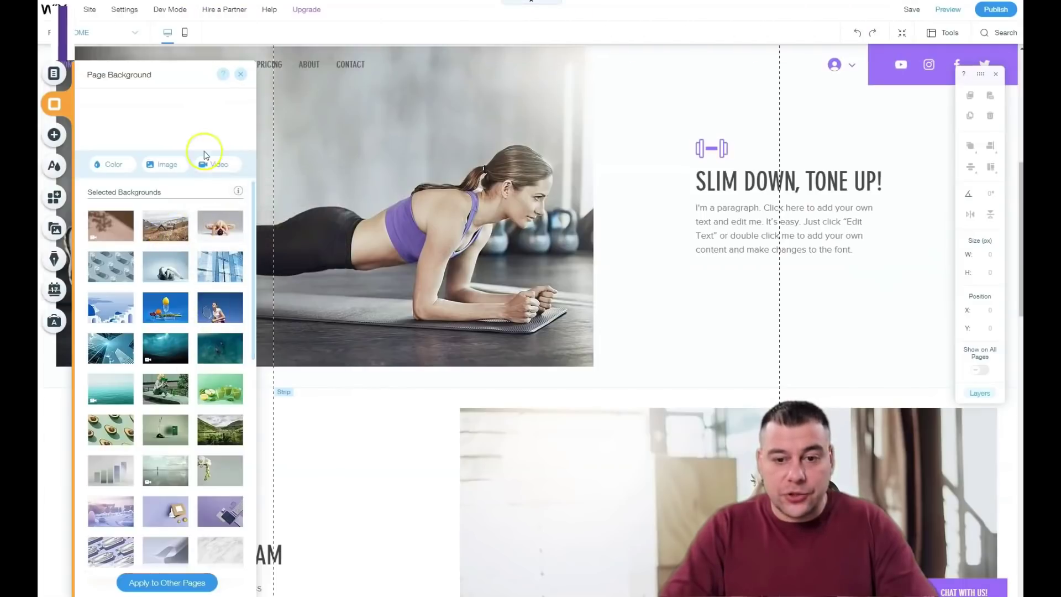
scroll(161, 206, down, 6)
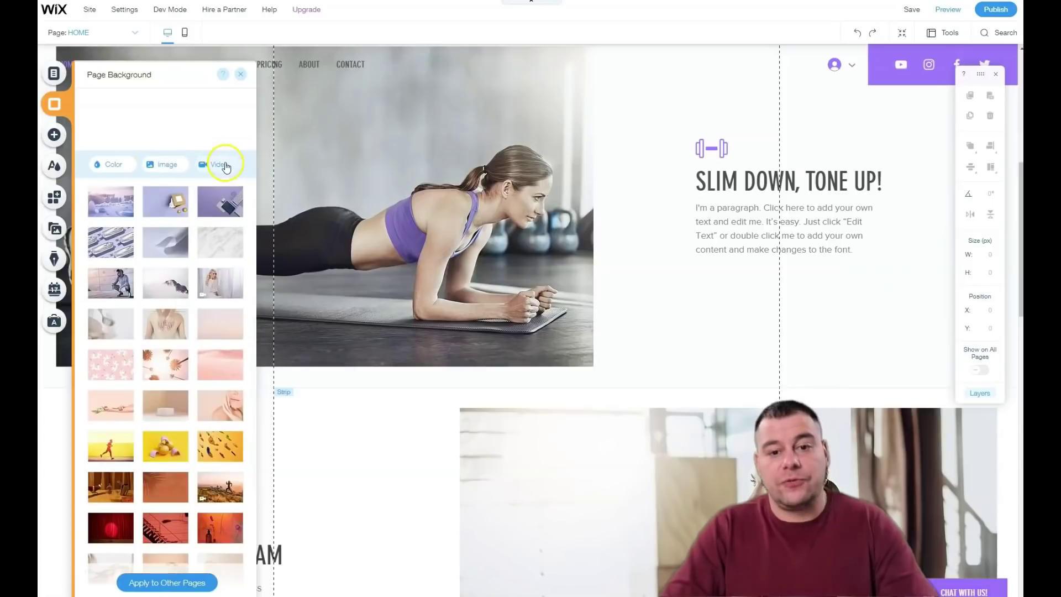
Step: Set the Home page background to the grey site colour #9E9E9E
click(99, 163)
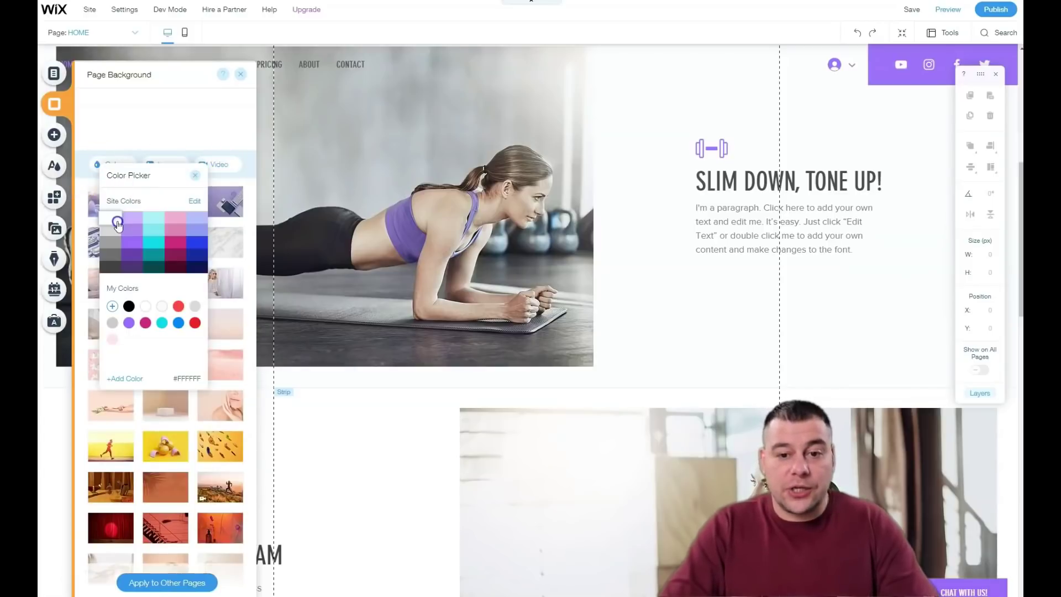
click(115, 232)
click(113, 243)
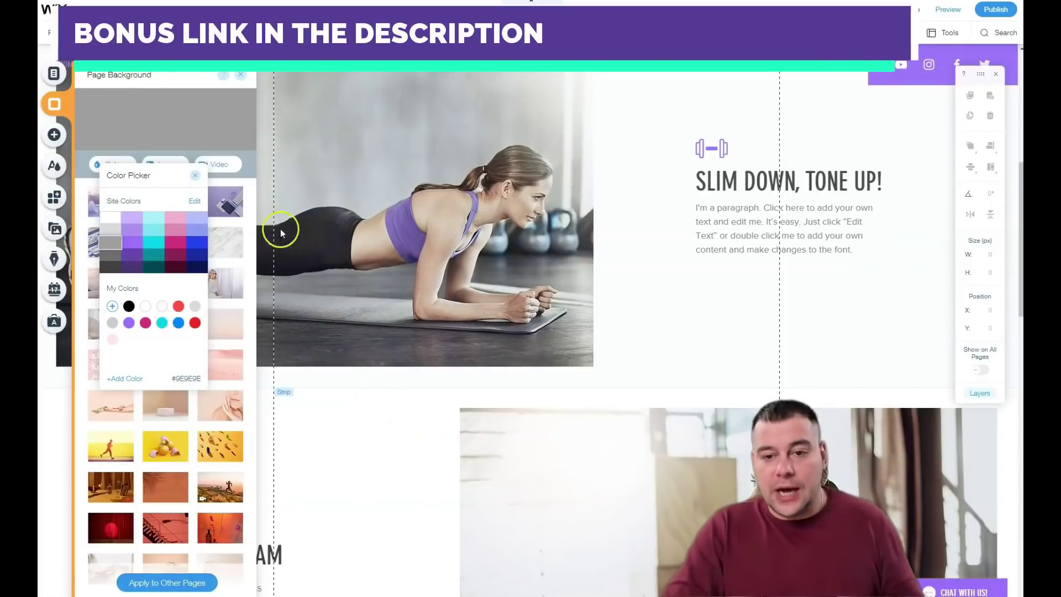
click(194, 177)
Step: Browse the remaining suggested backgrounds and set the page background to the blue site colour #273CF5
scroll(170, 309, down, 4)
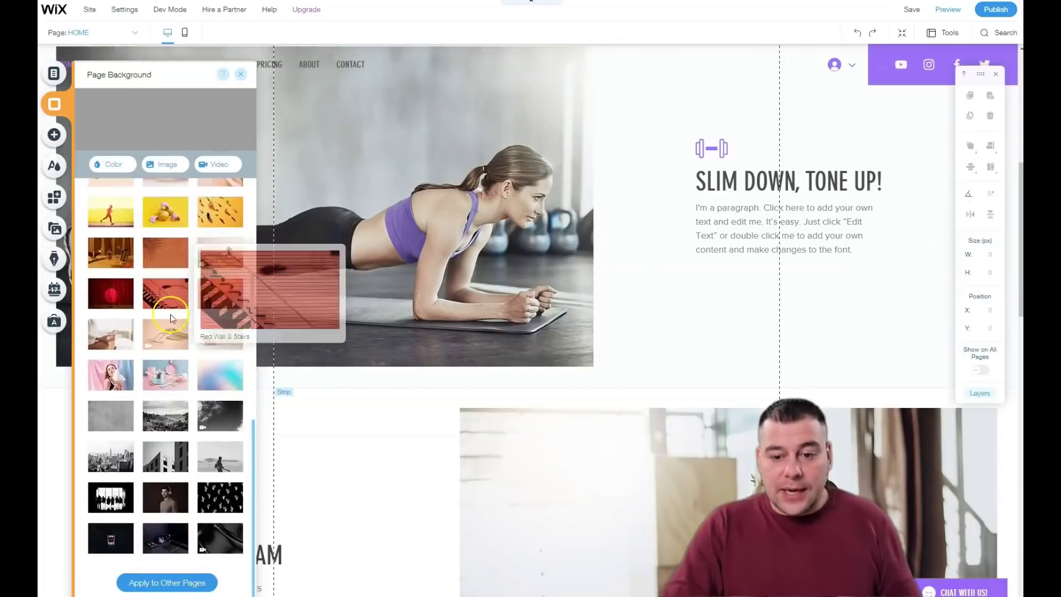
scroll(169, 310, up, 5)
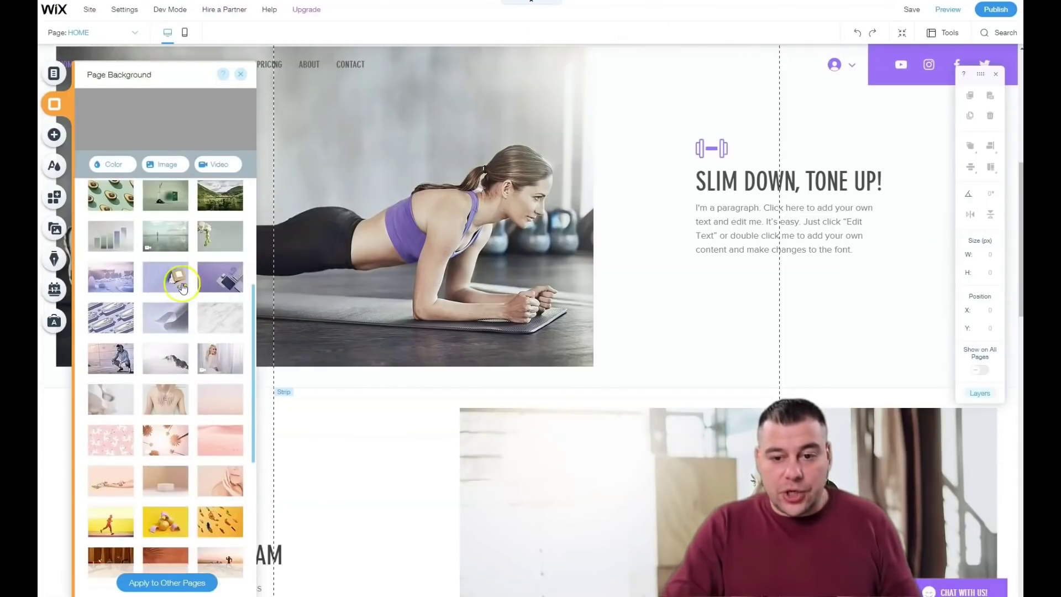
scroll(230, 237, up, 8)
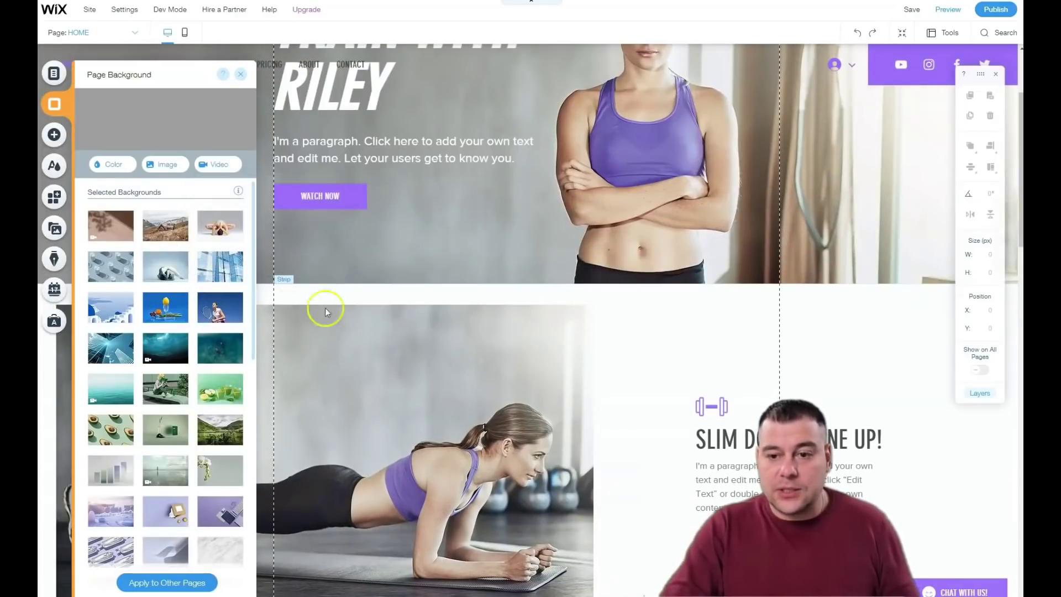
click(103, 165)
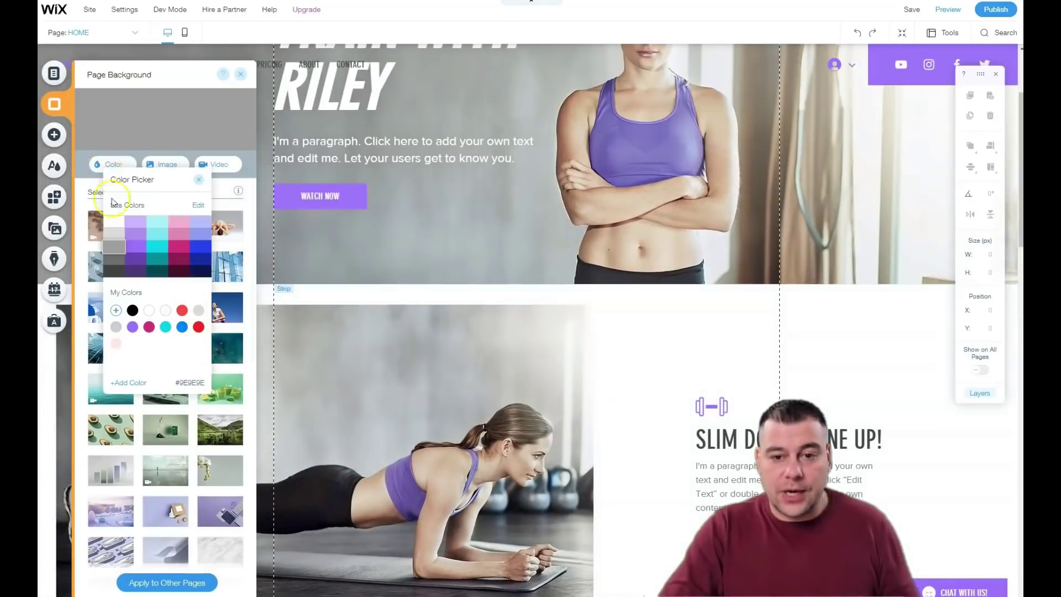
click(184, 265)
click(204, 250)
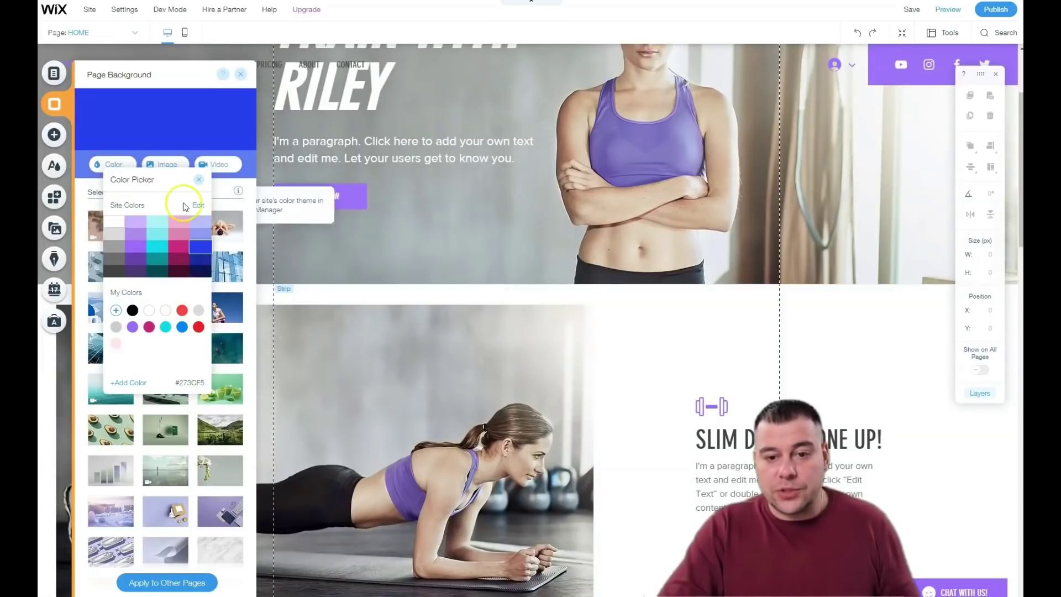
click(198, 179)
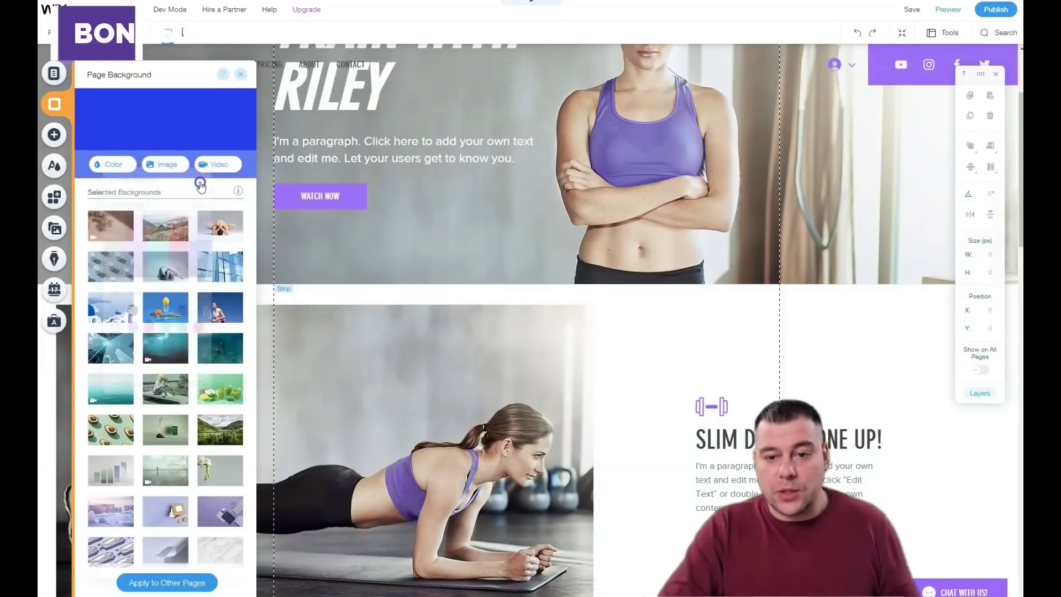
click(241, 77)
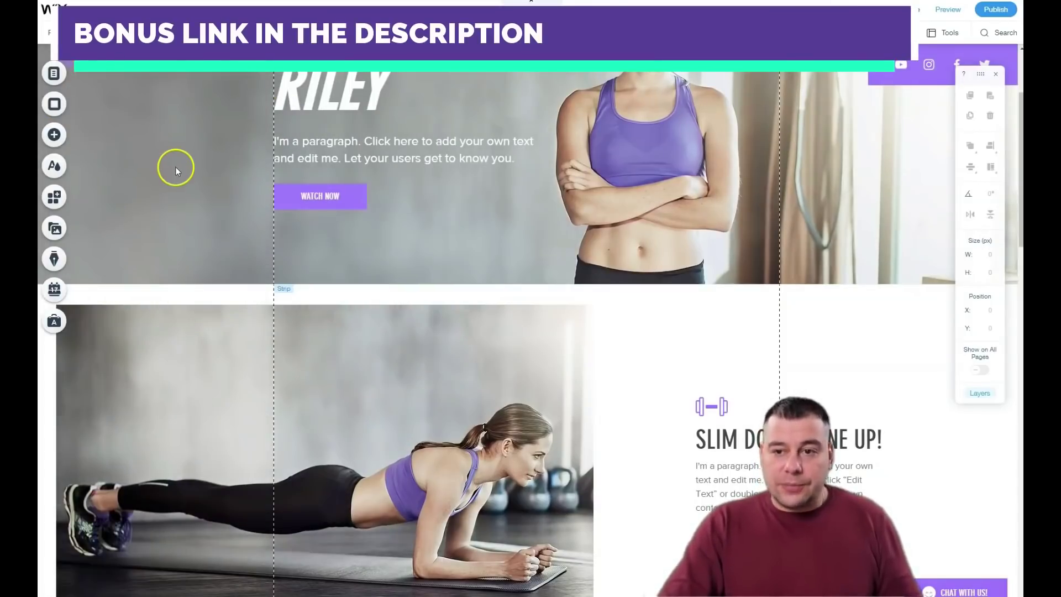
Step: Examine the header's design presets and scroll settings, and select the hero strip to show its options
scroll(230, 156, up, 3)
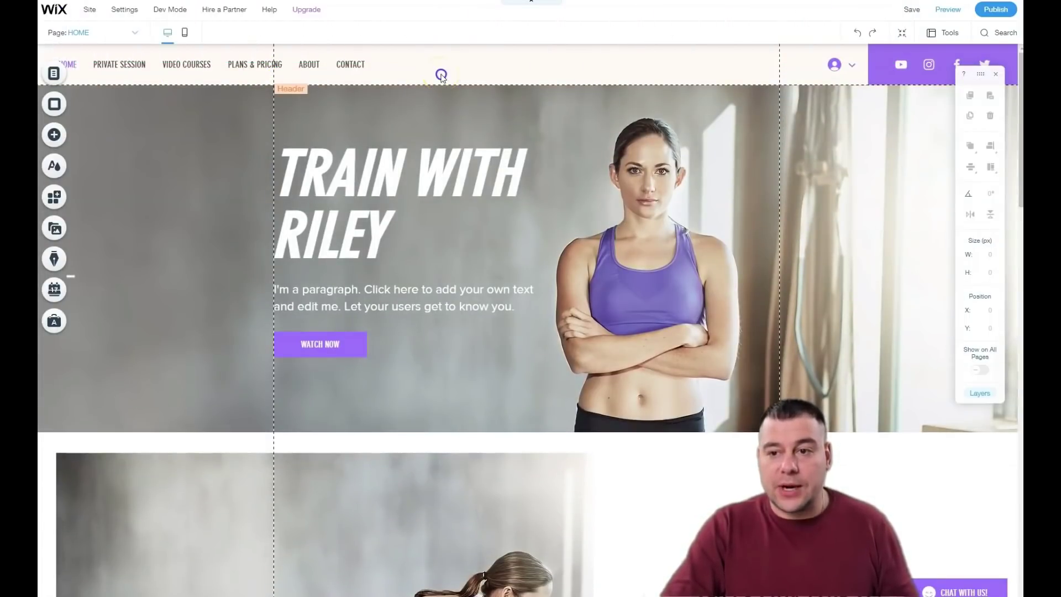
click(441, 76)
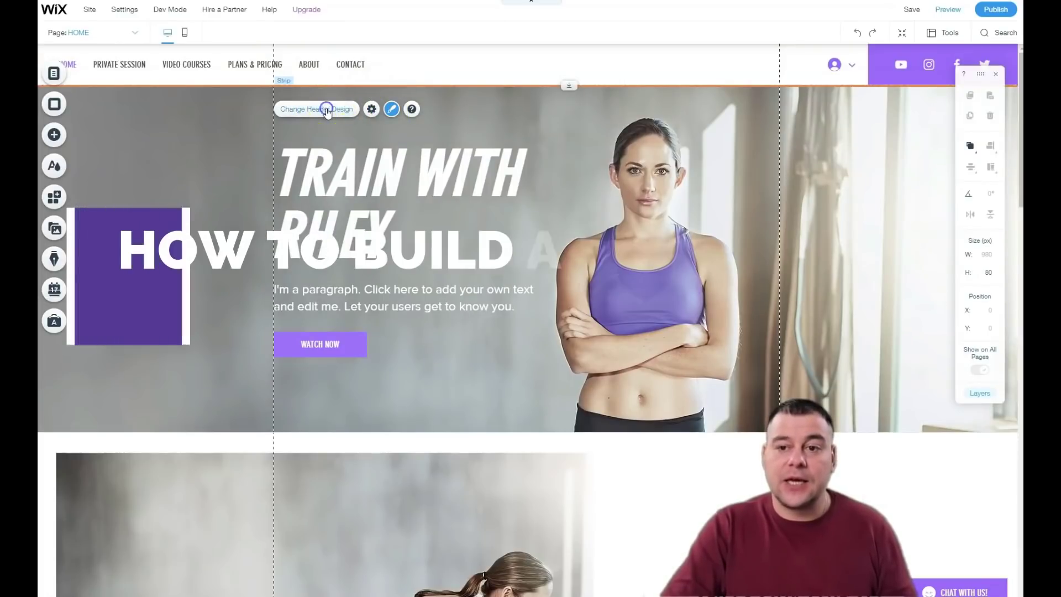
click(372, 110)
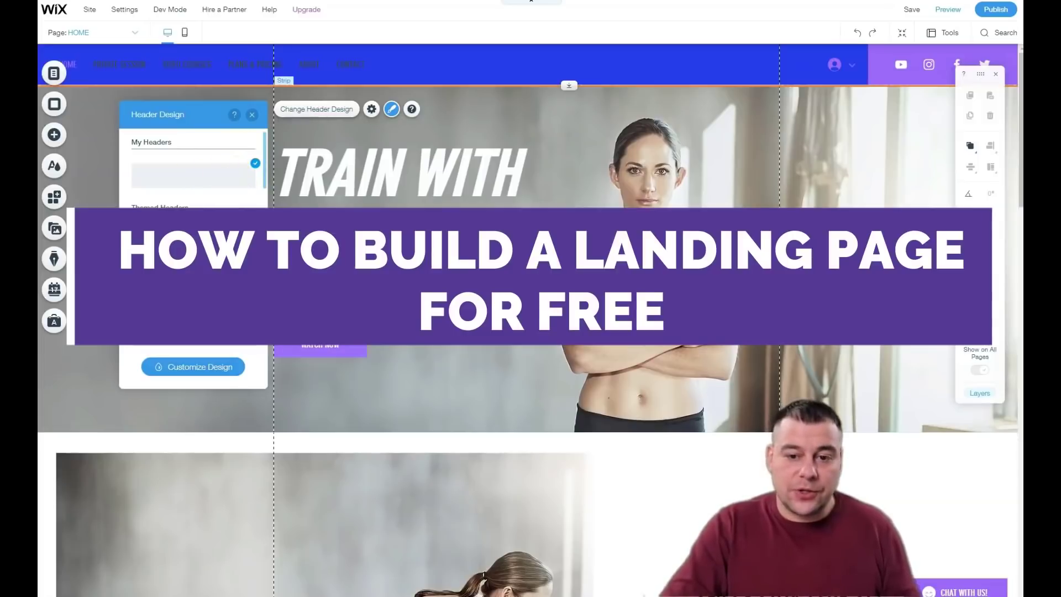
scroll(235, 179, up, 8)
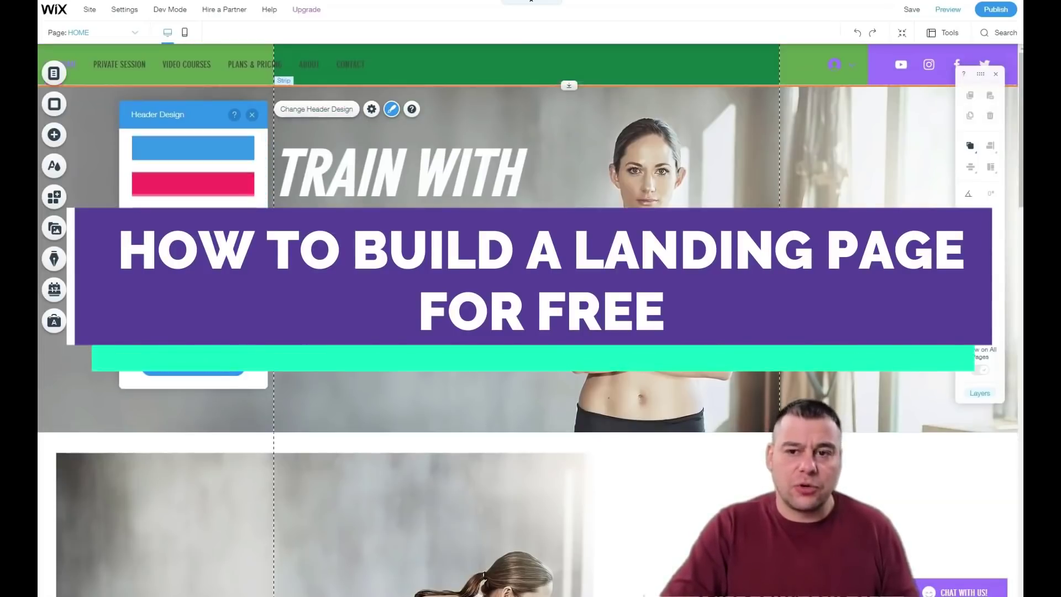
click(252, 115)
click(371, 110)
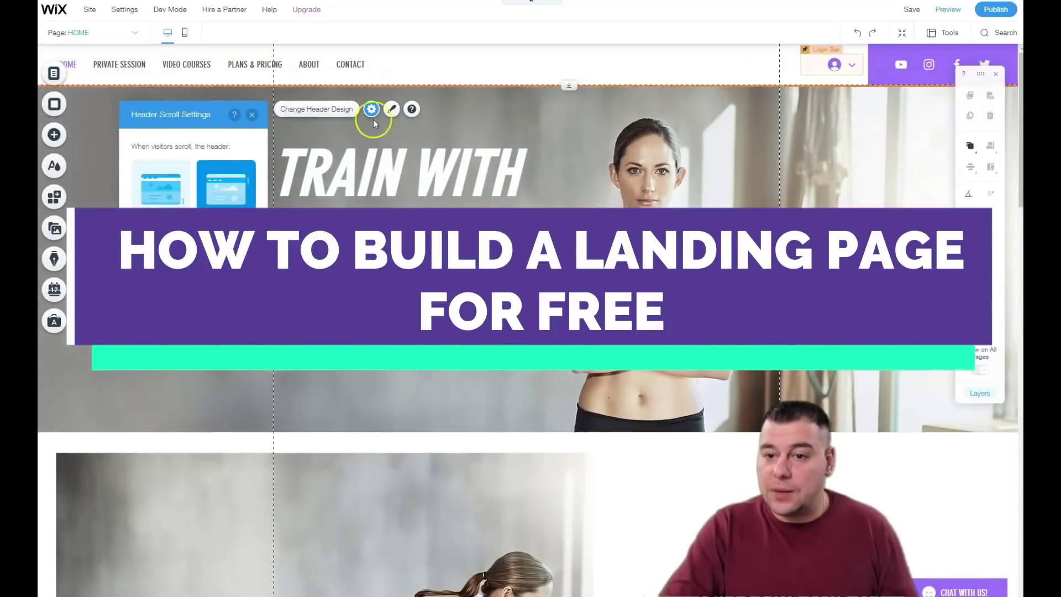
click(444, 200)
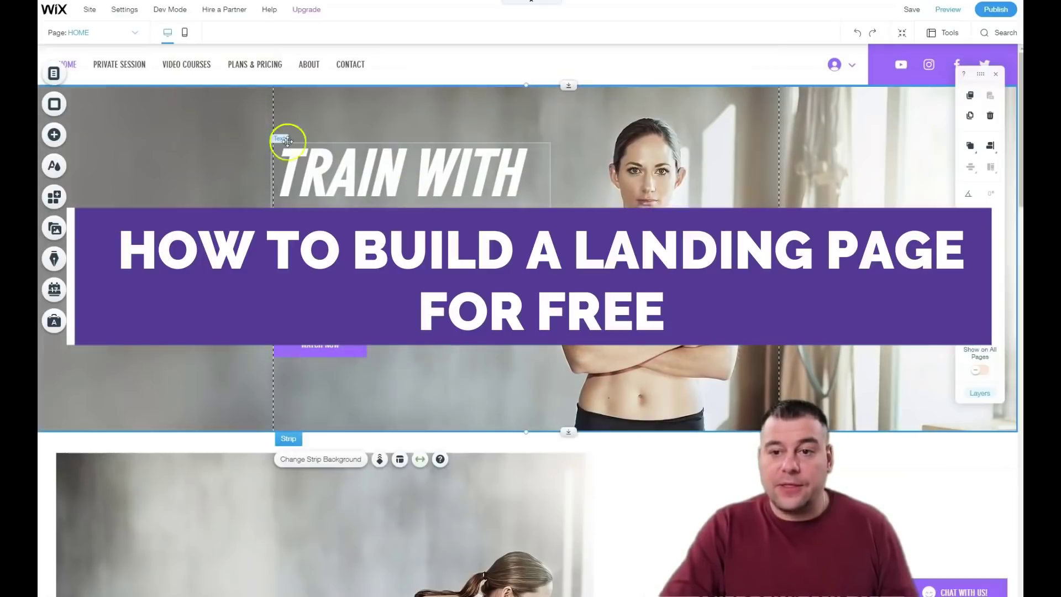
click(147, 161)
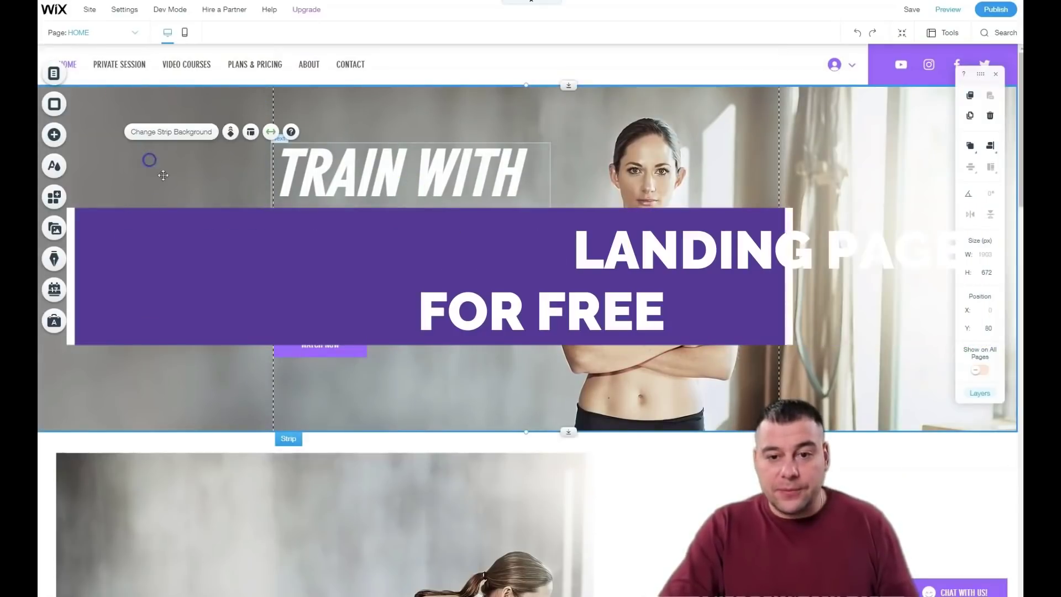
Step: Switch to zoomed-out mode and move the Slim Down, Tone Up section below Get With the Program
click(904, 35)
scroll(549, 420, down, 8)
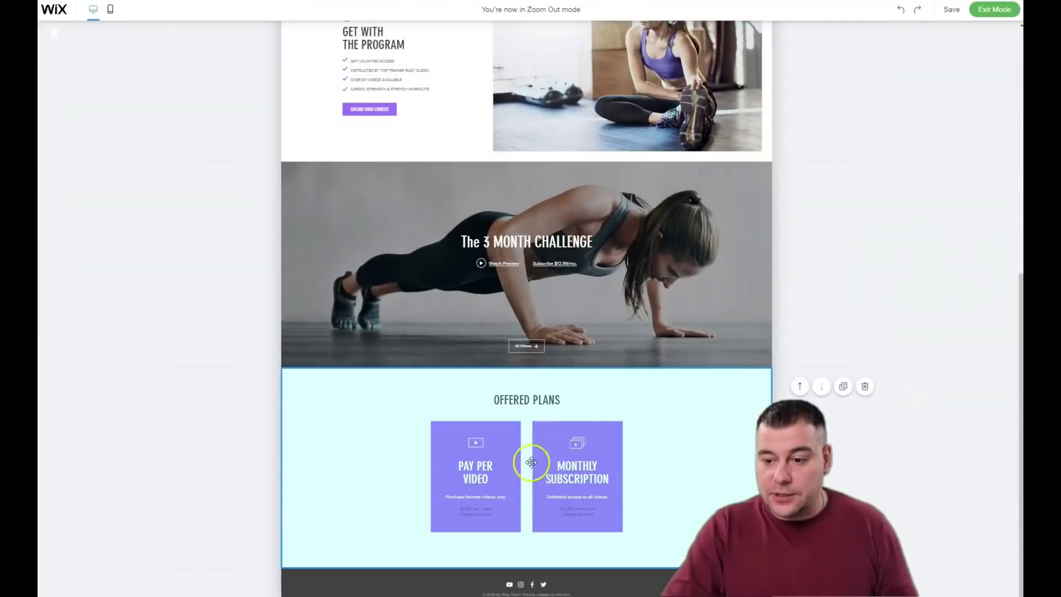
scroll(518, 274, up, 8)
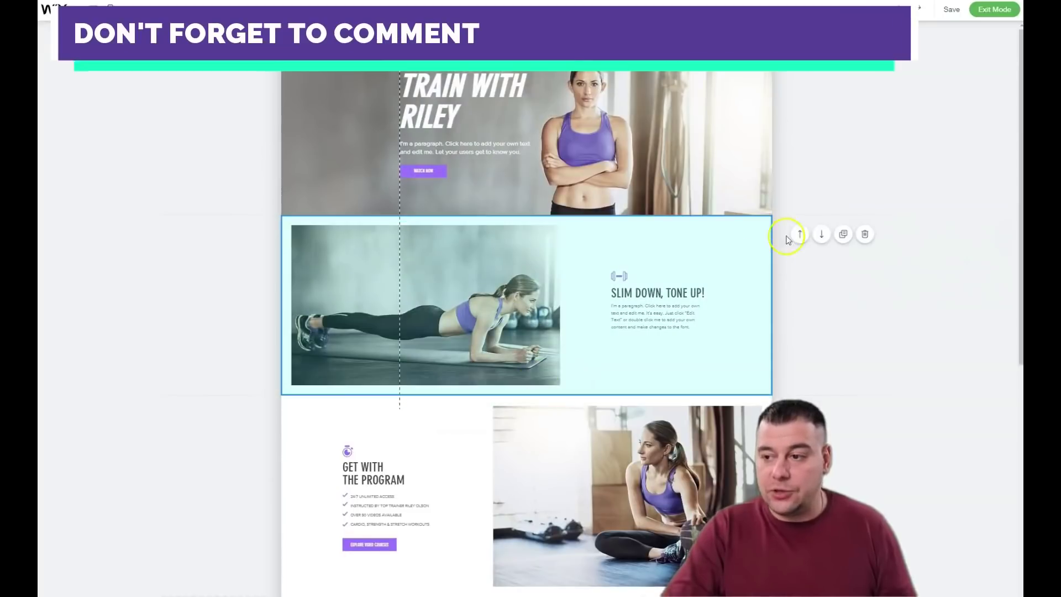
click(822, 235)
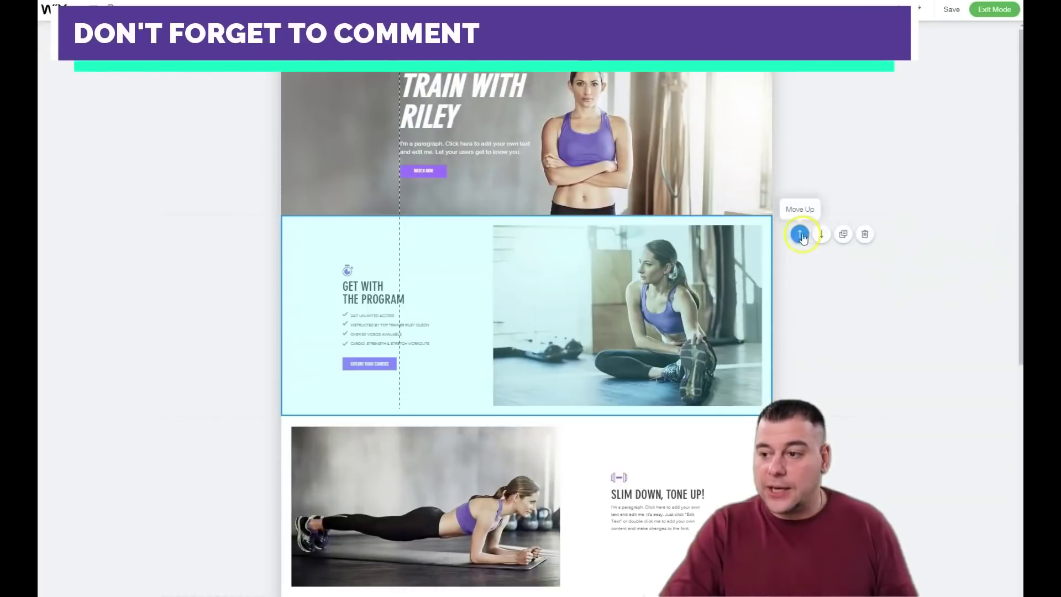
Step: Move the Get With the Program section above Train With Riley, and duplicate Train With Riley and delete the copy
click(800, 234)
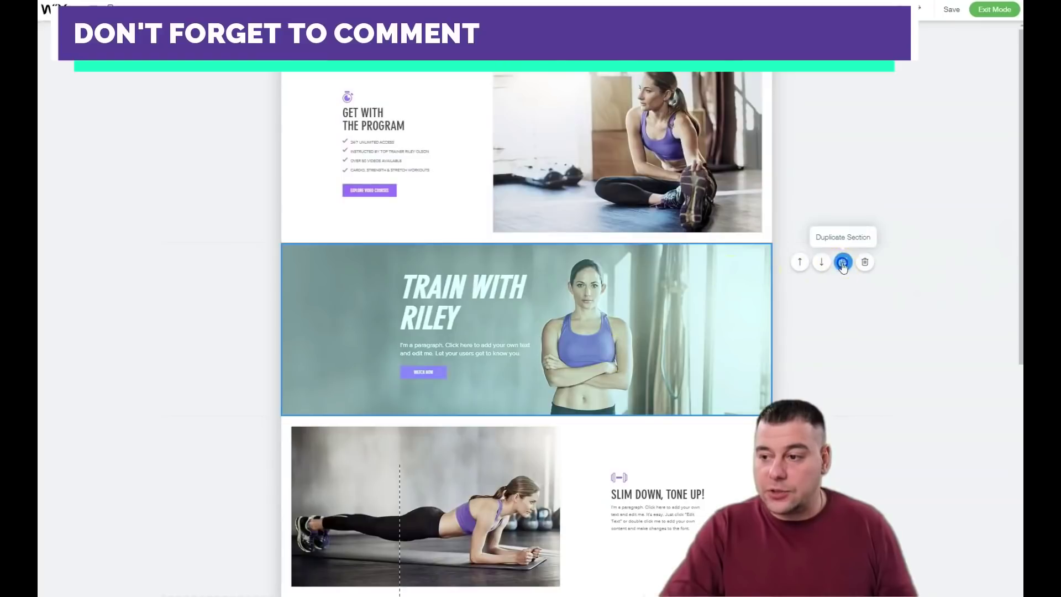
click(834, 274)
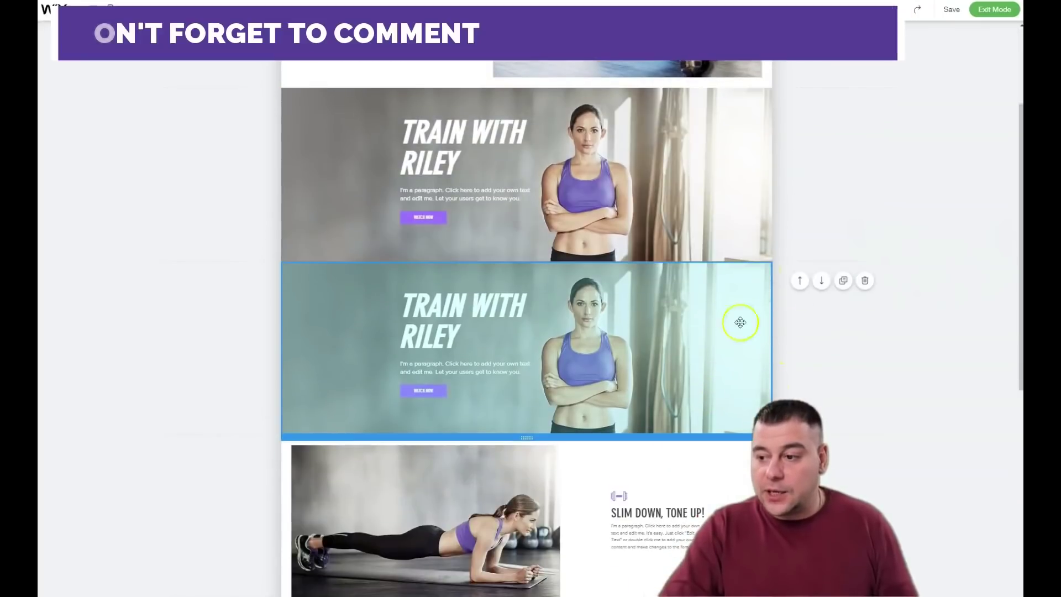
click(801, 282)
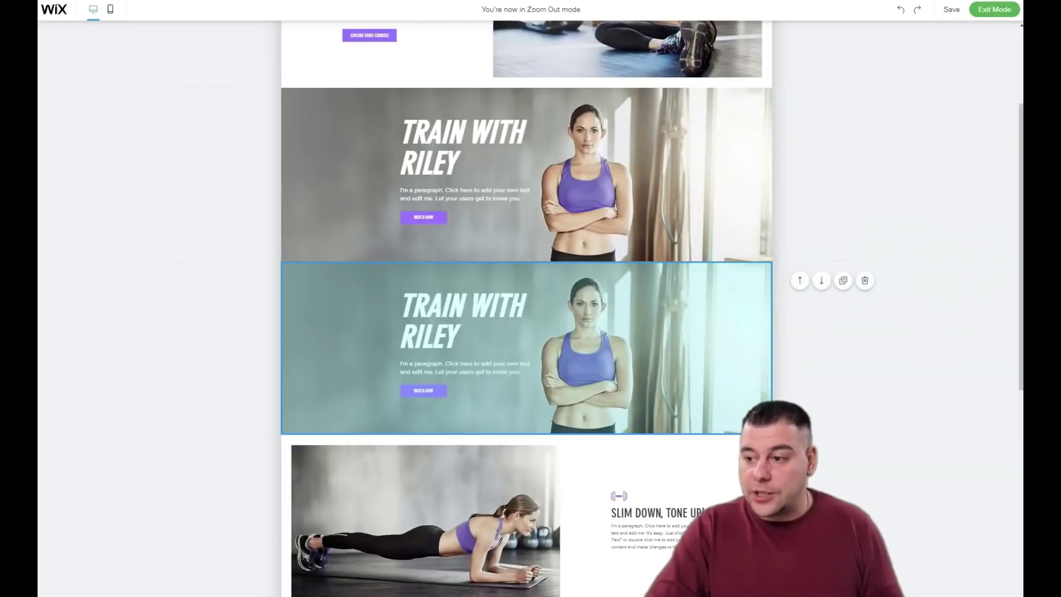
click(866, 282)
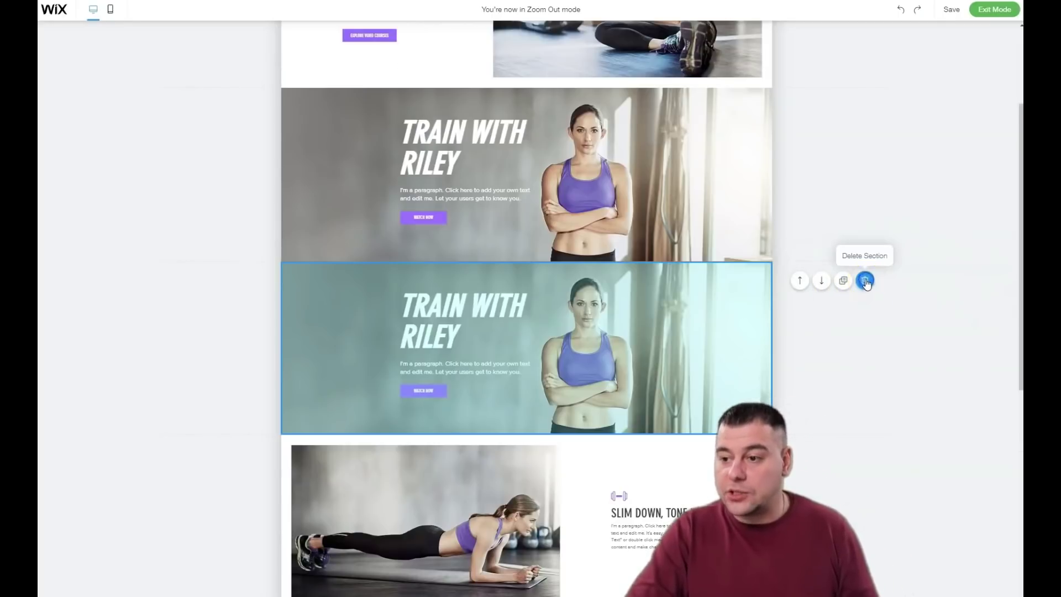
scroll(611, 346, up, 3)
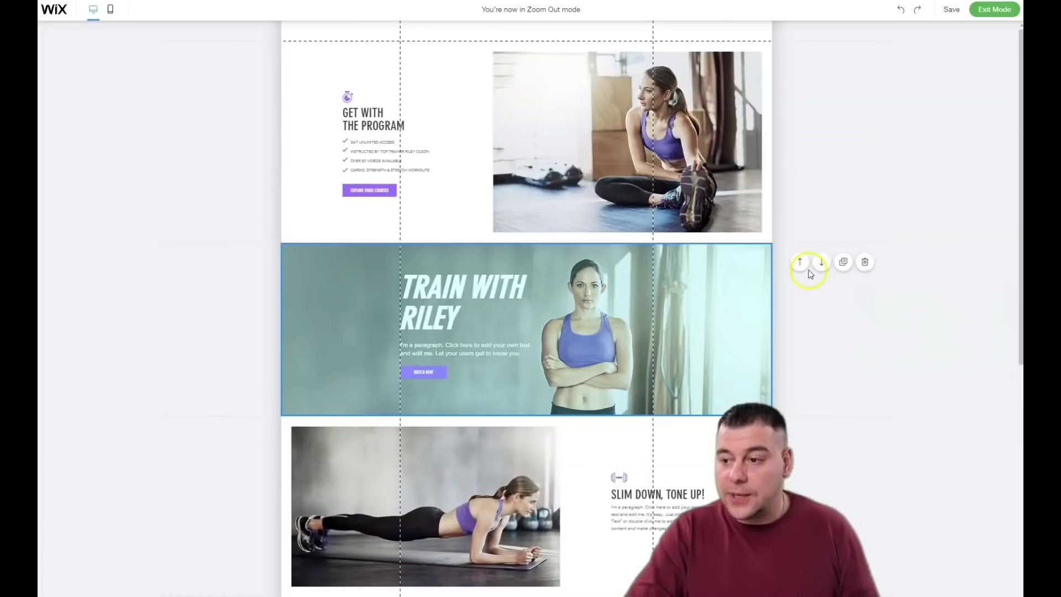
Step: Move the Train With Riley section below Slim Down, Tone Up and return it above that section
click(821, 262)
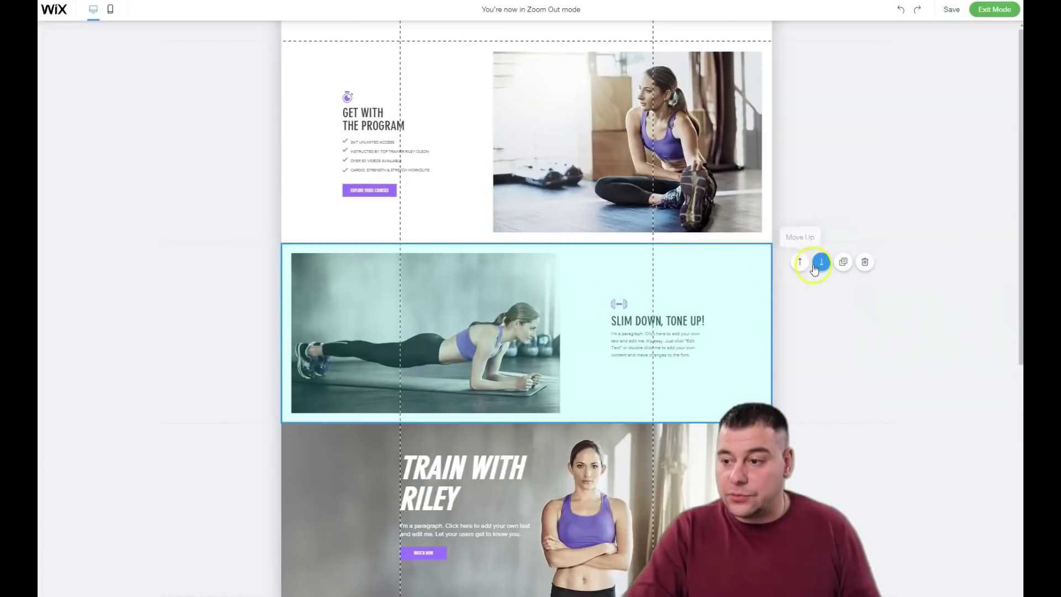
click(820, 262)
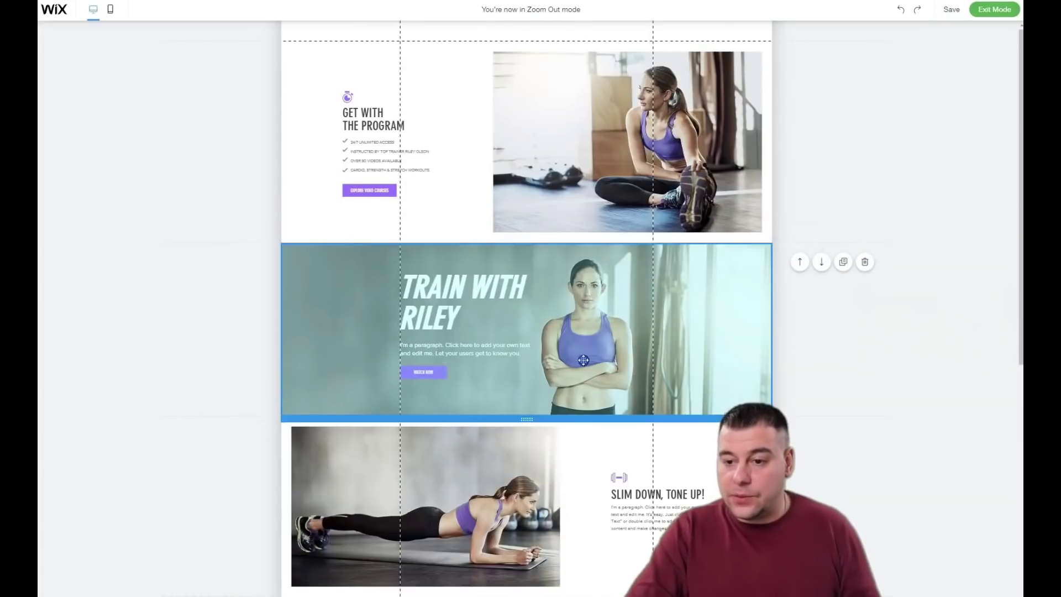
scroll(552, 354, down, 8)
scroll(537, 343, up, 8)
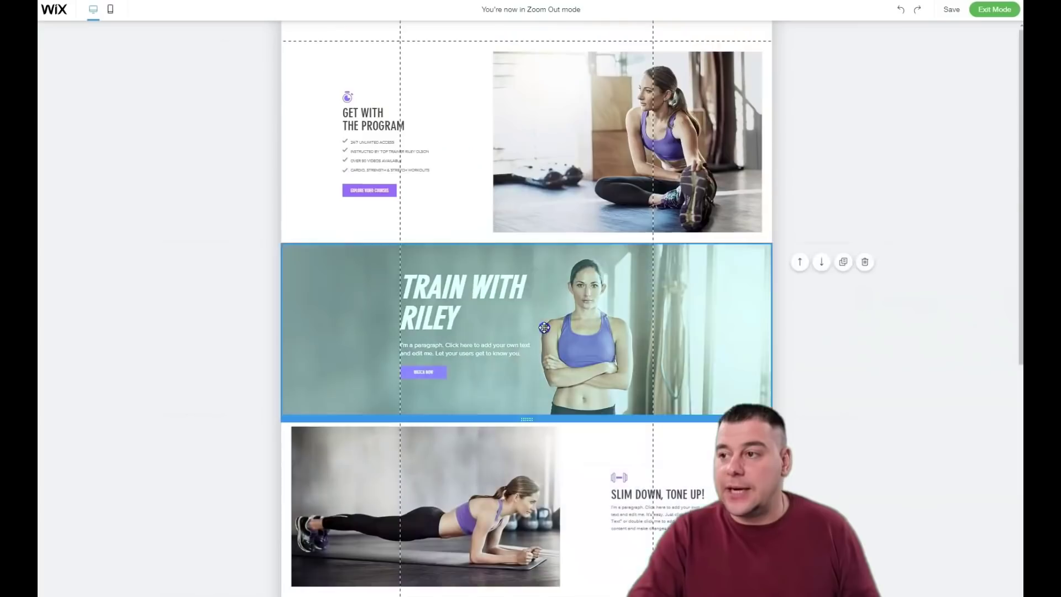
Step: Leave zoomed-out mode and open the site menu listing the pages
click(995, 10)
click(323, 243)
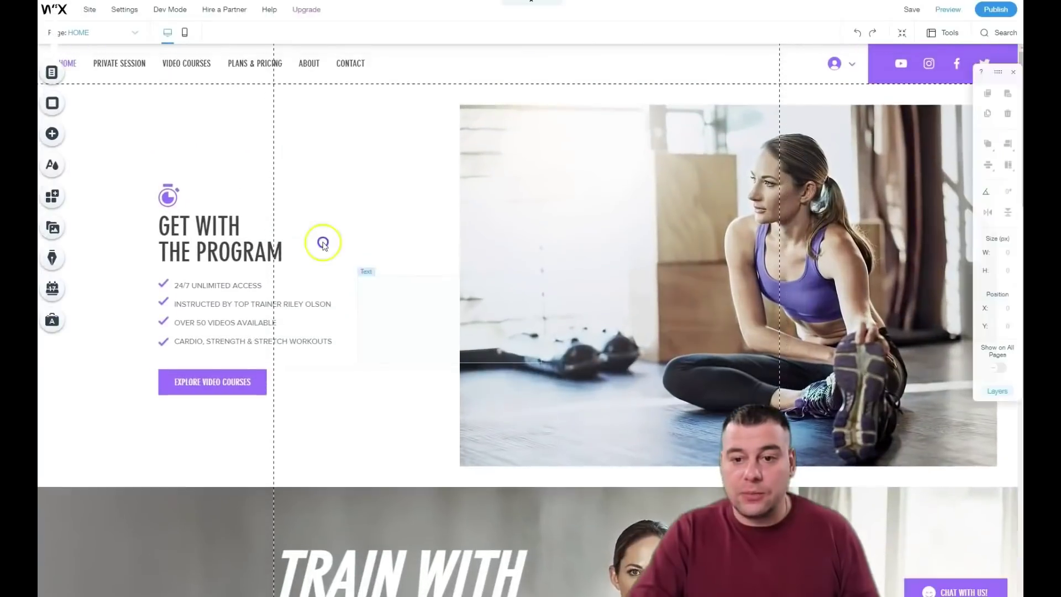
click(68, 68)
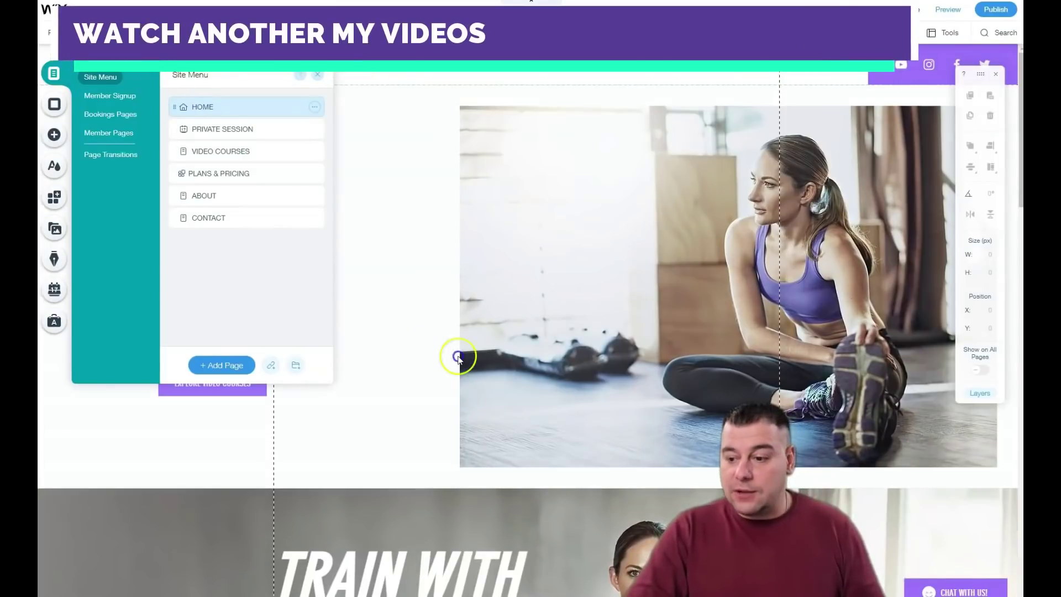
scroll(554, 531, down, 1)
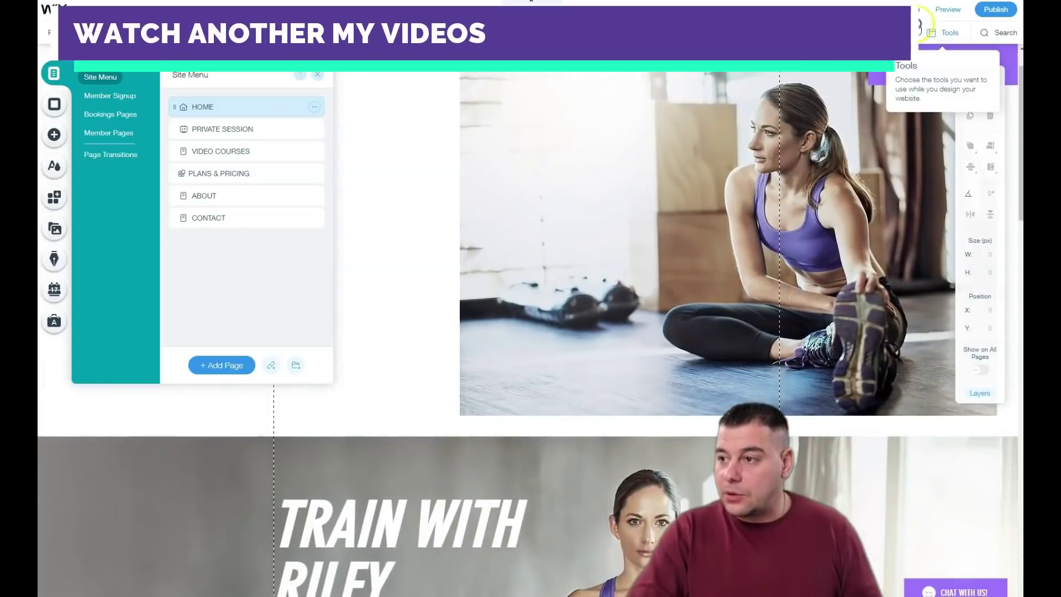
Step: In zoomed-out mode, move the Train With Riley section above Get With the Program, and return to the normal editor with its strip selected
click(918, 25)
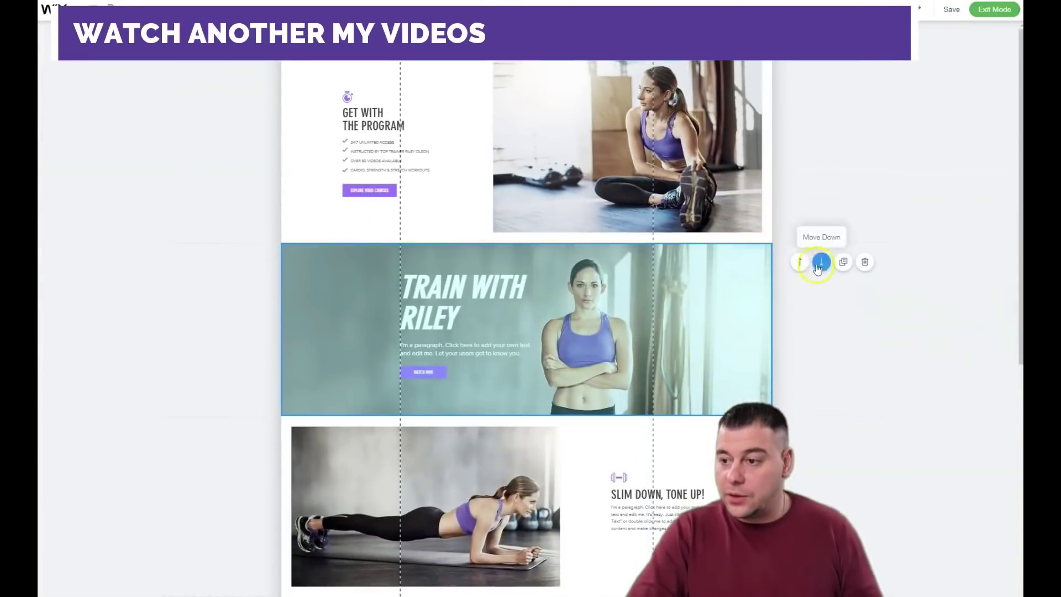
click(819, 266)
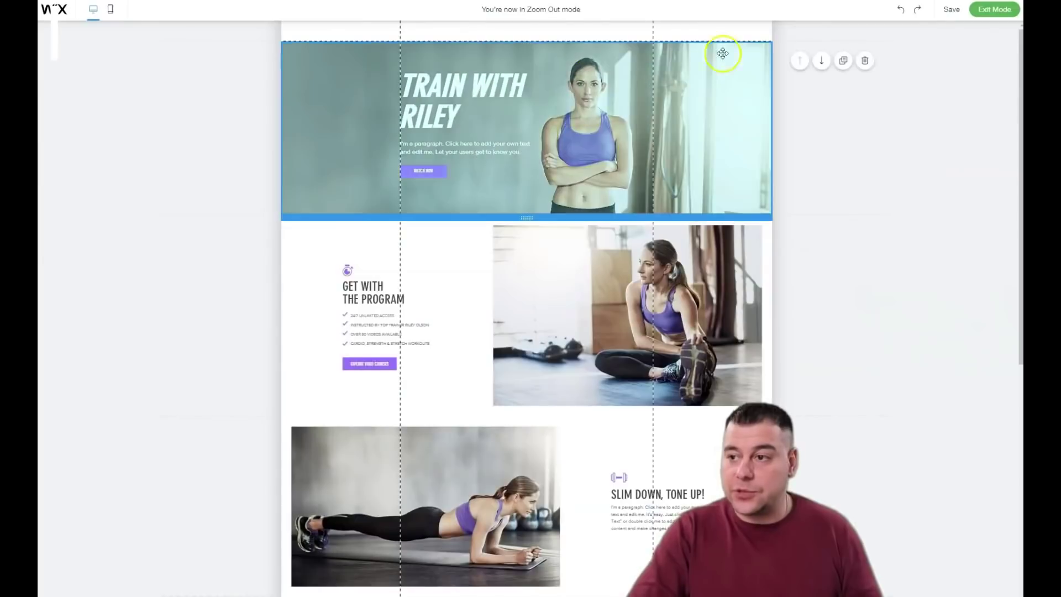
click(985, 9)
click(189, 159)
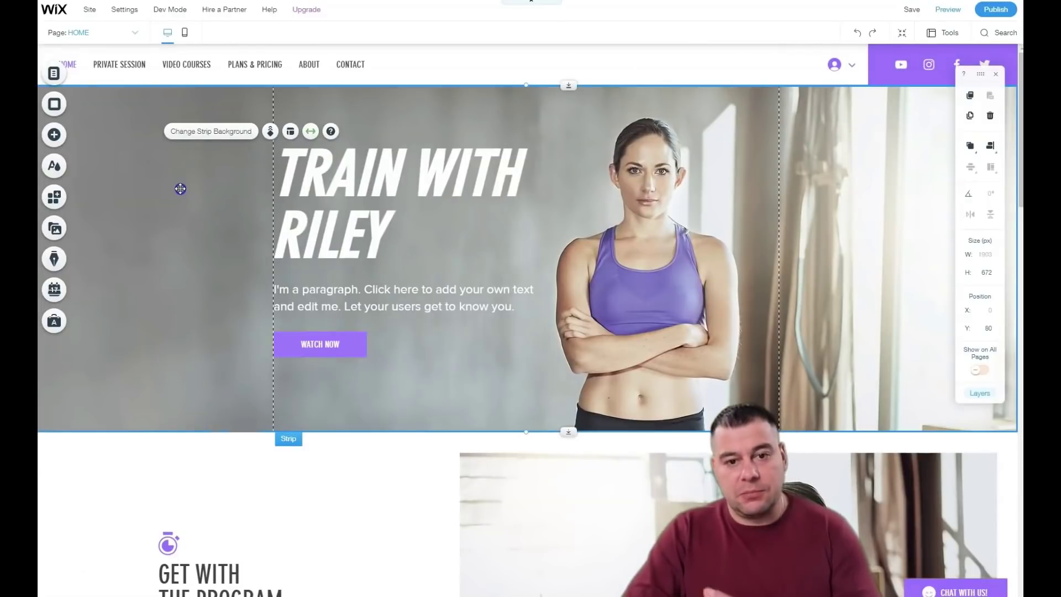
Step: Set the Train With Riley heading's font to DIN Next Light and its size to 54 px
click(236, 180)
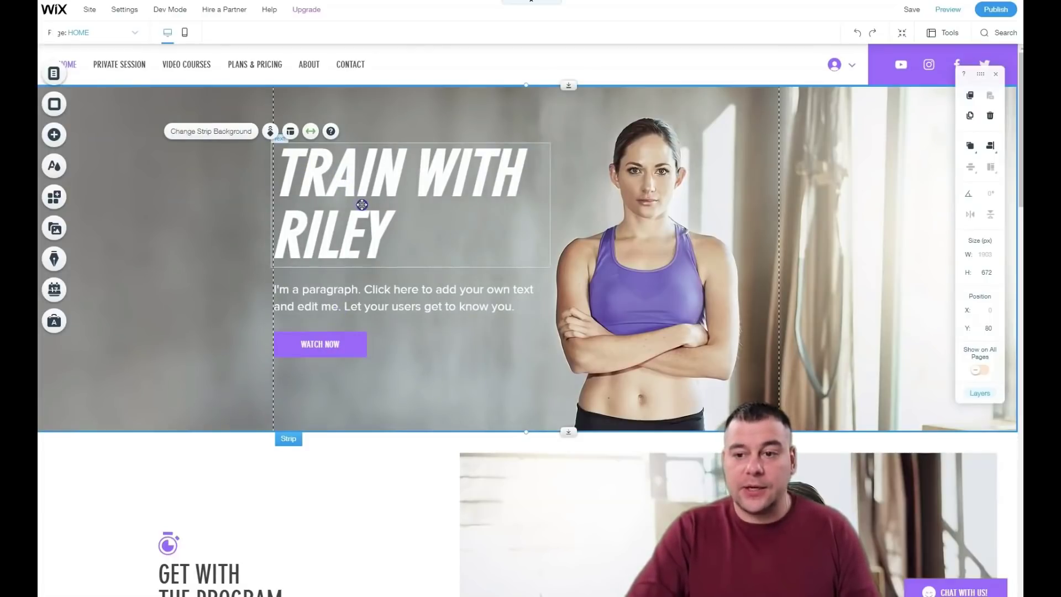
double_click(437, 234)
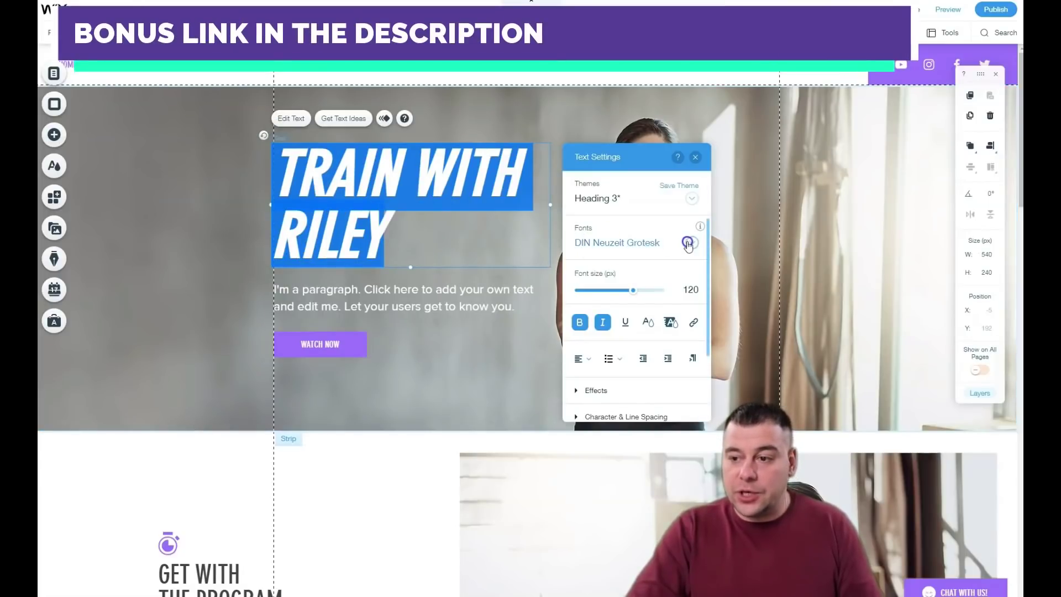
click(670, 247)
click(628, 278)
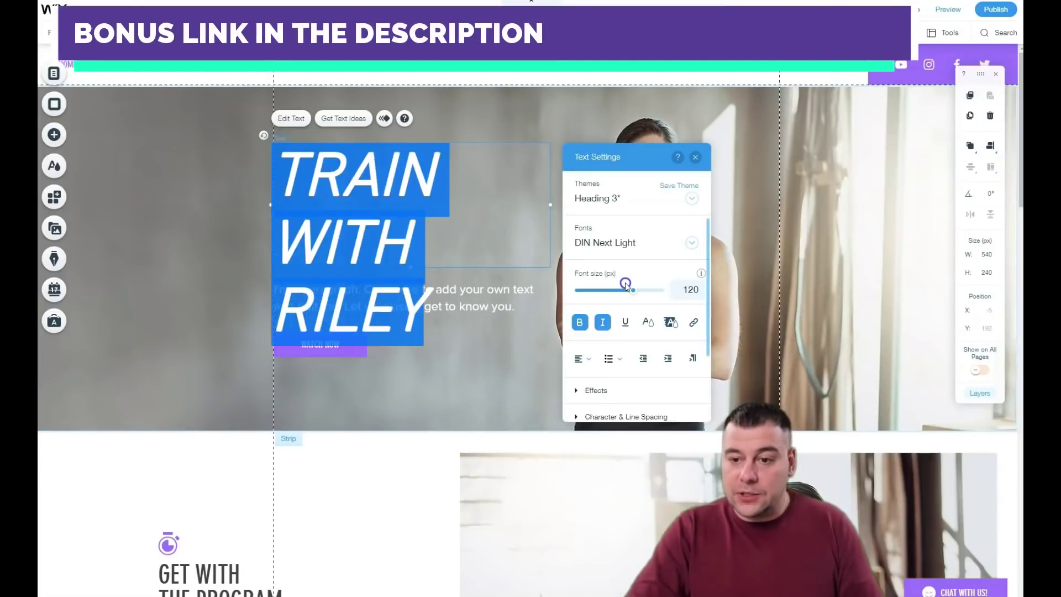
drag(626, 285, 603, 286)
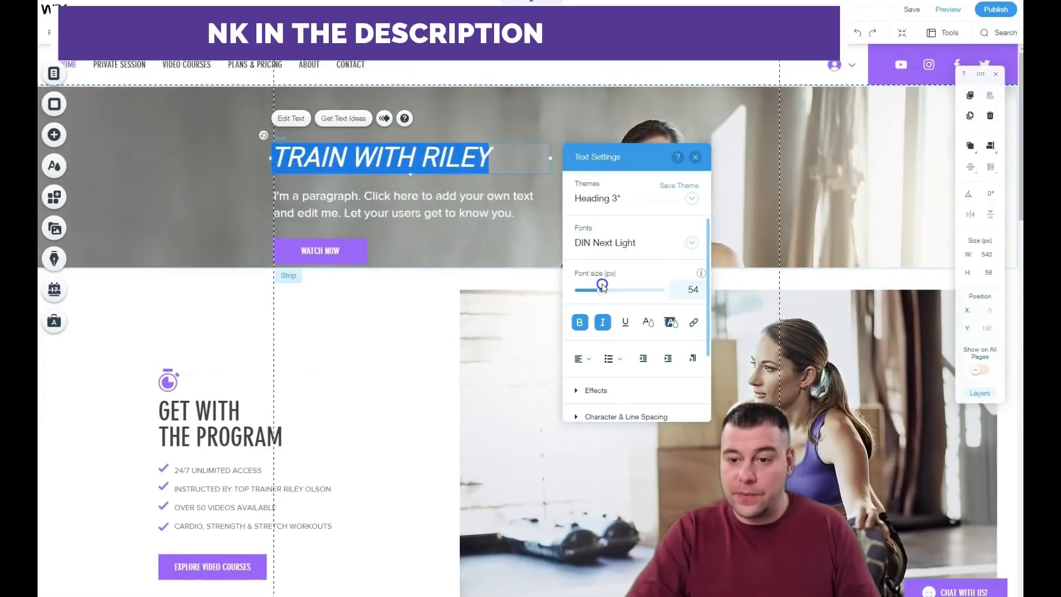
Step: Apply the Heading 1 text theme to the Train With Riley heading and close its text settings
click(612, 199)
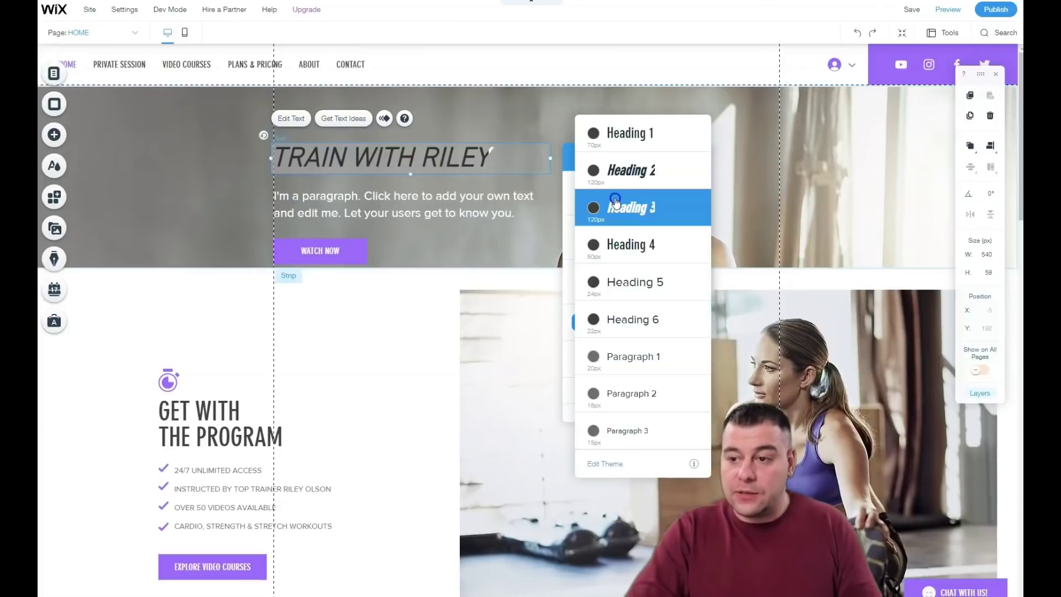
click(627, 142)
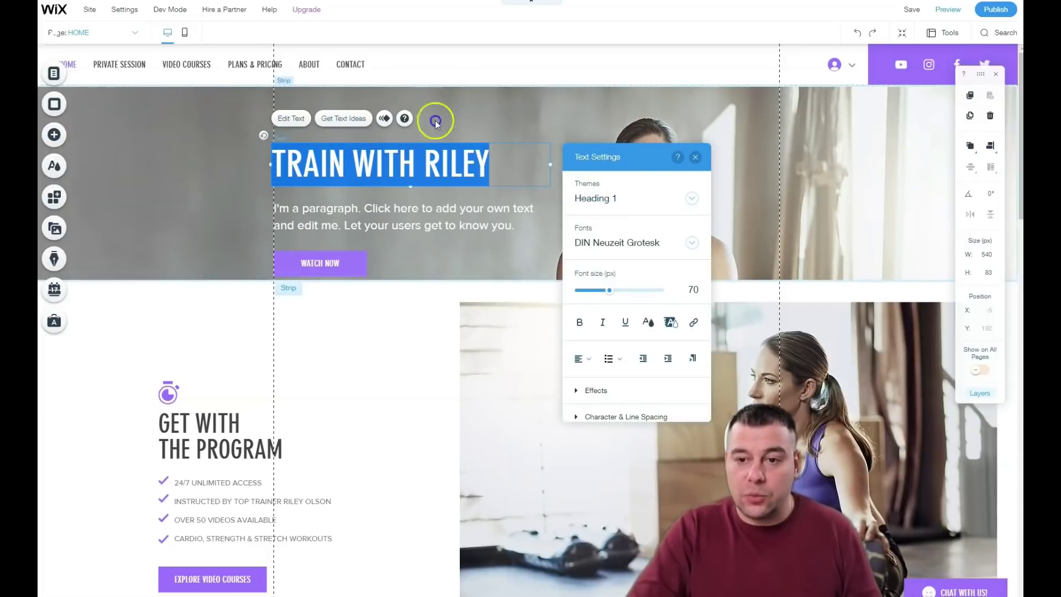
click(498, 111)
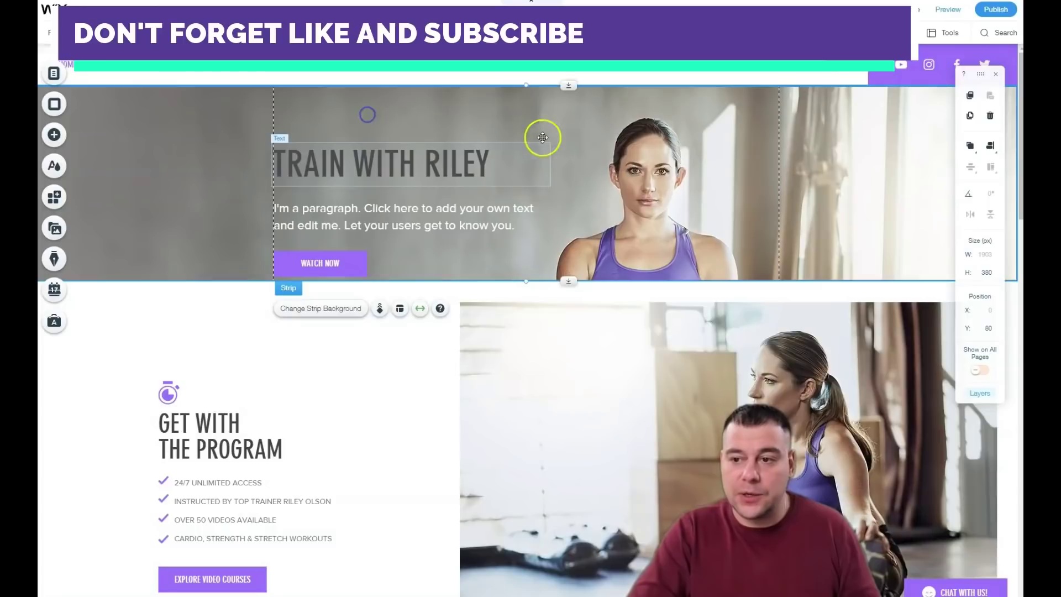
Step: Set the colour behind the hero strip's image to the purple site colour, testing image opacity at 46% and restoring full opacity
double_click(585, 139)
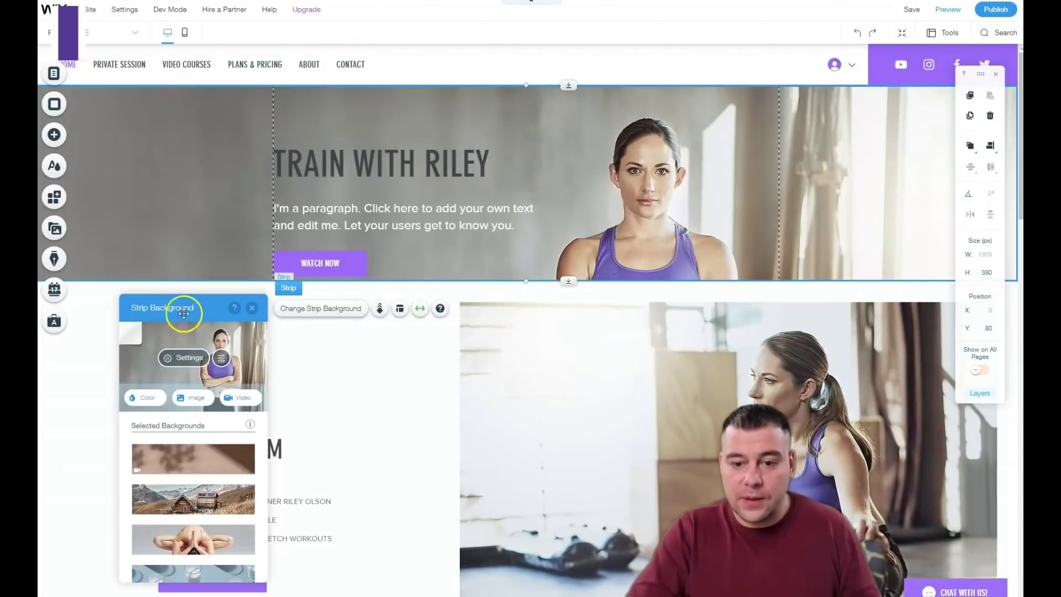
click(180, 358)
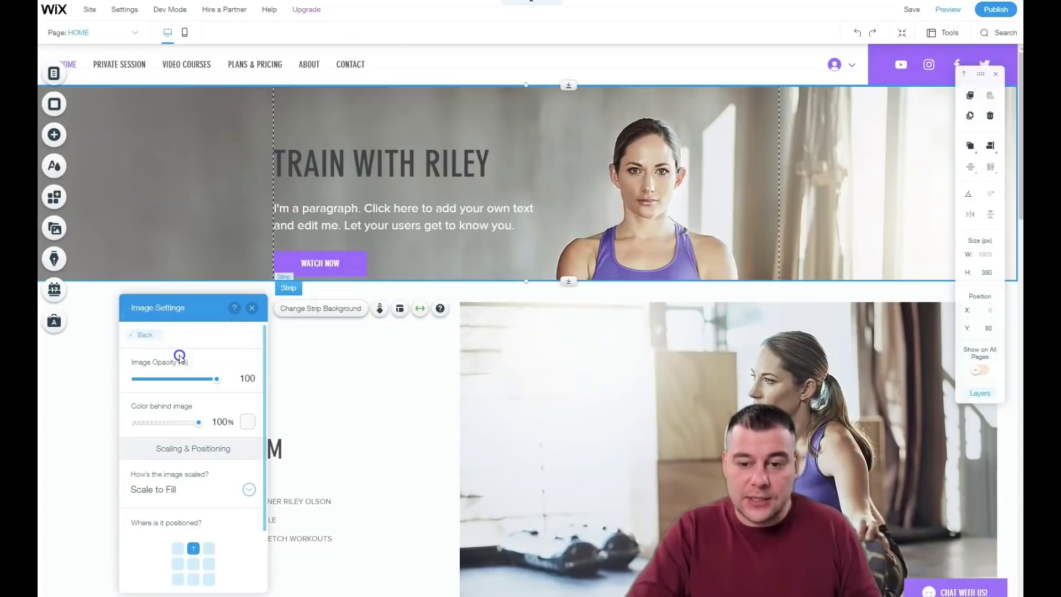
mouse_move(217, 386)
mouse_down()
mouse_move(154, 381)
mouse_move(223, 387)
mouse_up()
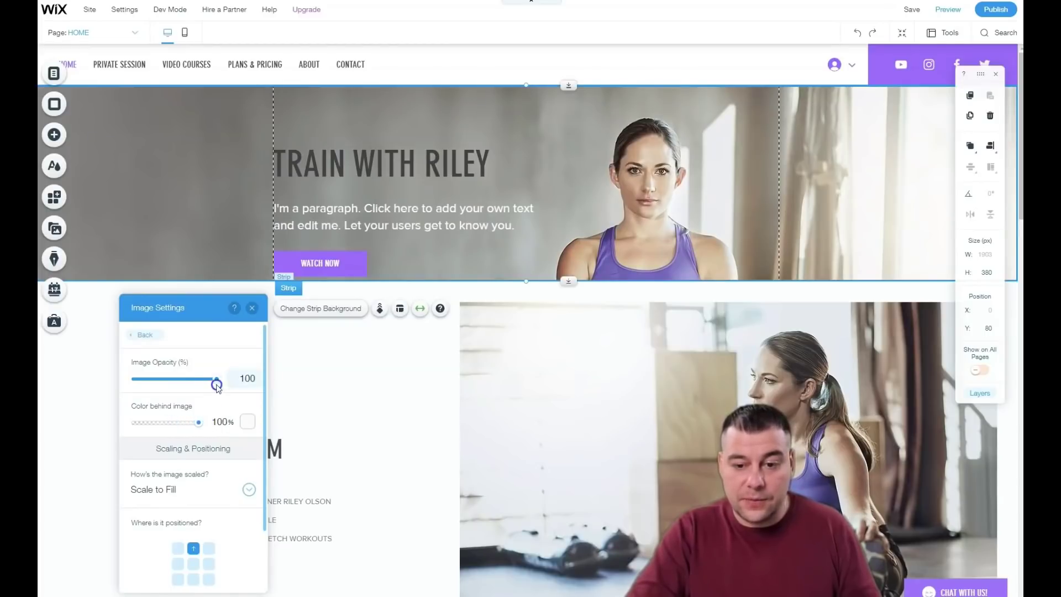
drag(216, 385, 173, 380)
click(248, 422)
click(283, 467)
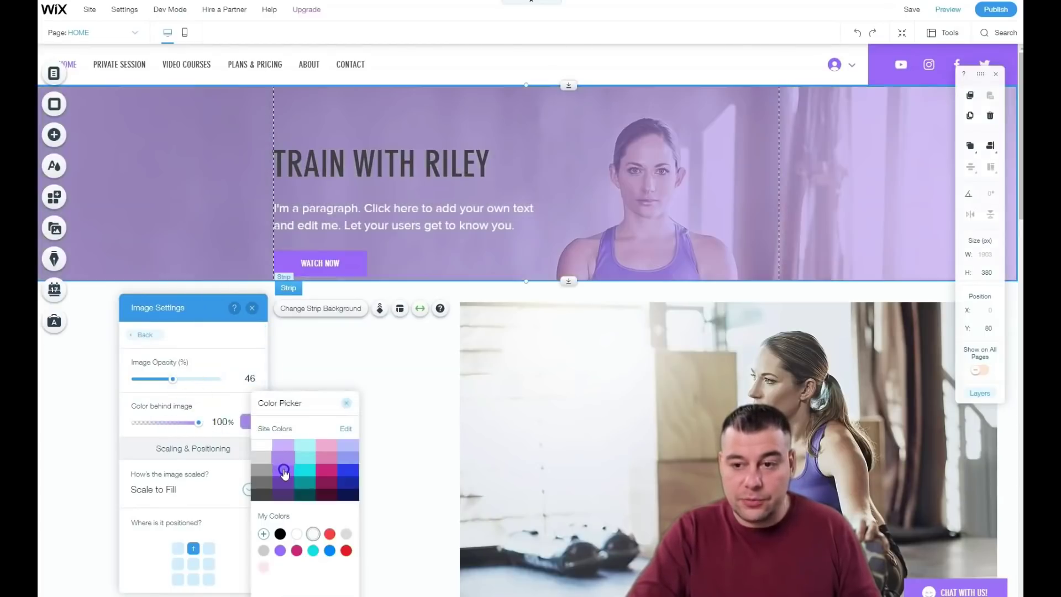
drag(183, 424, 211, 426)
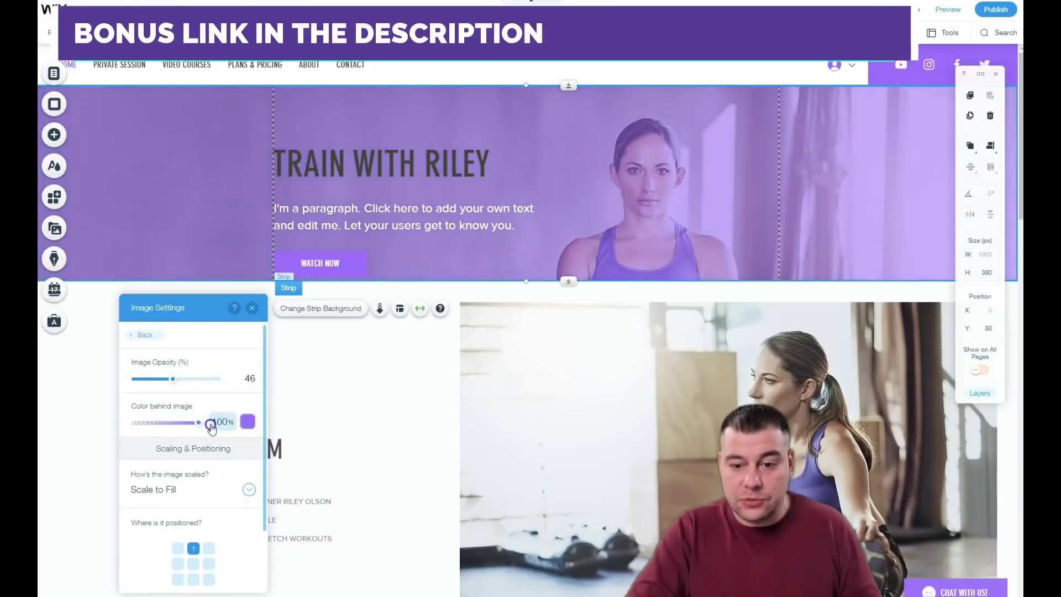
drag(173, 379, 240, 362)
Step: Try centring the strip's background image, return it to top centre, keep Scale to Fill and close the image settings
scroll(193, 496, down, 2)
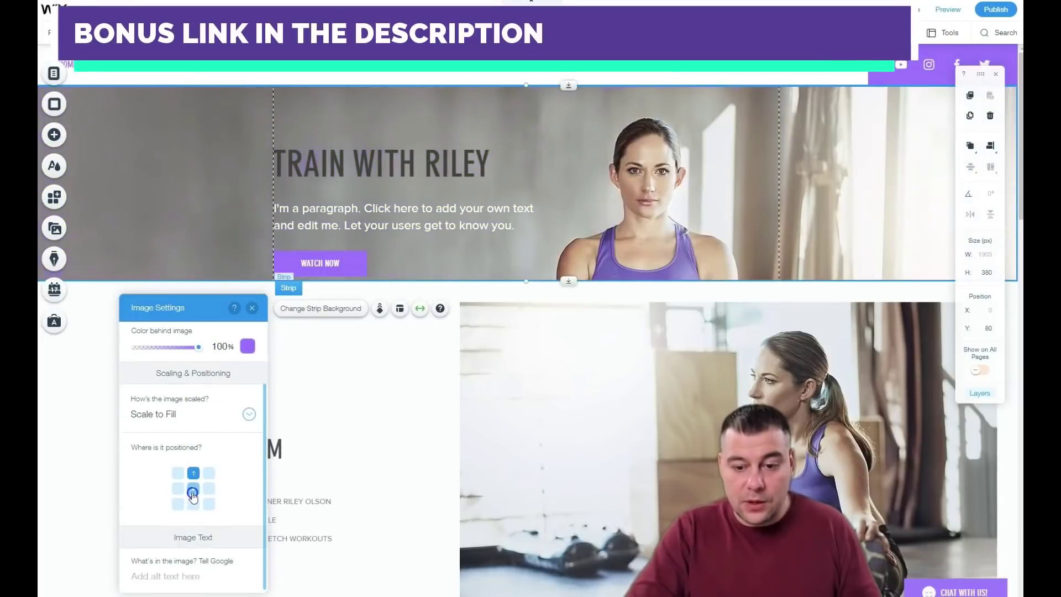
click(194, 472)
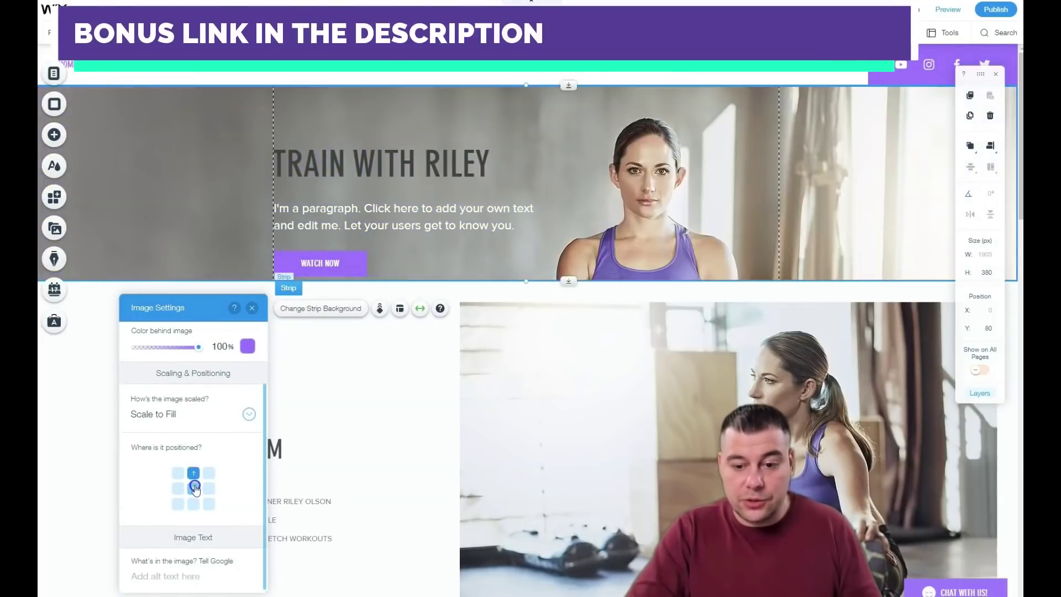
click(194, 490)
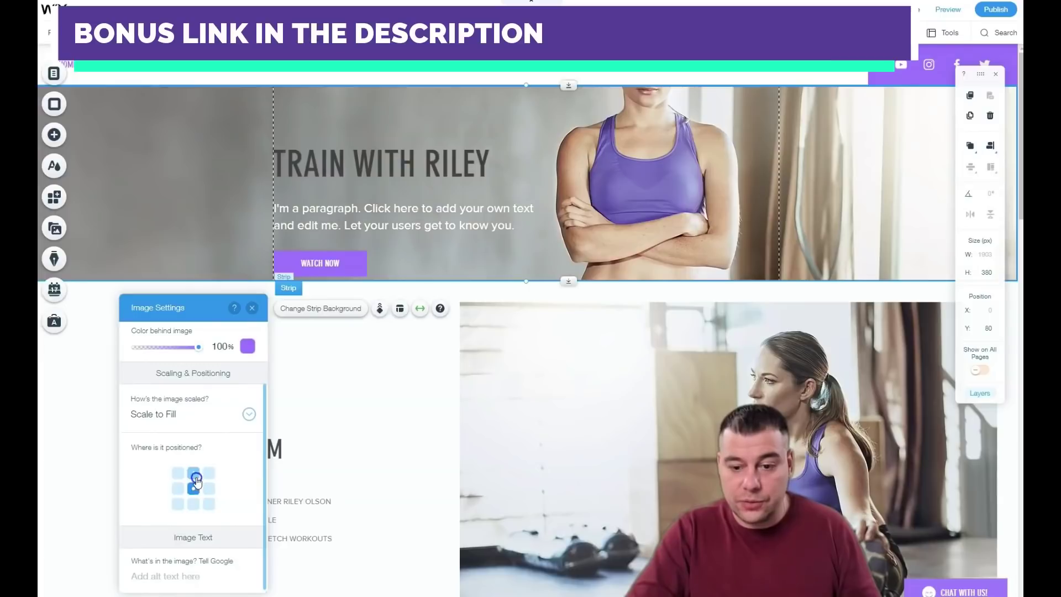
click(194, 474)
click(249, 414)
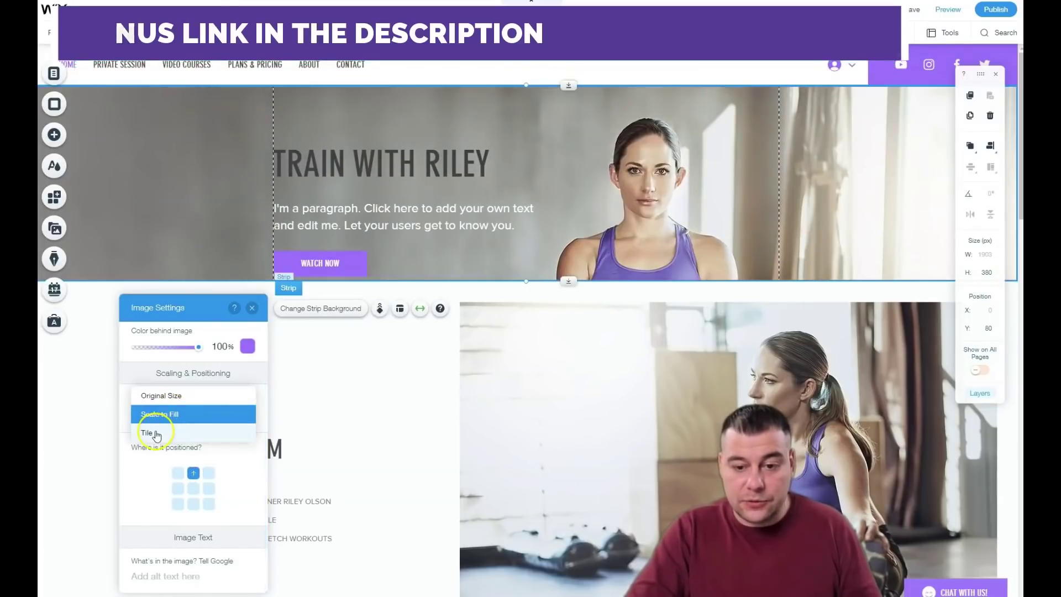
click(158, 414)
click(252, 308)
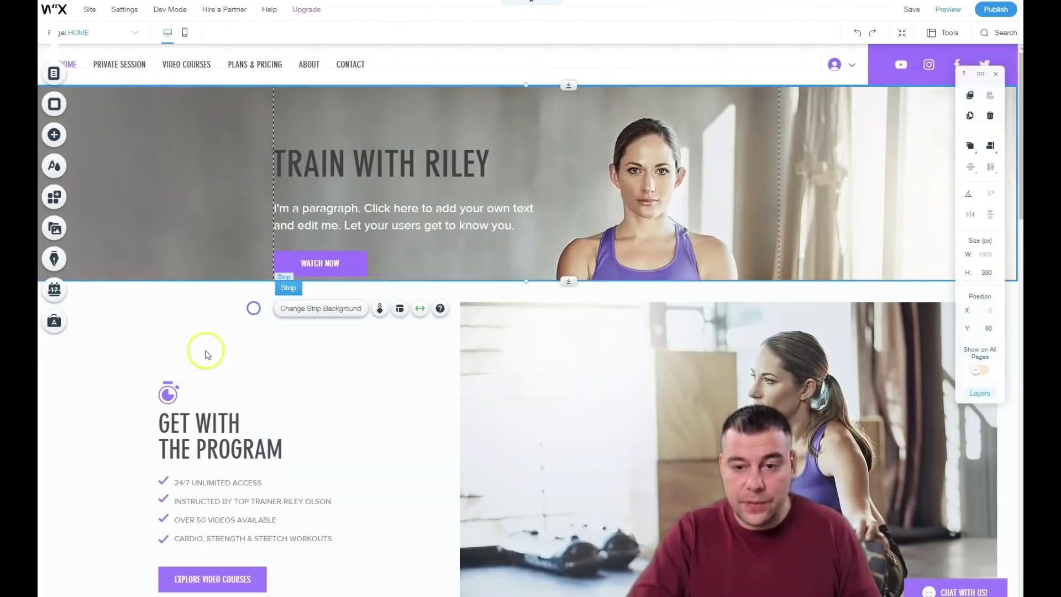
Step: Browse the suggested backgrounds for the hero strip and open the image library for choosing a background
click(203, 170)
double_click(220, 202)
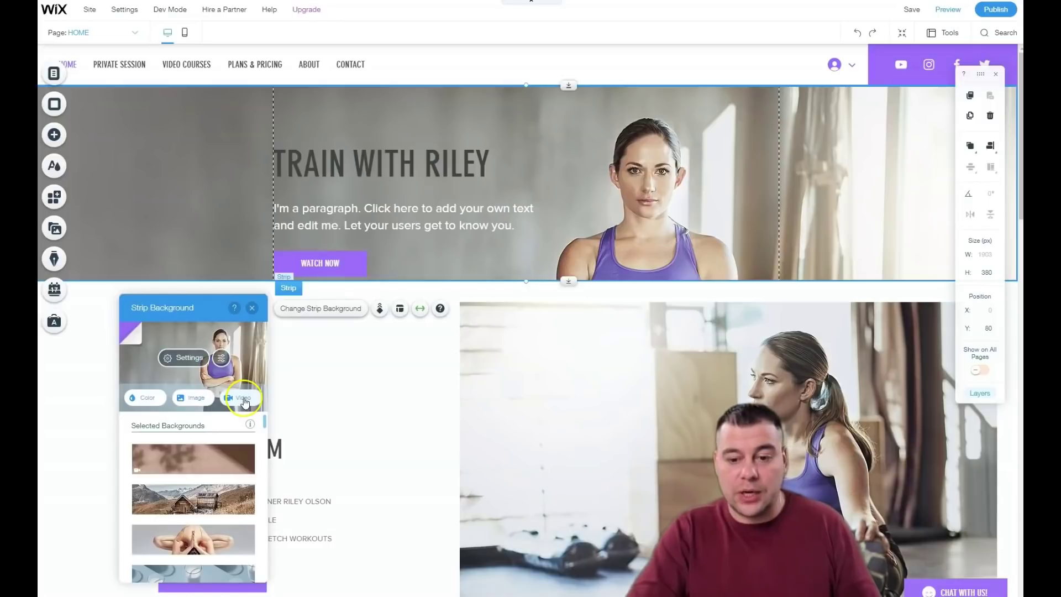
scroll(190, 514, down, 6)
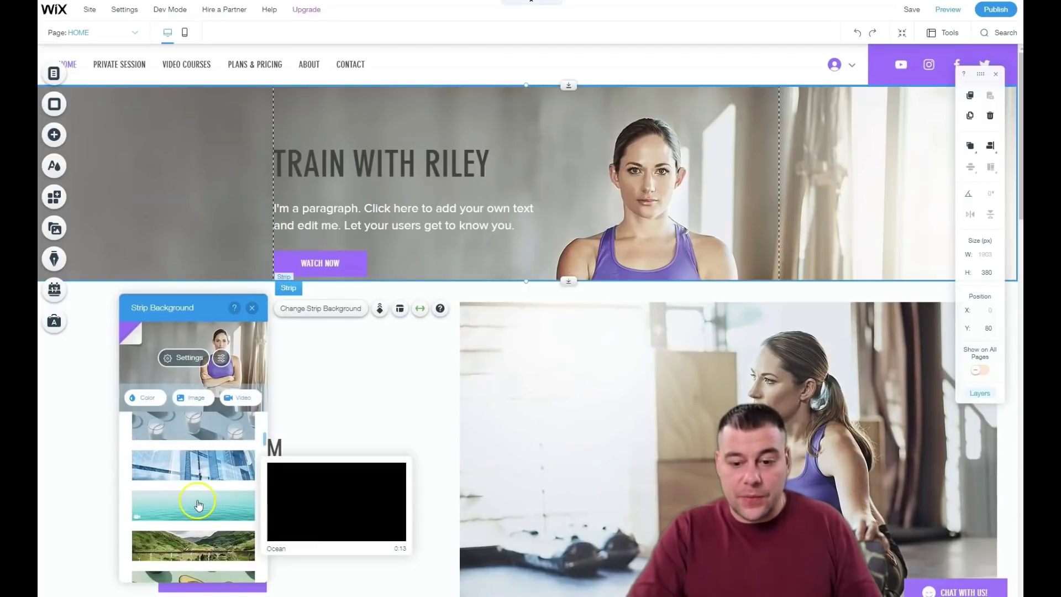
scroll(195, 486, down, 5)
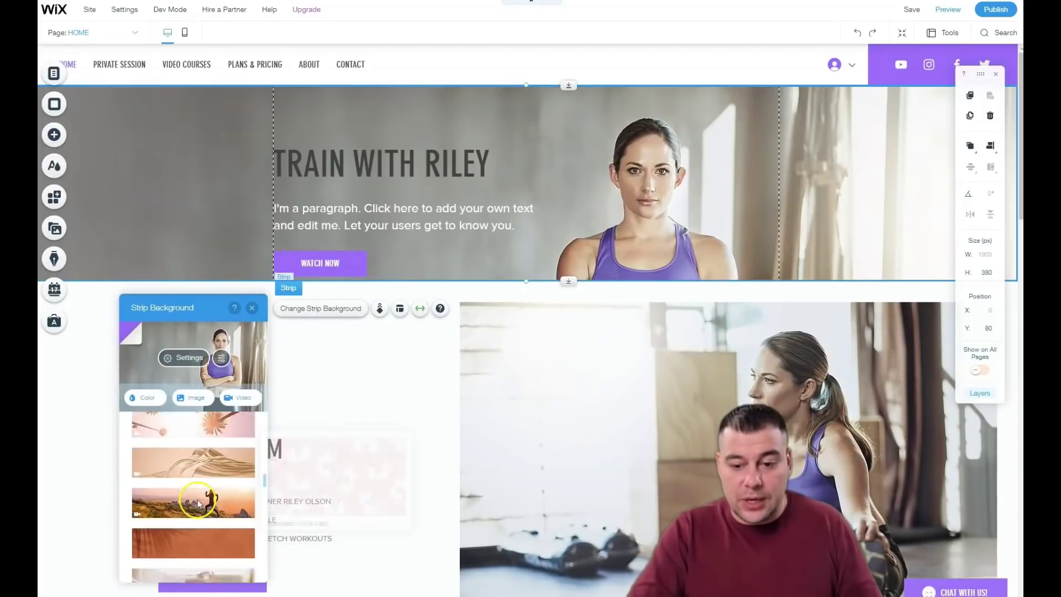
click(193, 403)
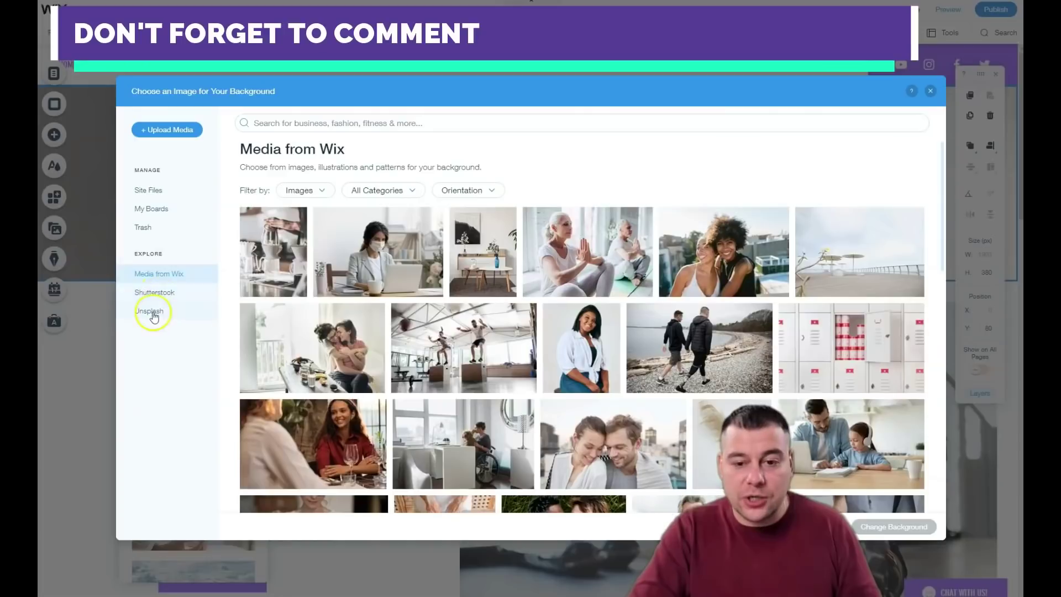
Step: Filter the Wix image library by the Abstract category and look through the available background images
click(345, 122)
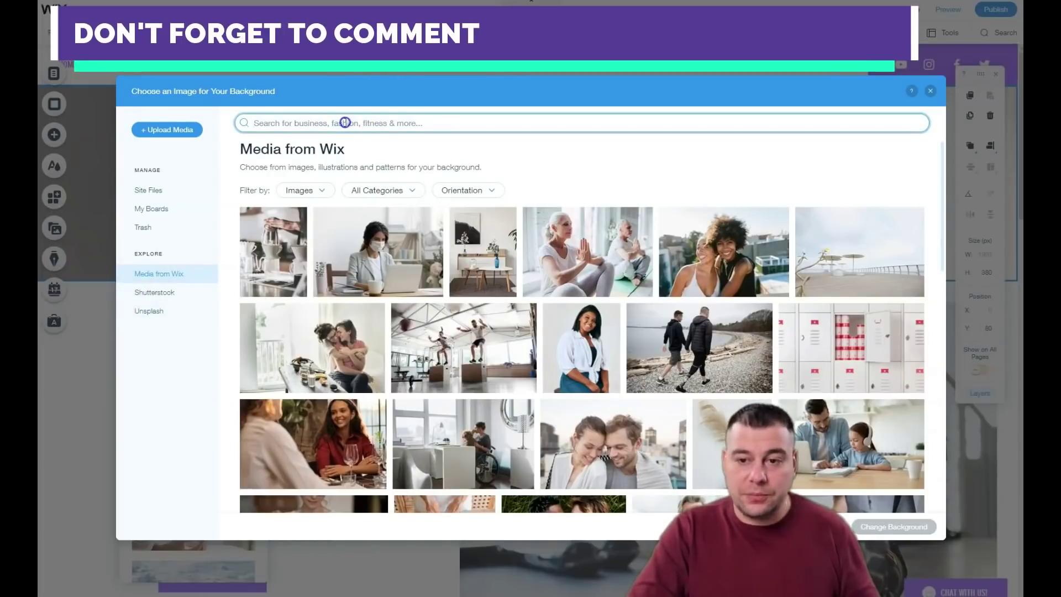
click(320, 190)
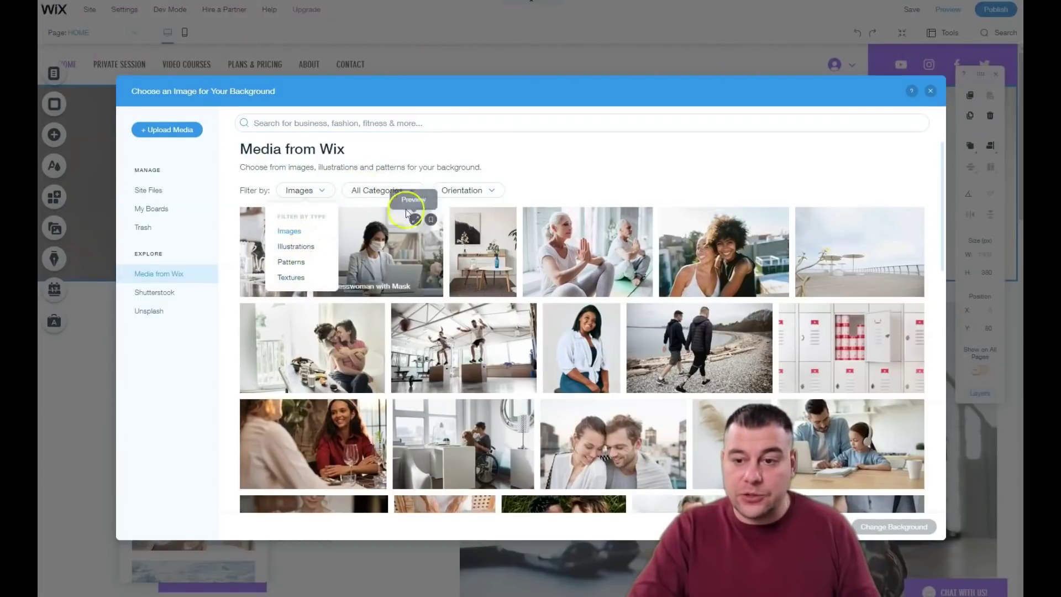
click(411, 192)
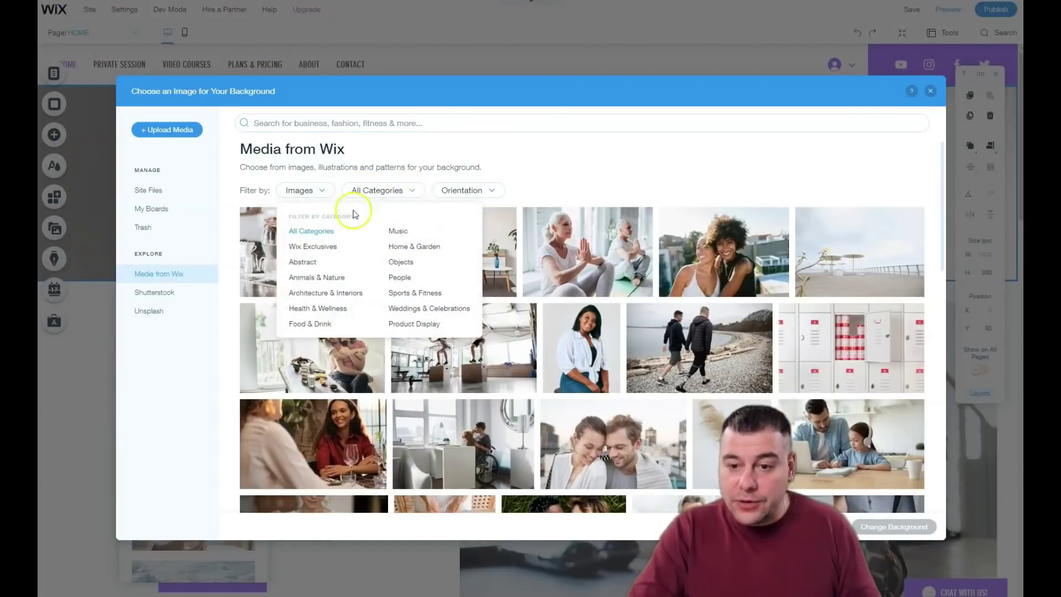
click(302, 262)
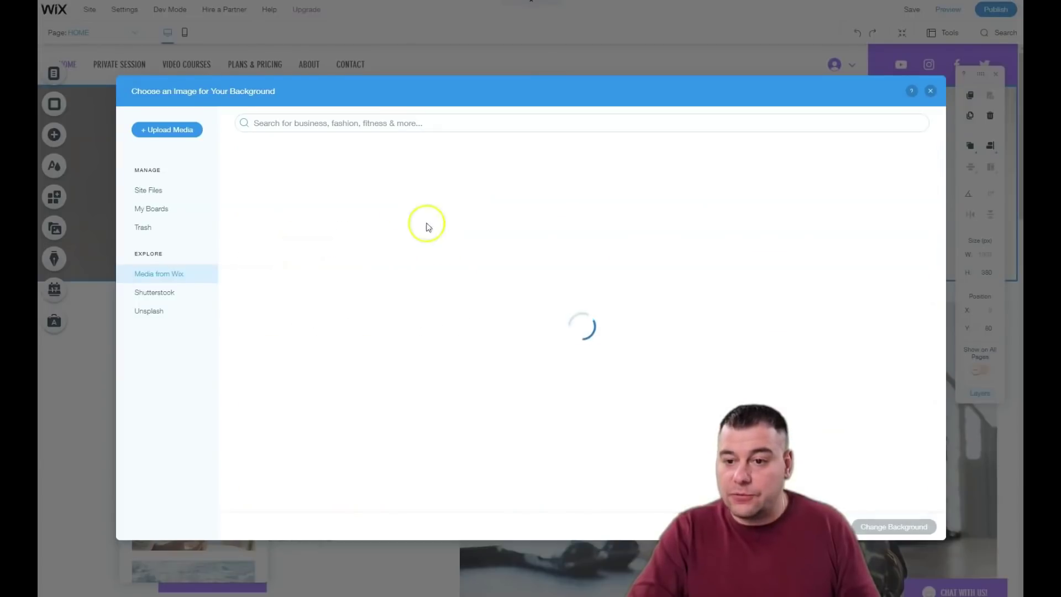
scroll(551, 291, down, 3)
scroll(415, 171, up, 5)
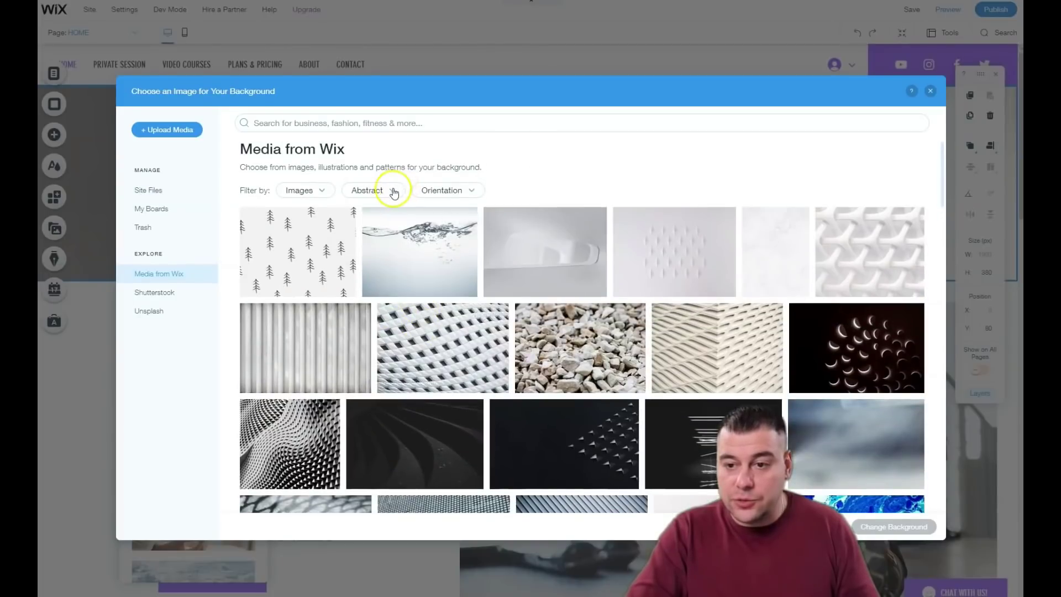
Step: Use the Woman in Sportswear image from the Sports & Fitness category as the hero strip background and increase the strip's height to about 652 px
click(393, 191)
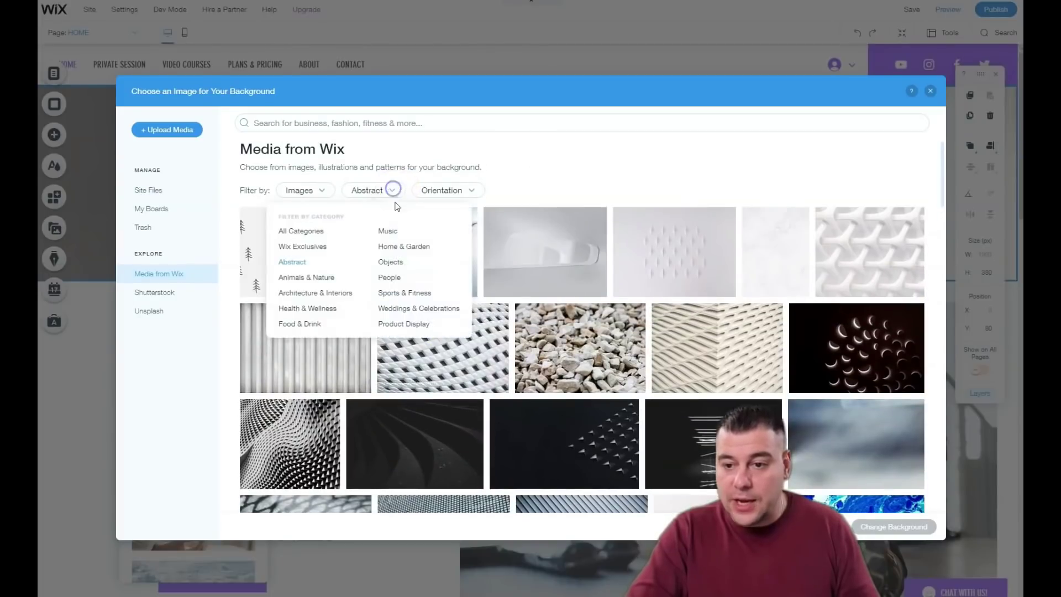
click(397, 294)
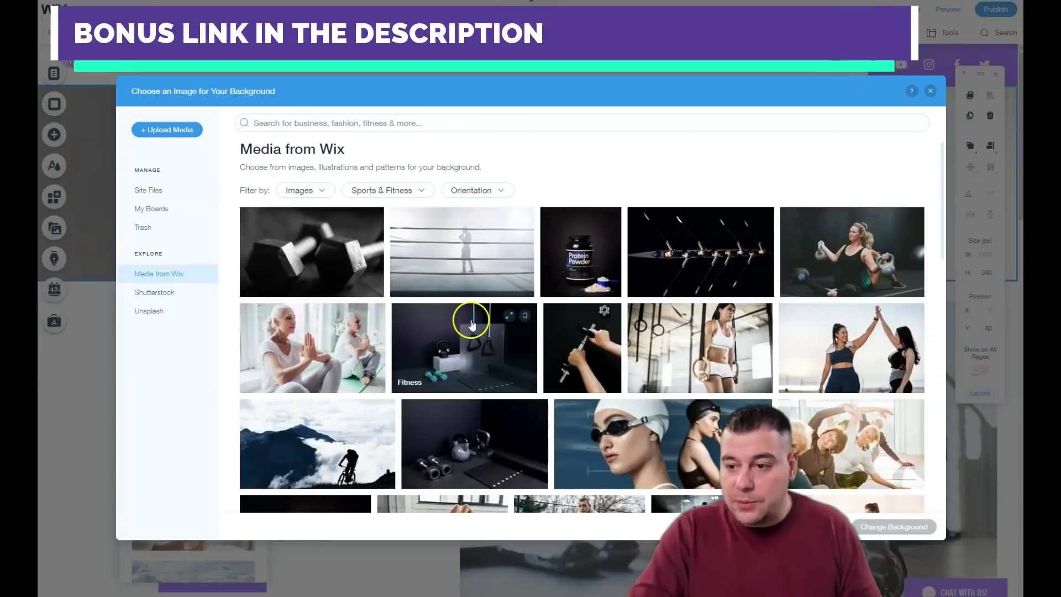
scroll(472, 324, down, 2)
scroll(469, 259, up, 2)
scroll(490, 308, down, 4)
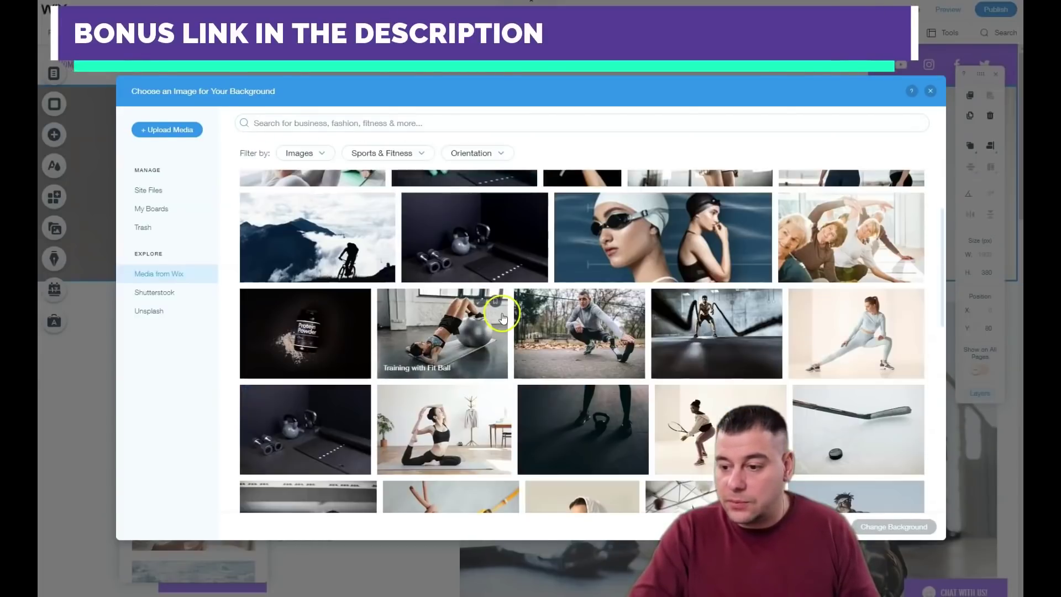
scroll(503, 317, down, 1)
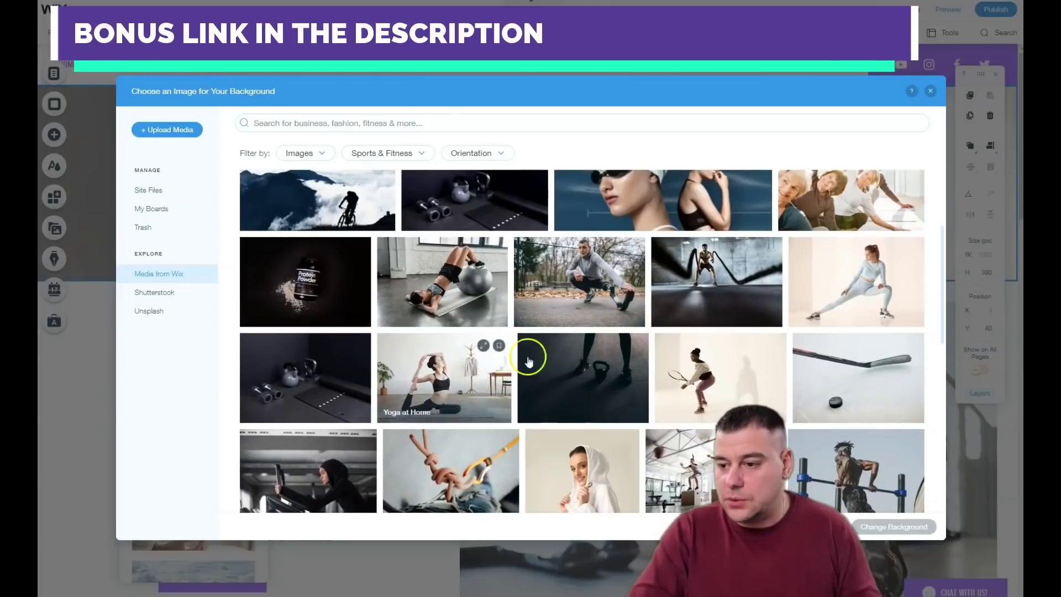
scroll(598, 285, down, 3)
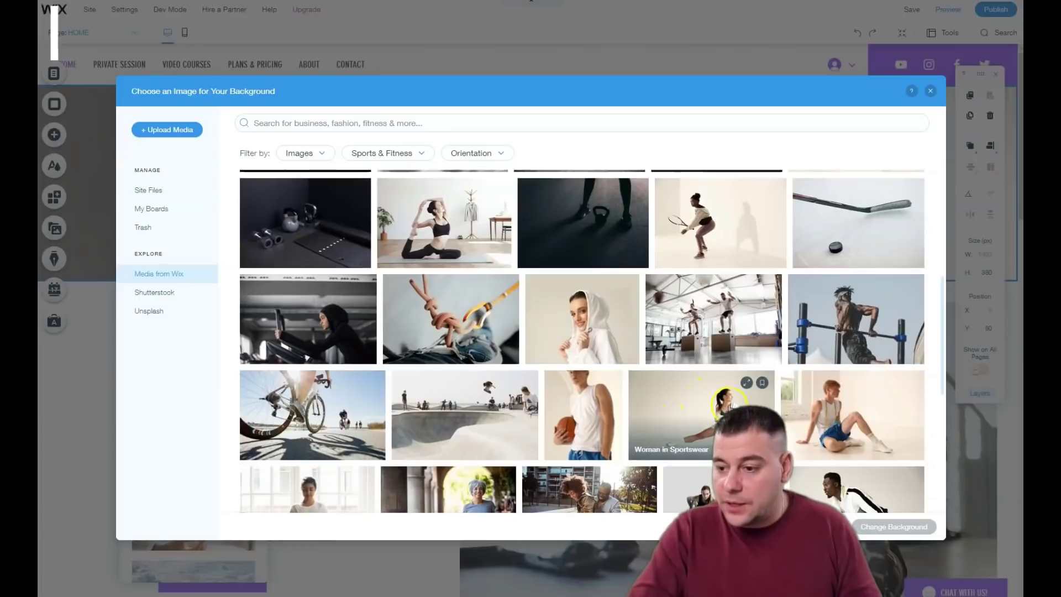
click(724, 408)
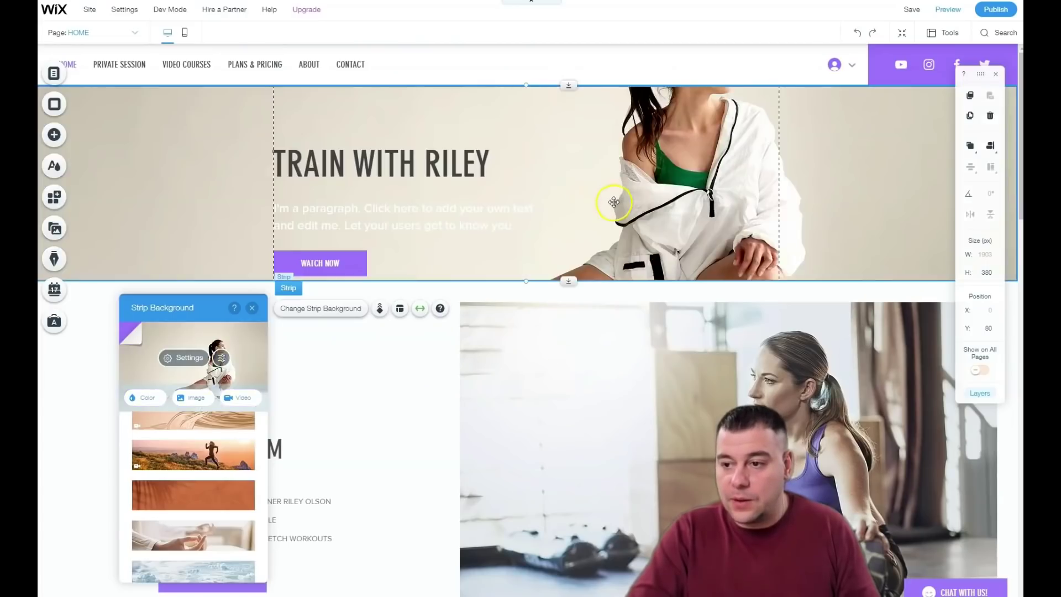
drag(561, 355, 581, 422)
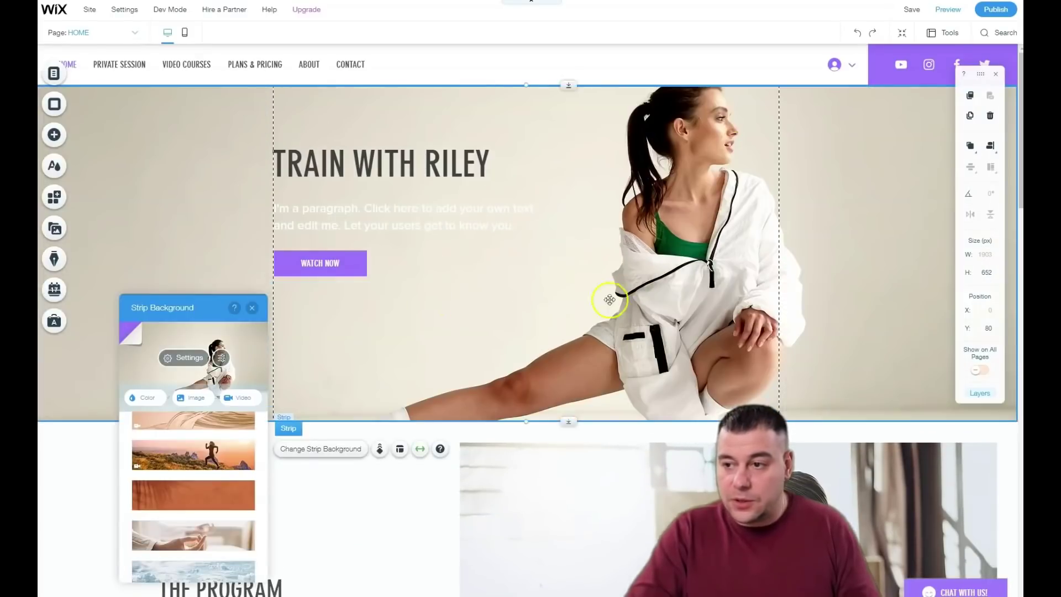
Step: Change the hero paragraph's text colour to purple #9966FF and close its text settings
double_click(409, 210)
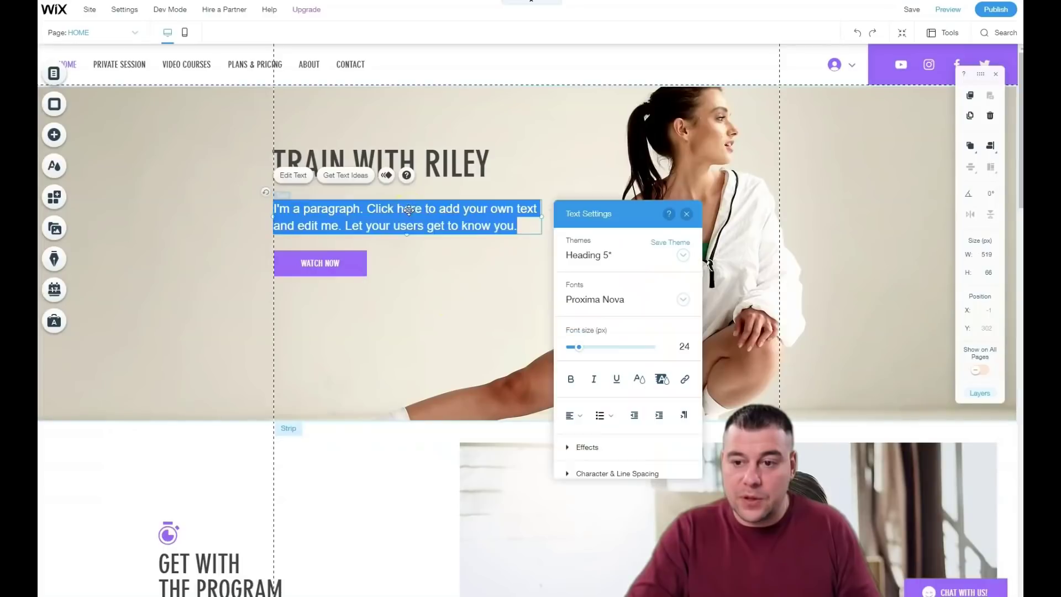
click(637, 382)
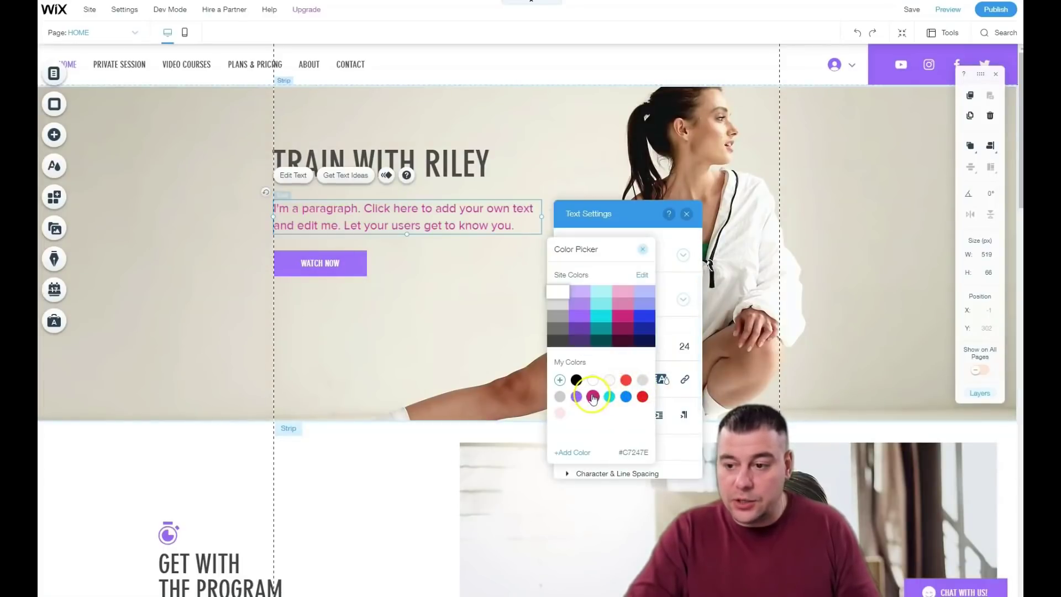
click(578, 398)
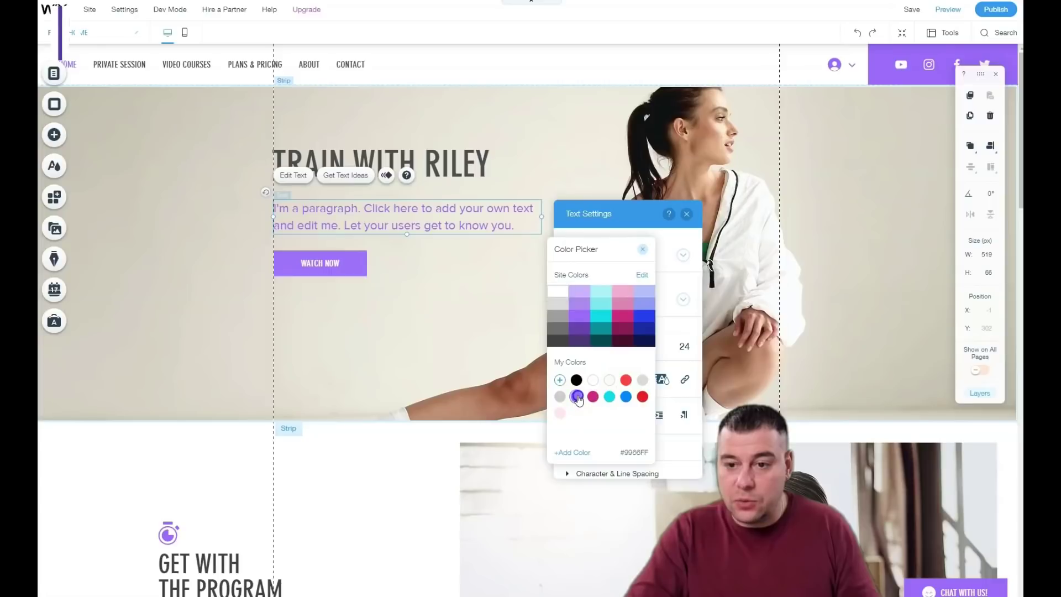
click(436, 315)
click(277, 348)
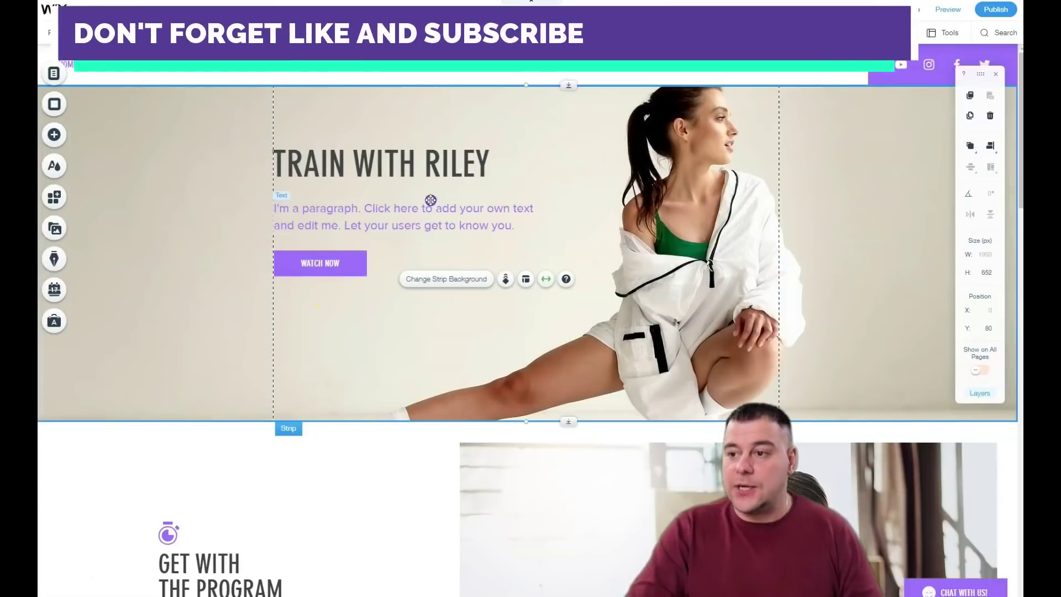
Step: Move the Train With Riley heading to about X 220, Y 148 and shift the paragraph below it slightly upward
drag(395, 162, 503, 138)
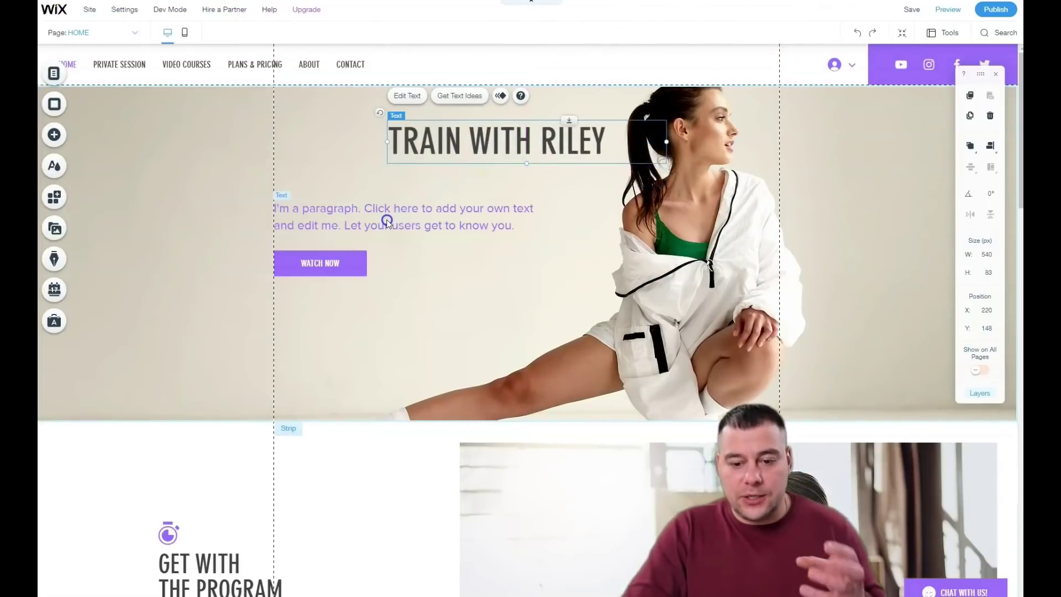
drag(387, 221, 404, 202)
Step: Enlarge the Watch Now button to about 211 by 59 px and place it below the paragraph at about X 136, Y 459
drag(308, 266, 438, 314)
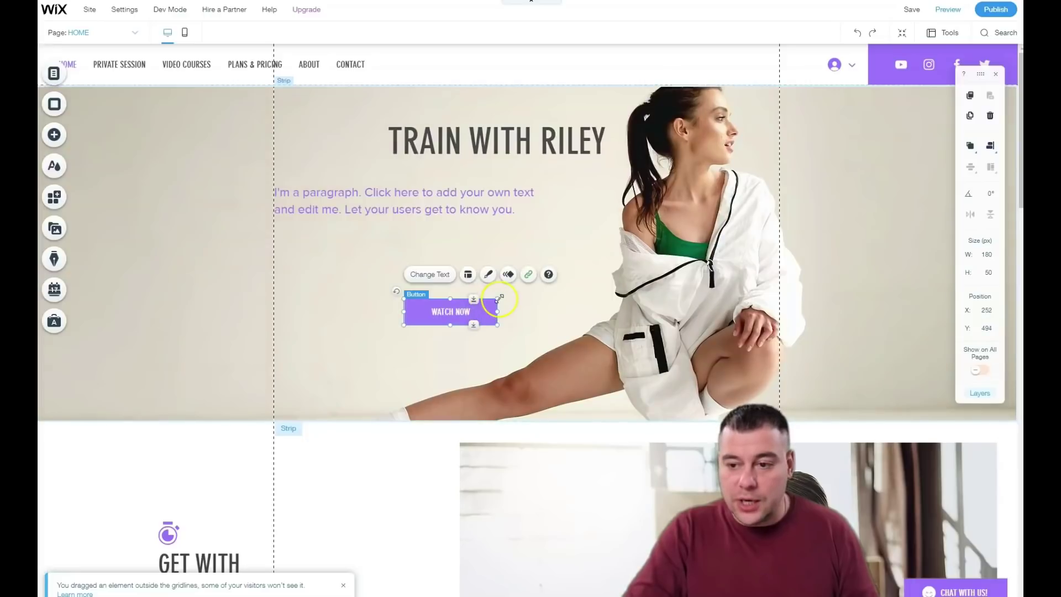
drag(497, 299, 405, 310)
click(438, 308)
drag(529, 327, 405, 305)
click(386, 291)
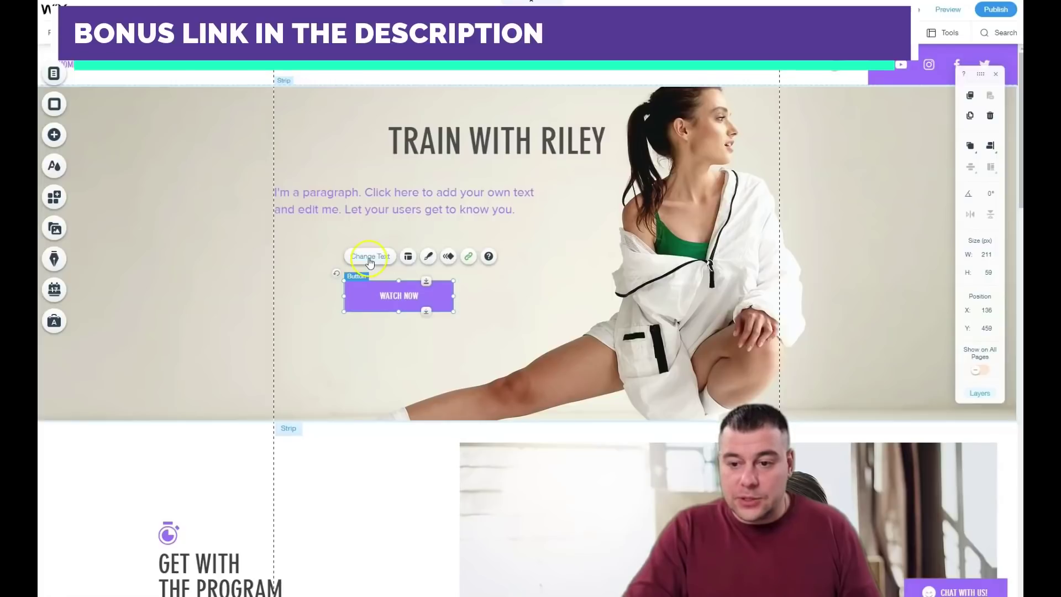
Step: Check the Watch Now button's text and link settings, and give the button the Expand-In animation
click(370, 257)
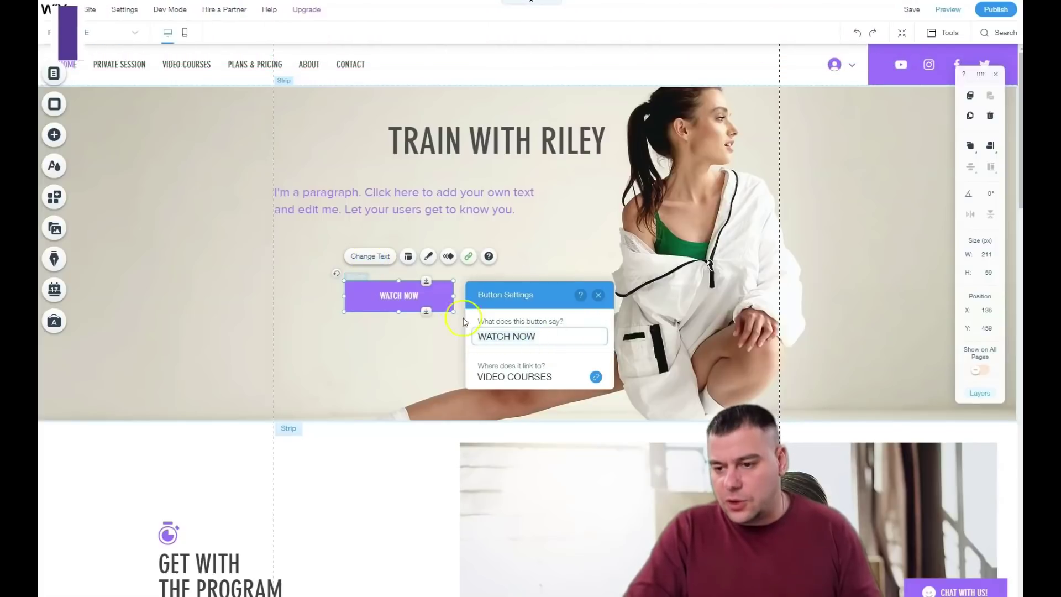
click(599, 296)
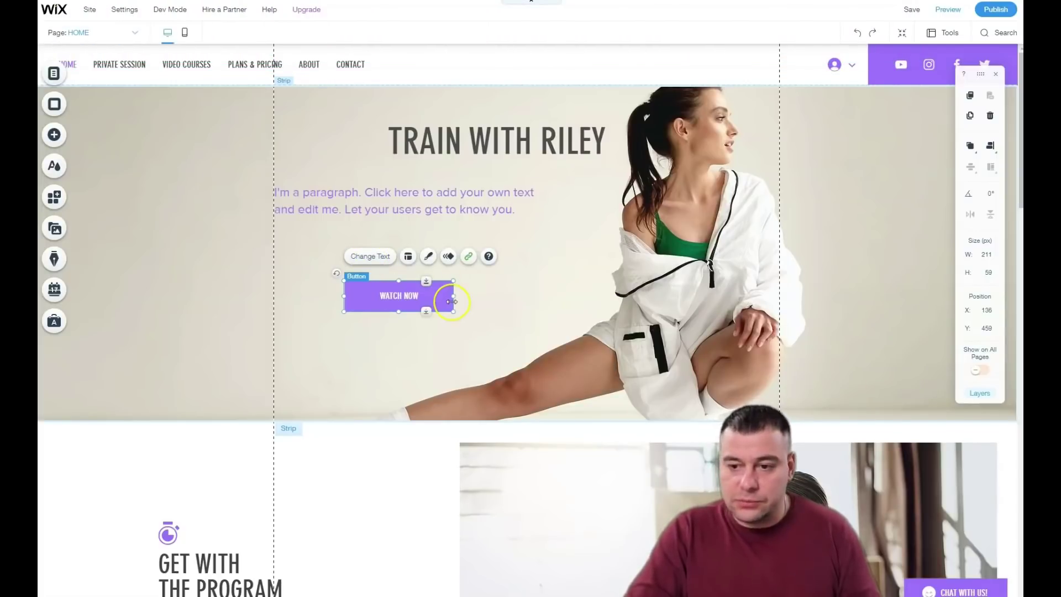
click(451, 258)
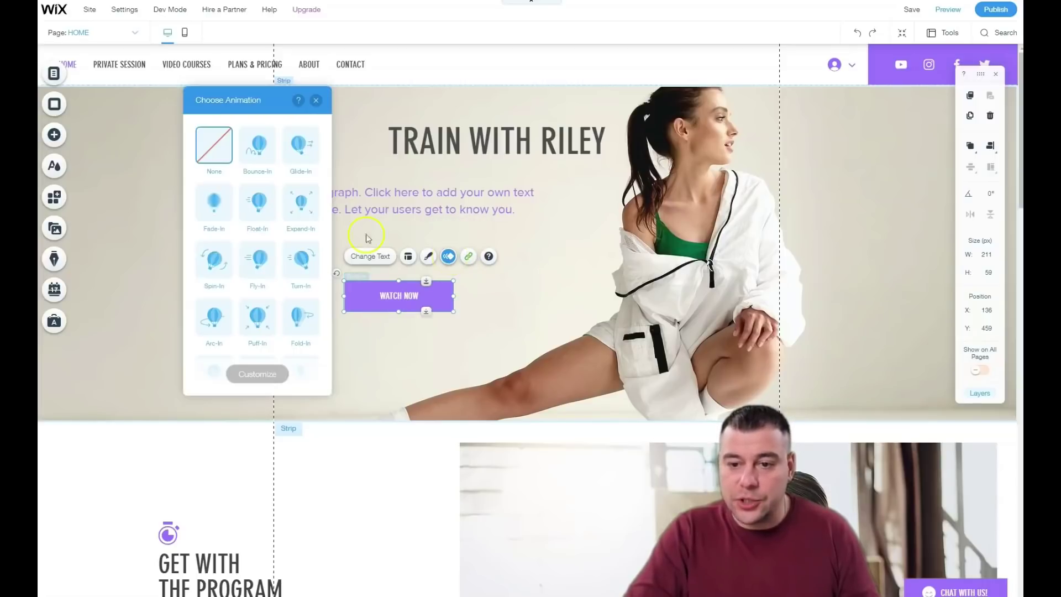
click(257, 200)
click(297, 201)
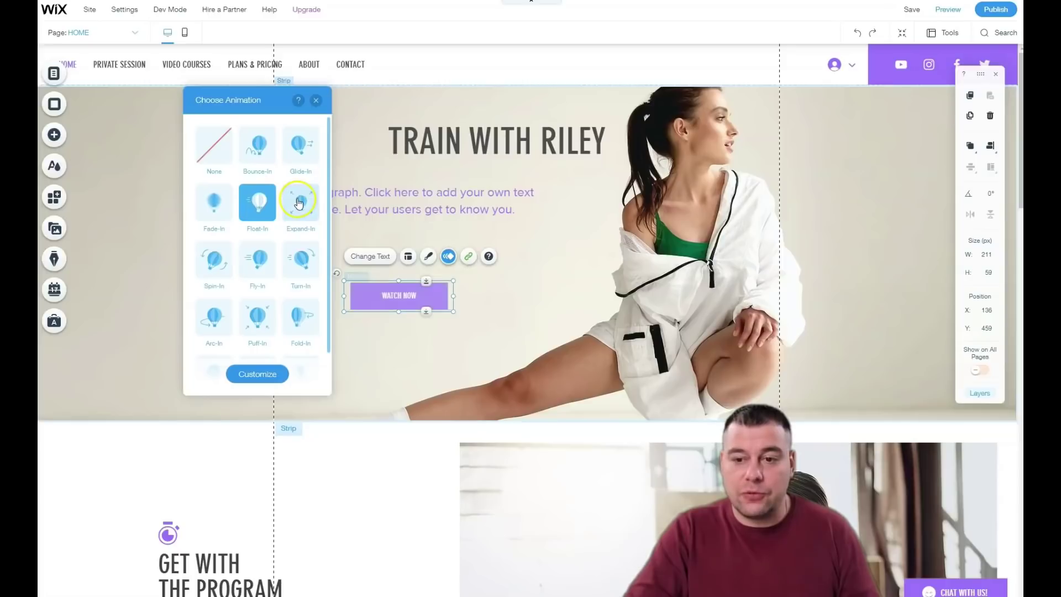
click(382, 275)
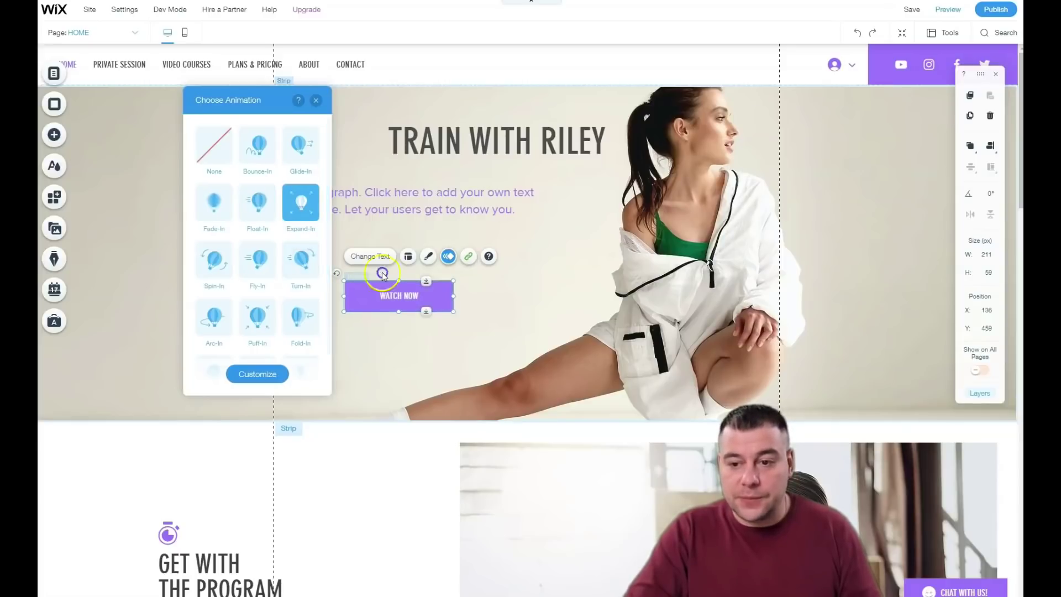
Step: Customise the Watch Now button's design by lowering its background fill opacity to 24%
click(427, 258)
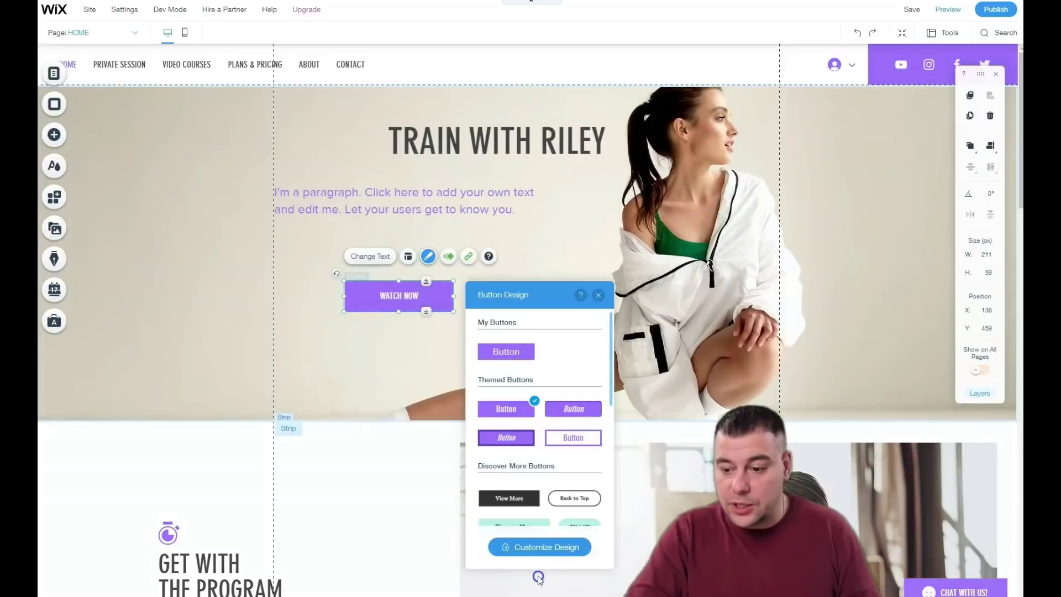
click(536, 547)
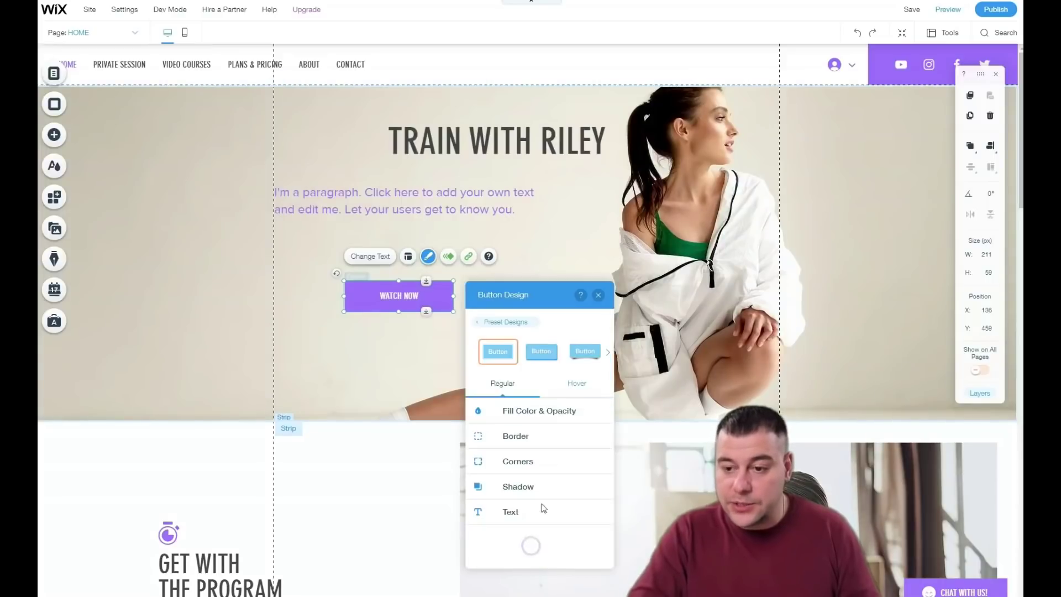
click(523, 414)
drag(546, 455, 514, 452)
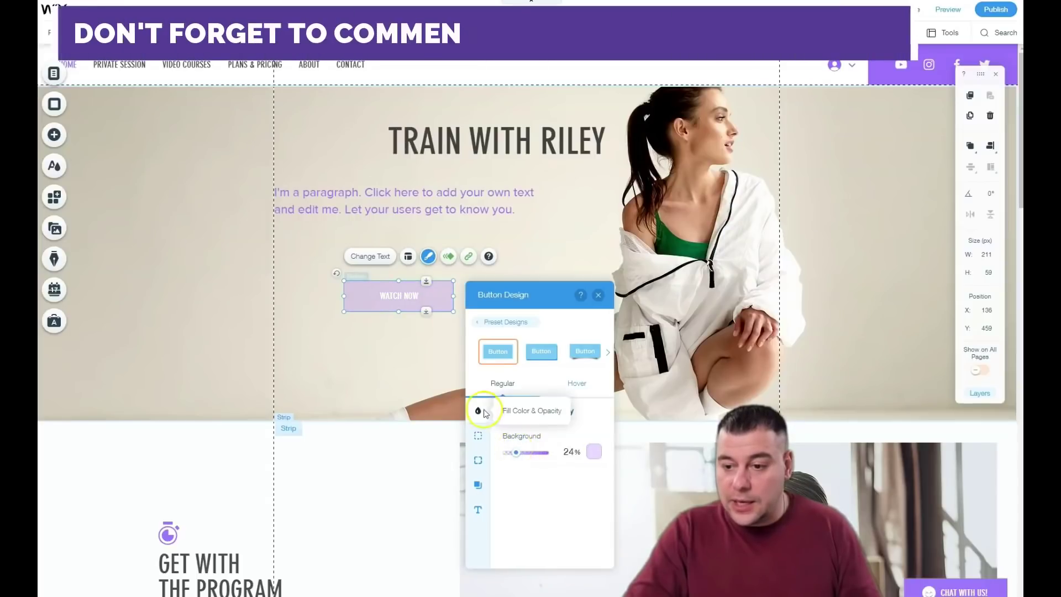
Step: Set the Watch Now button's text colour to purple #9966FF, trying black along the way
click(478, 508)
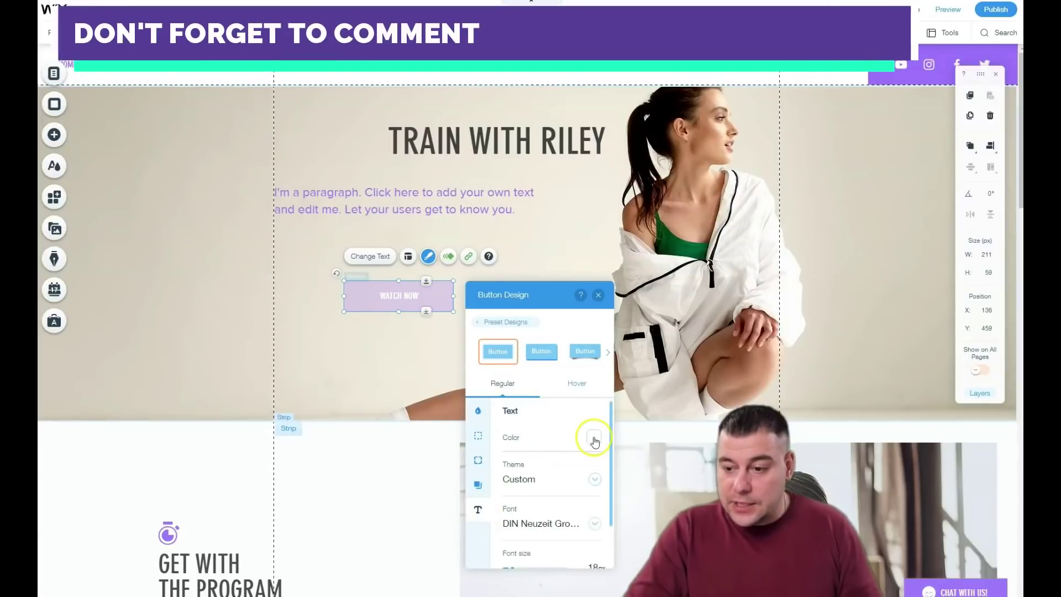
click(588, 440)
click(493, 398)
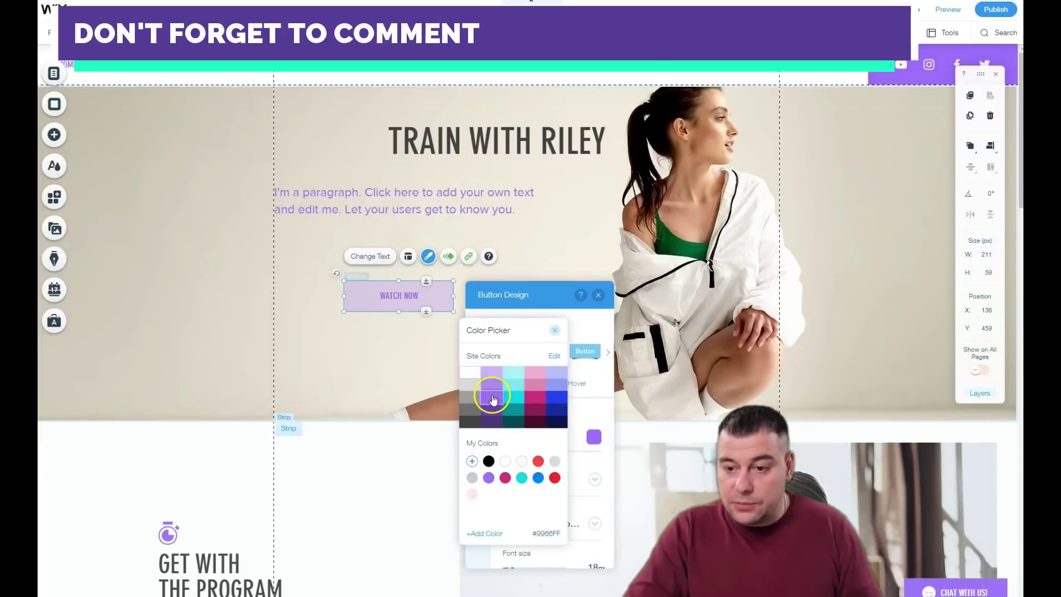
click(489, 461)
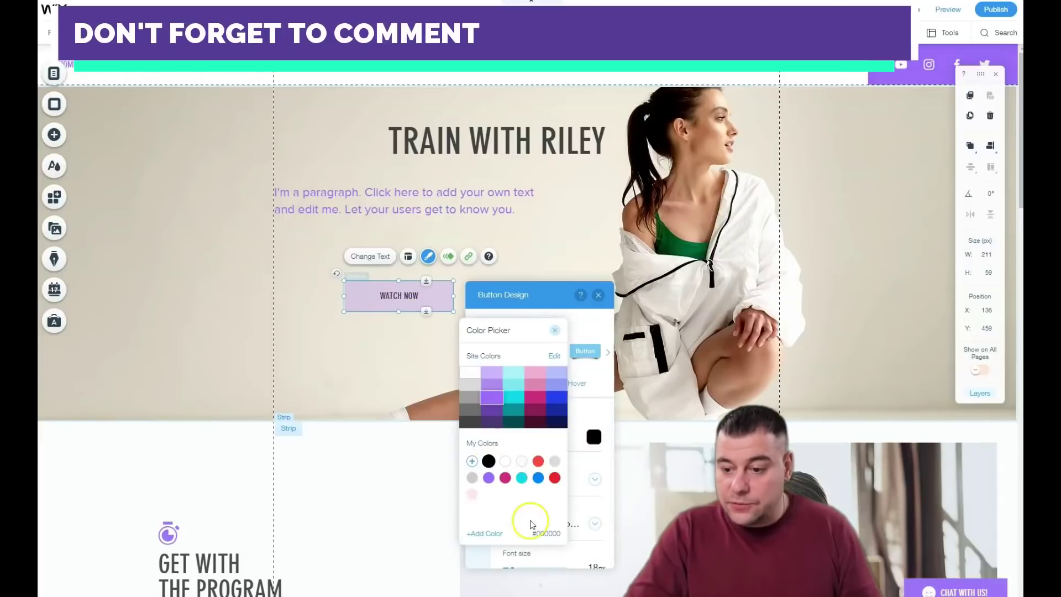
click(561, 330)
Step: Set the Watch Now button's font to Damion at 41 px and close the button design settings
scroll(511, 489, down, 1)
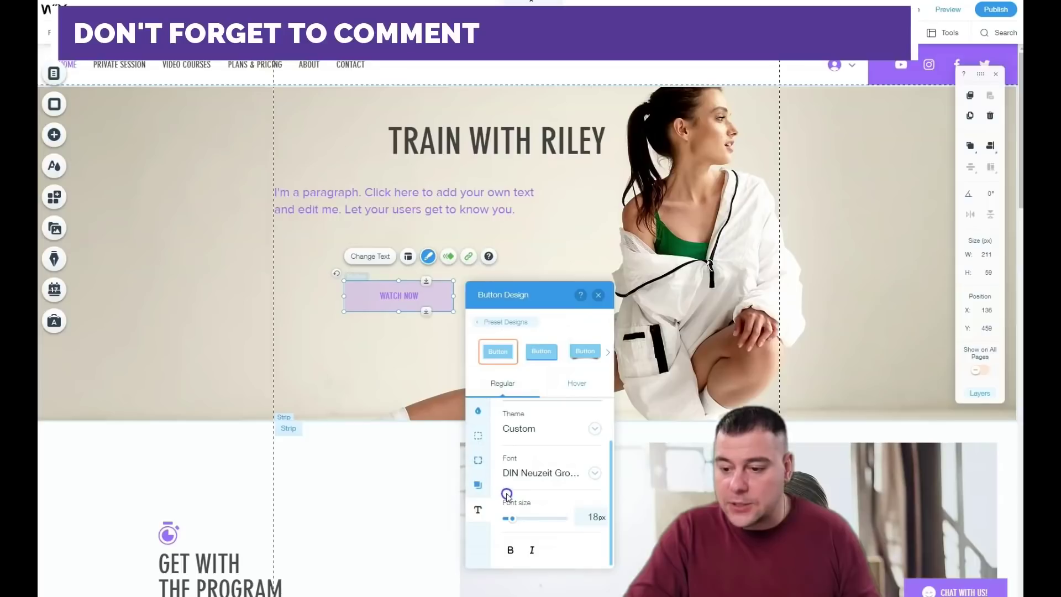
click(596, 473)
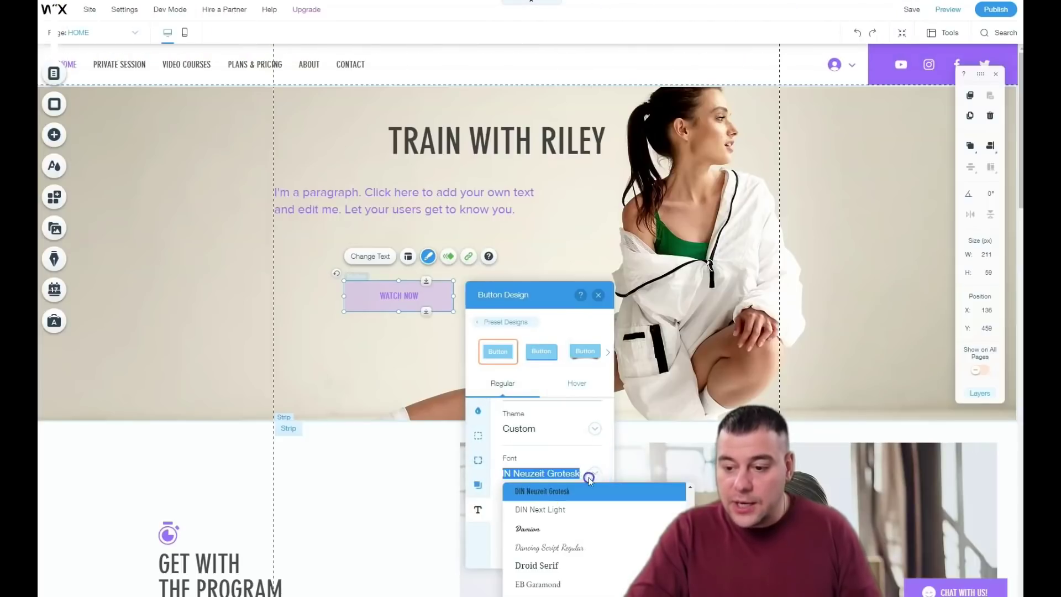
click(528, 529)
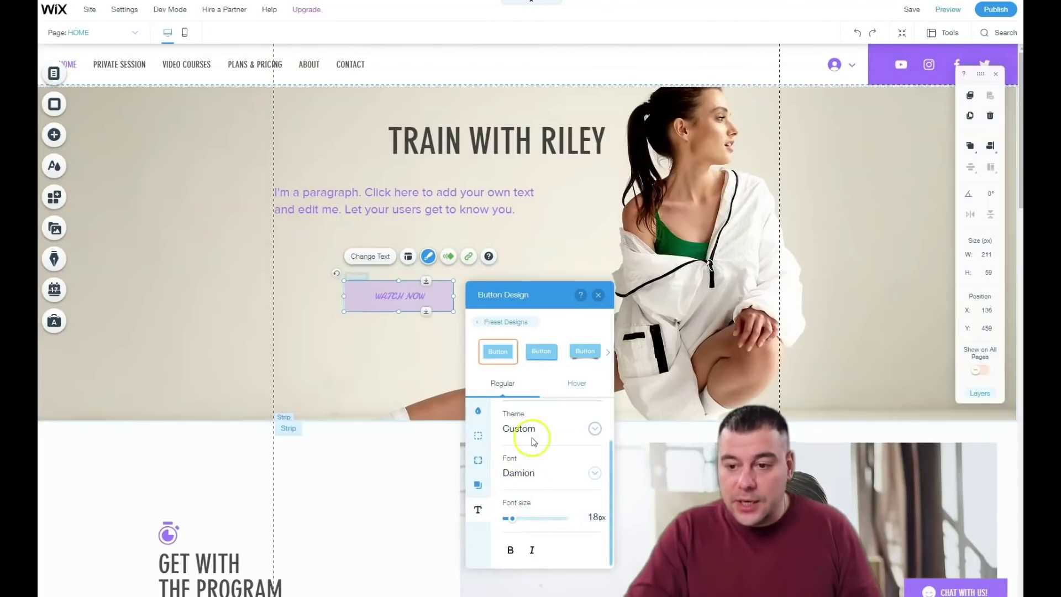
drag(524, 523, 519, 523)
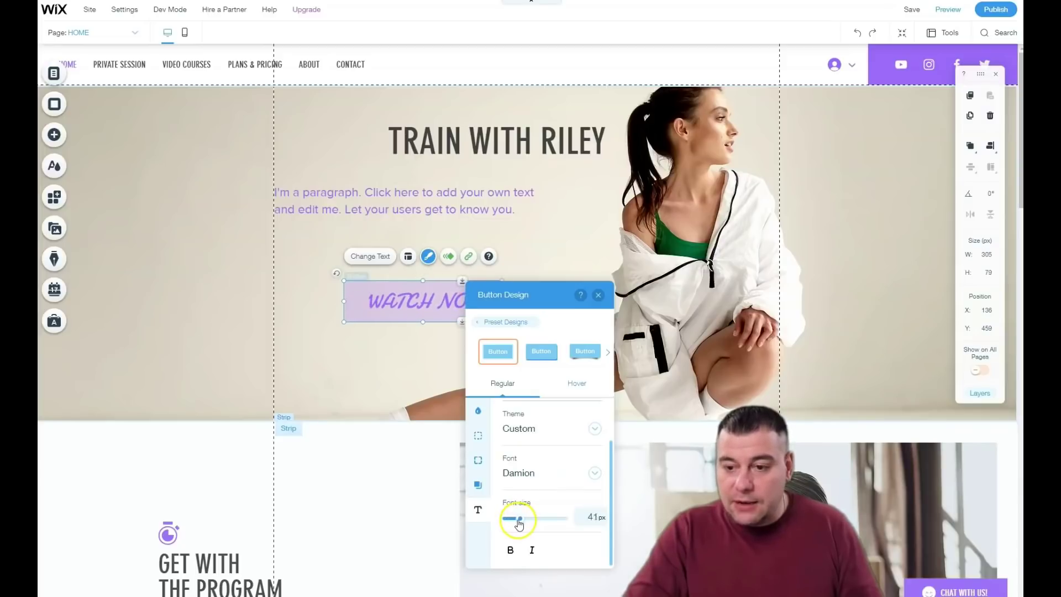
click(598, 296)
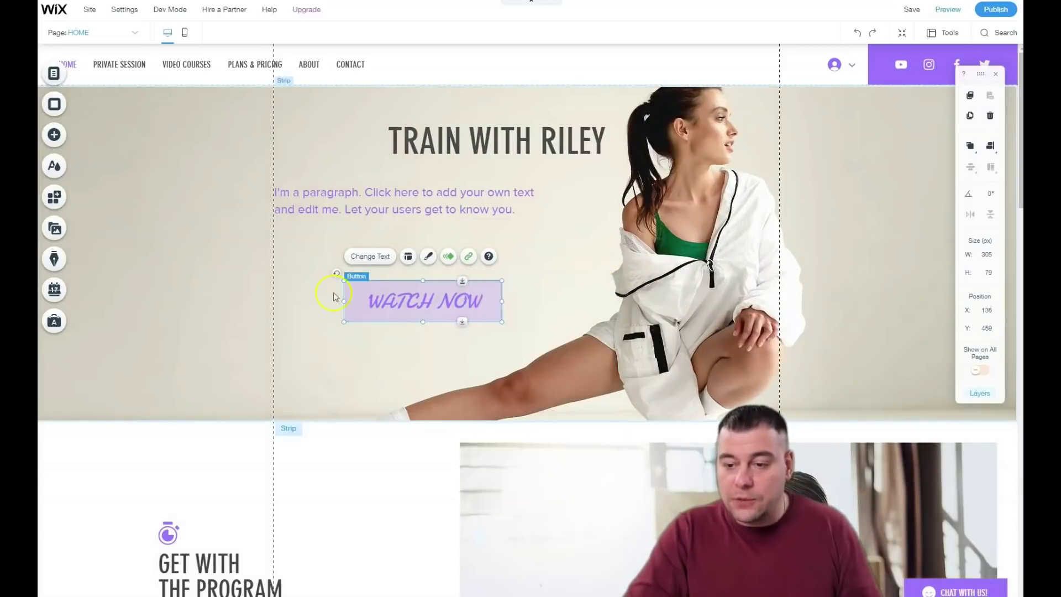
Step: Examine the Email option in the Watch Now button's link settings and close them without changing the link
click(470, 258)
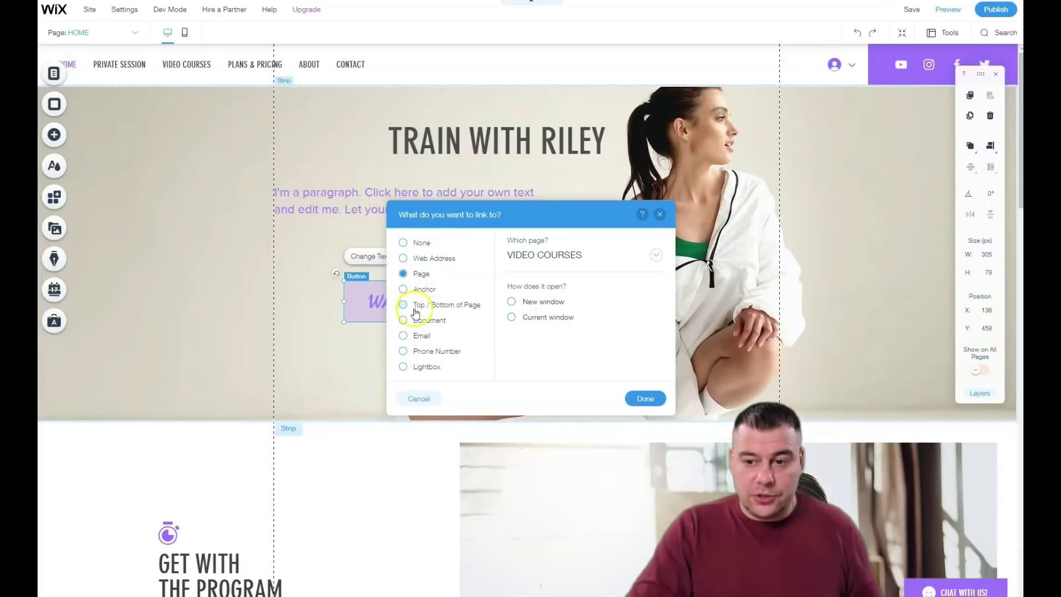
click(405, 335)
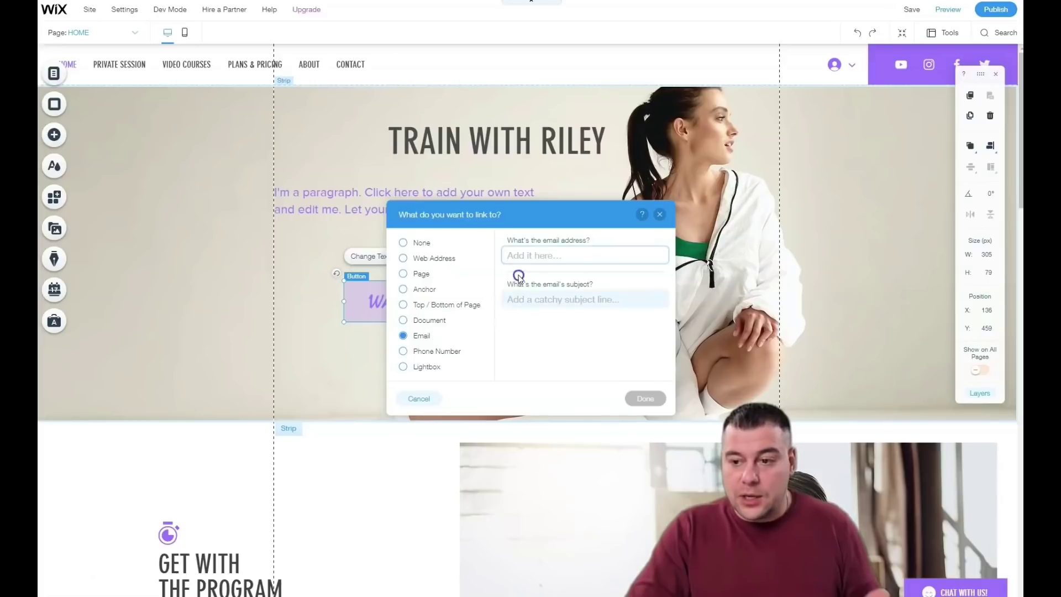
click(411, 336)
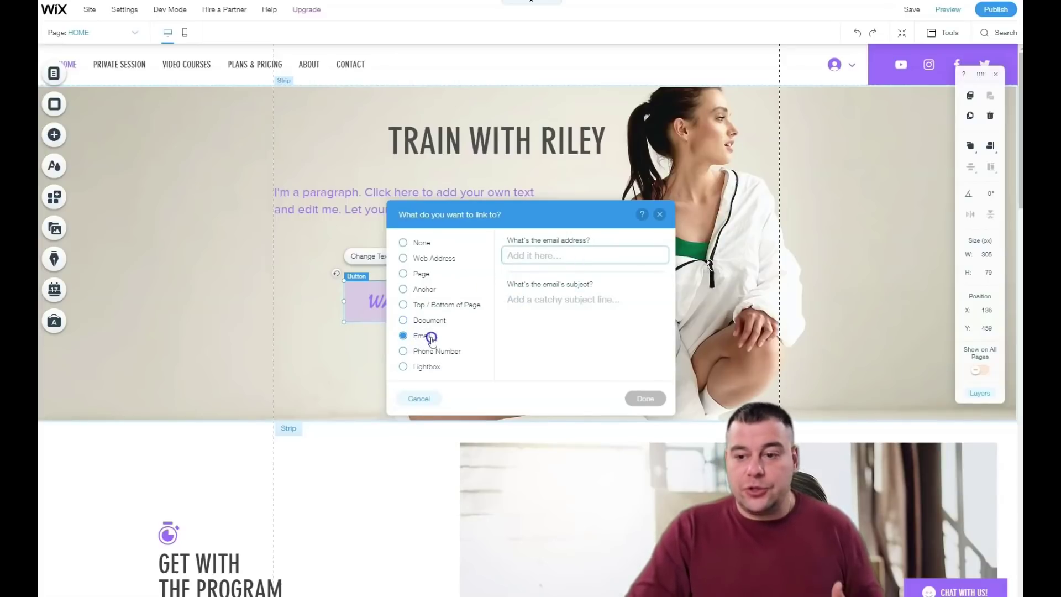
click(561, 241)
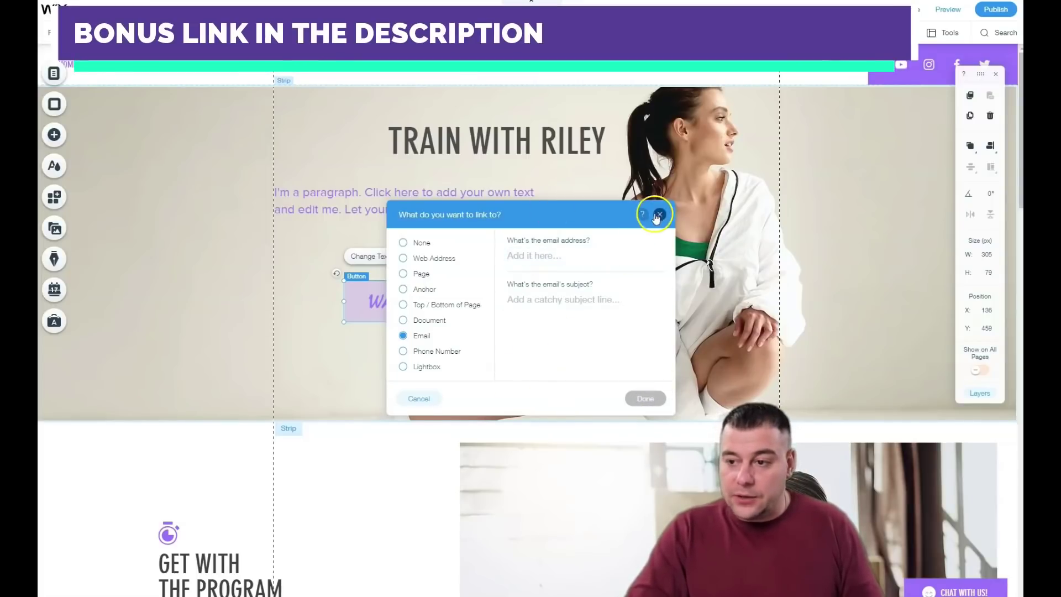
key(Escape)
Step: Inspect the two columns of the Get With The Program strip, selecting the strip, its photo column and its text column
scroll(406, 349, down, 3)
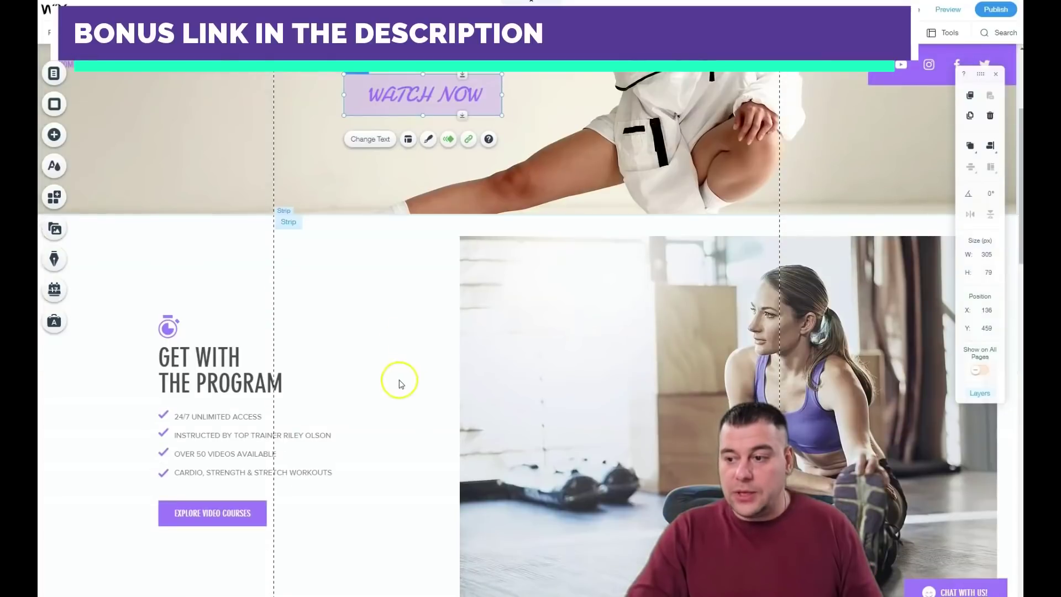
click(512, 352)
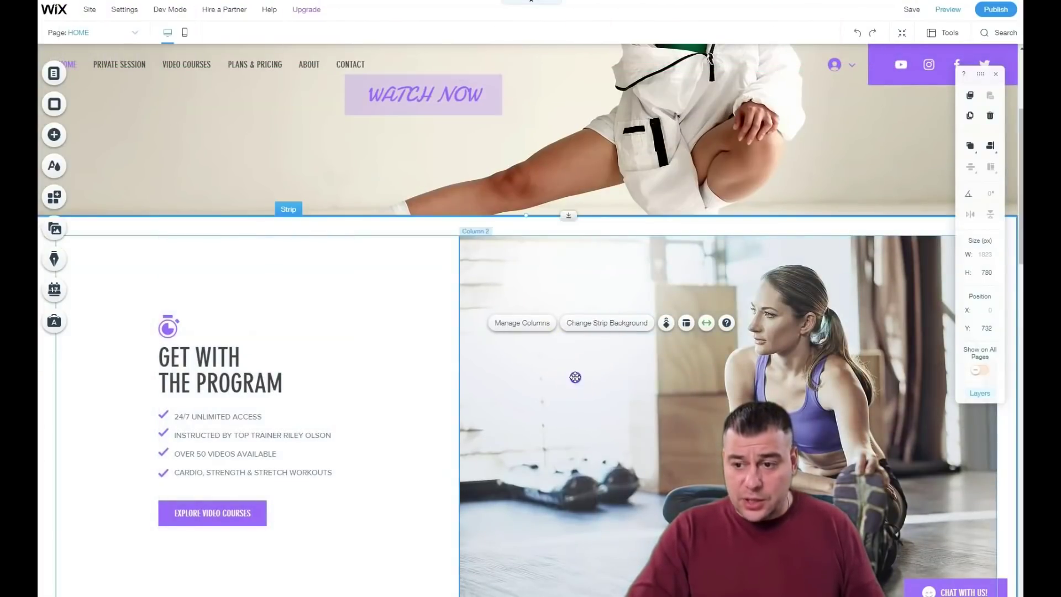
click(575, 378)
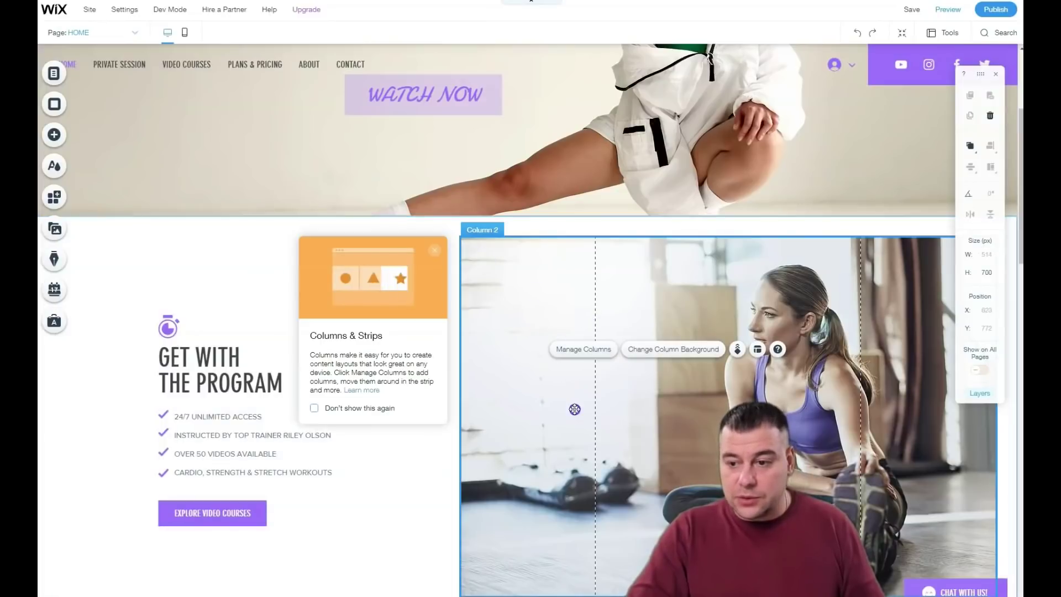
click(208, 303)
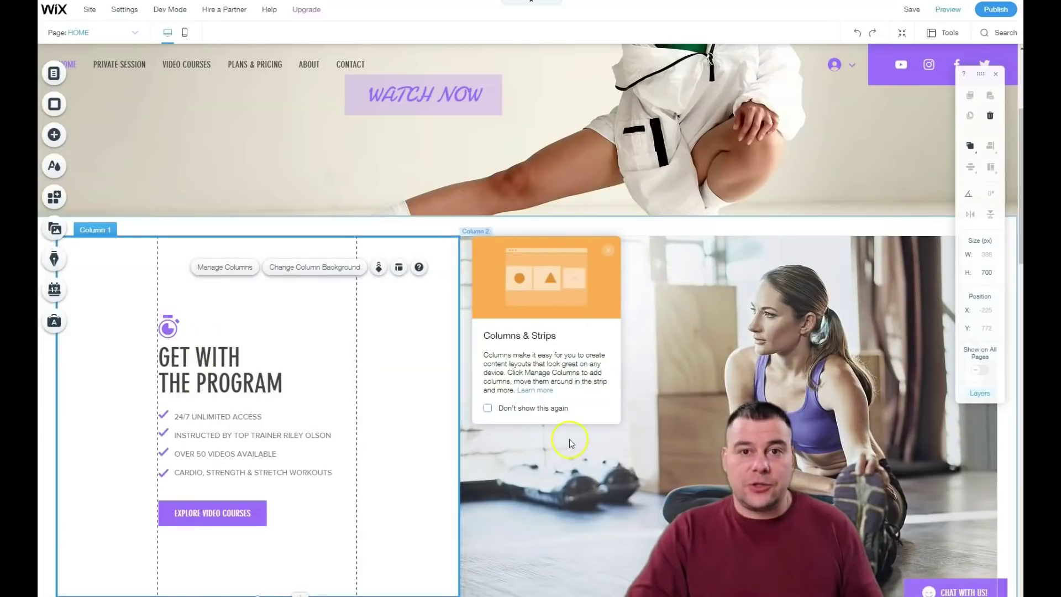
scroll(596, 451, down, 3)
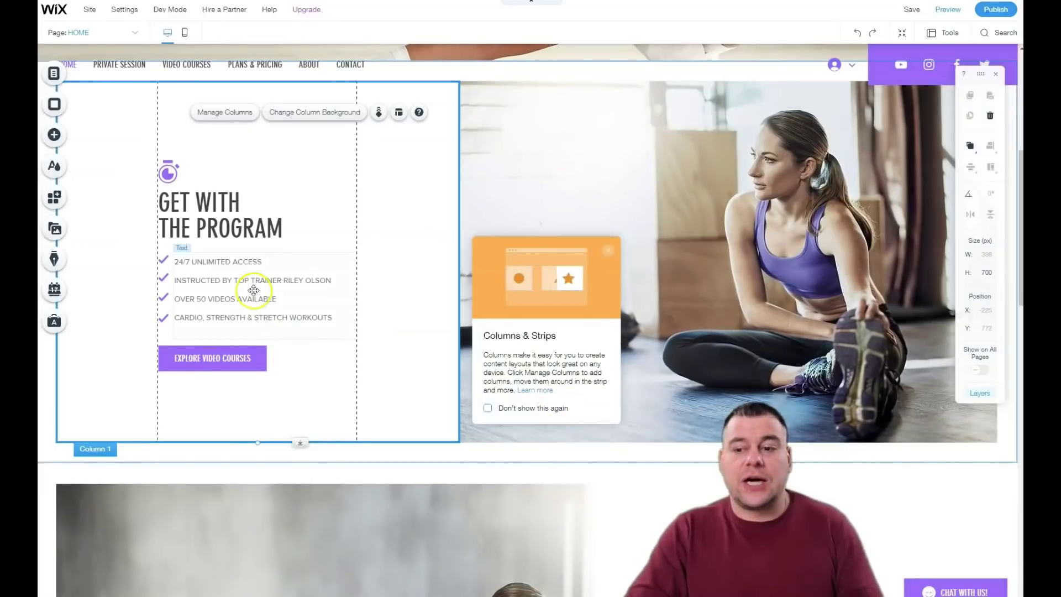
Step: Open the Wix background images for the photo column beside Get With The Program and filter them by Sports & Fitness
click(654, 338)
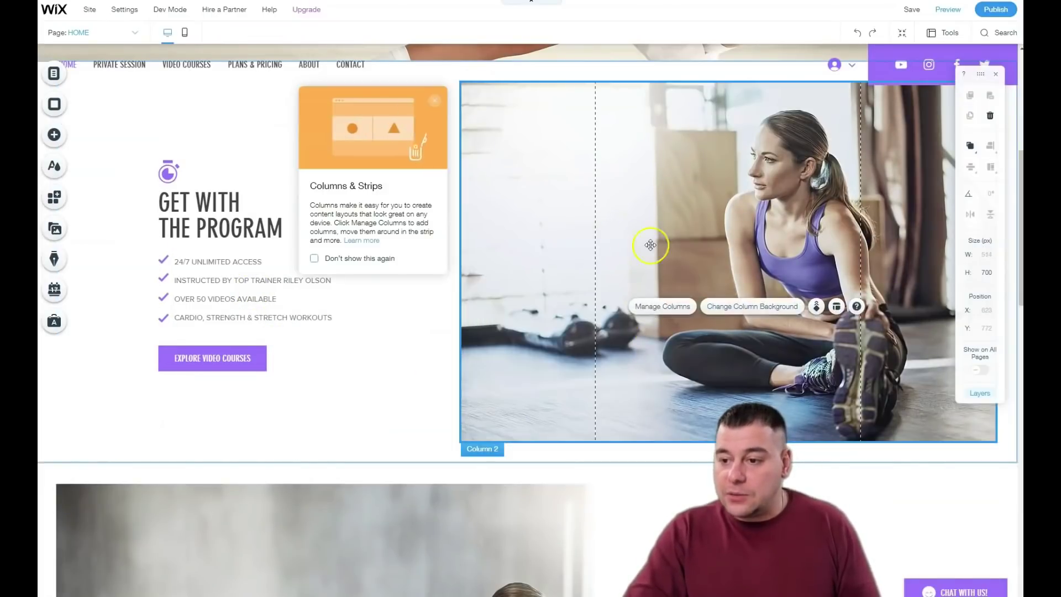
click(749, 306)
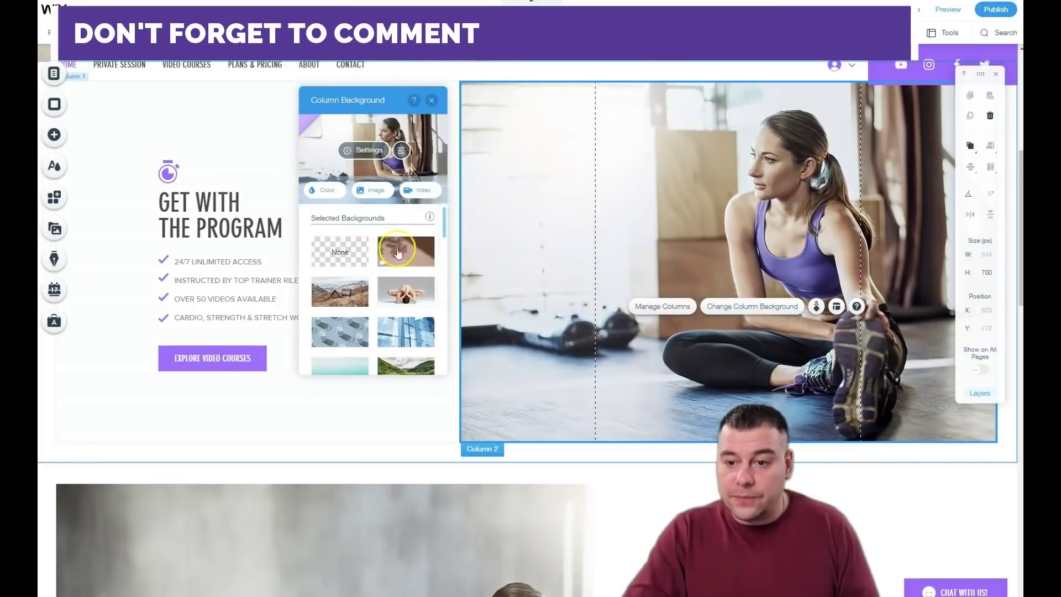
click(410, 248)
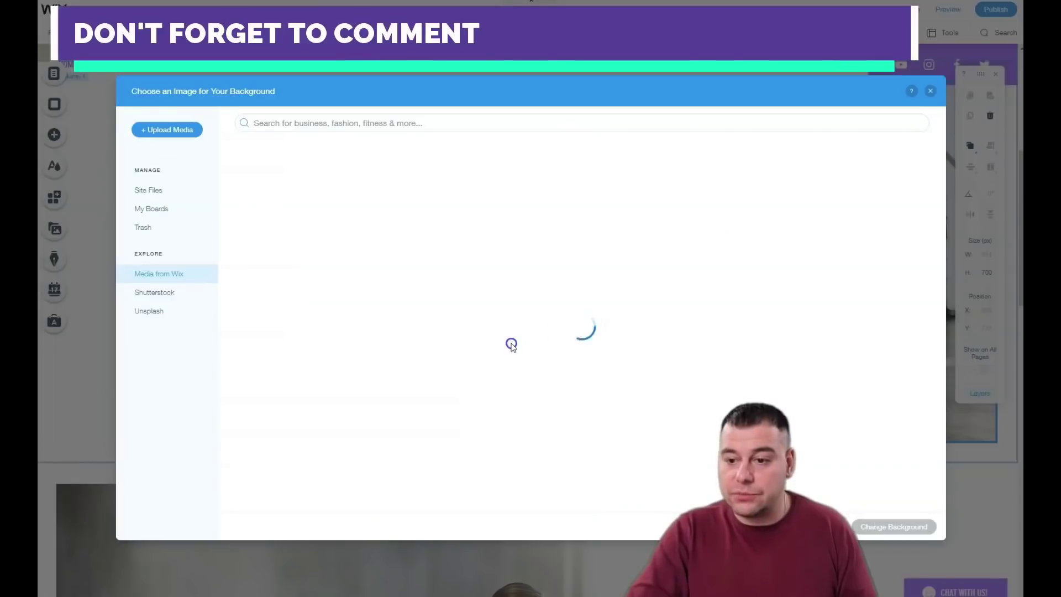
scroll(492, 267, down, 2)
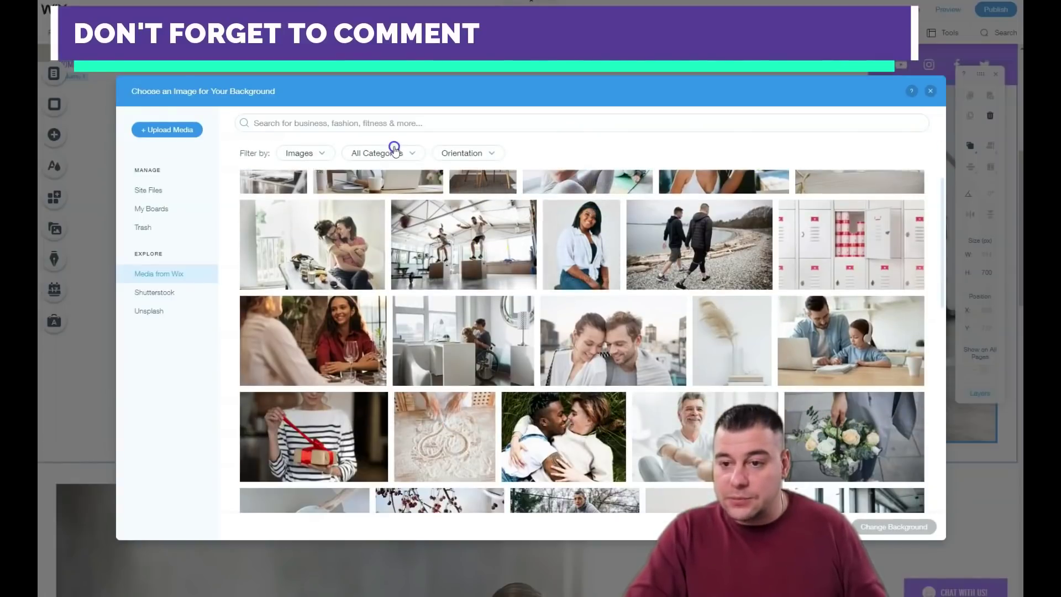
click(430, 172)
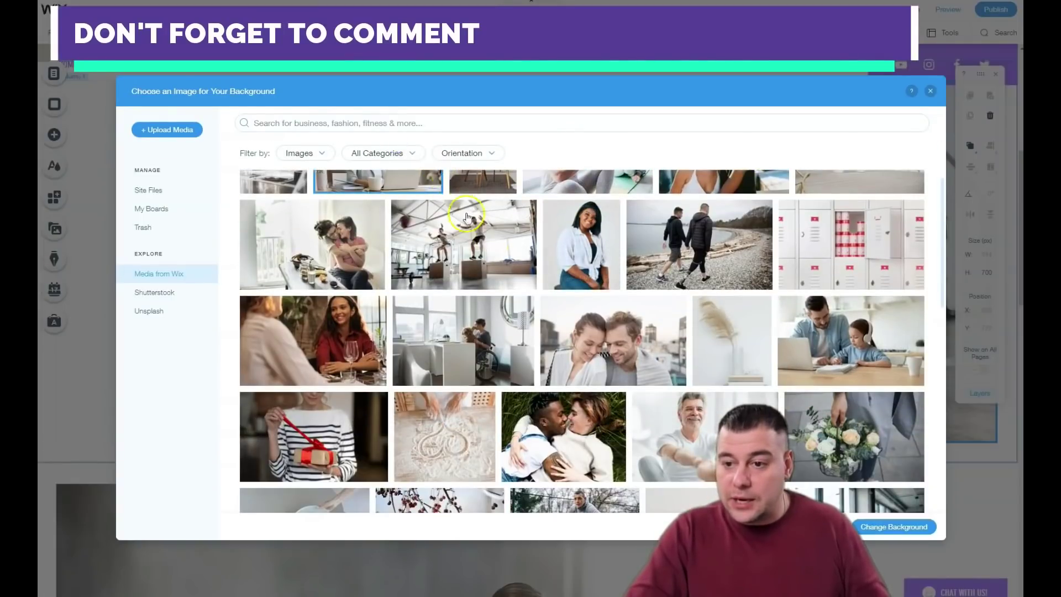
click(411, 157)
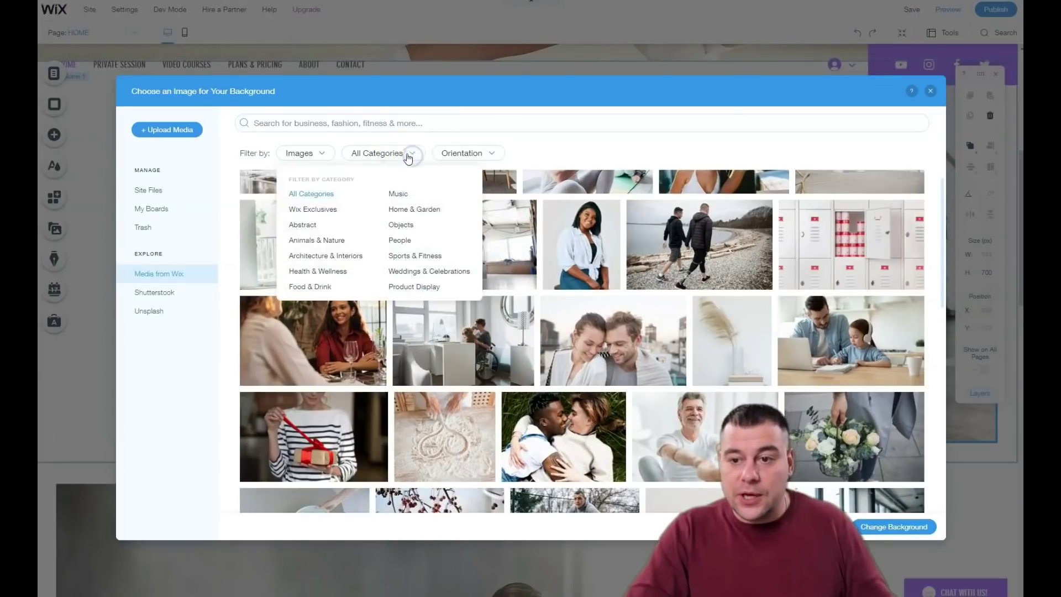
click(403, 256)
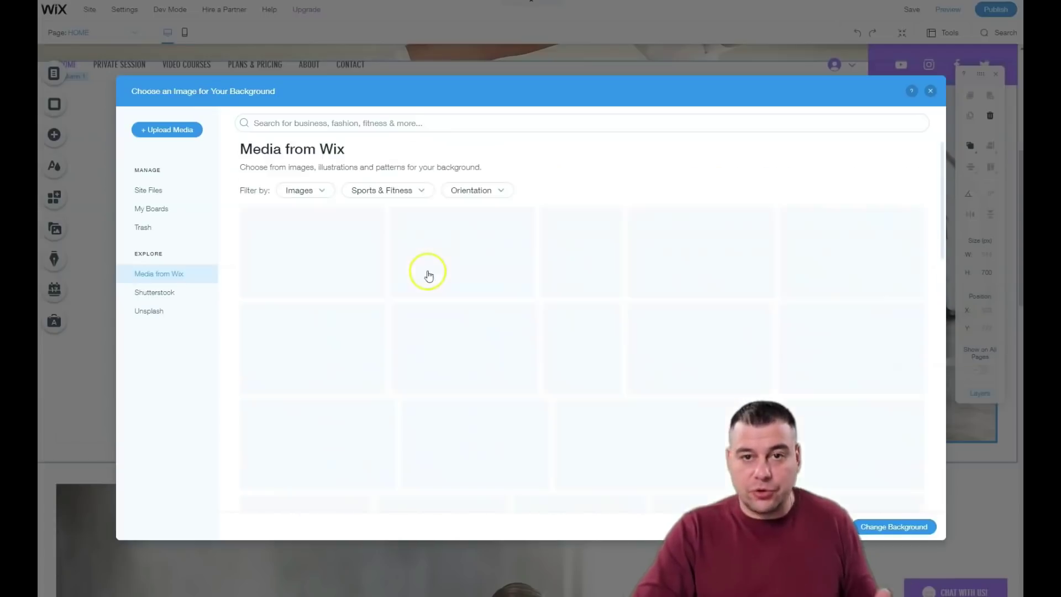
Step: Apply the Smiling Woman image as the background of the column beside Get With The Program
scroll(575, 307, down, 2)
scroll(577, 309, down, 10)
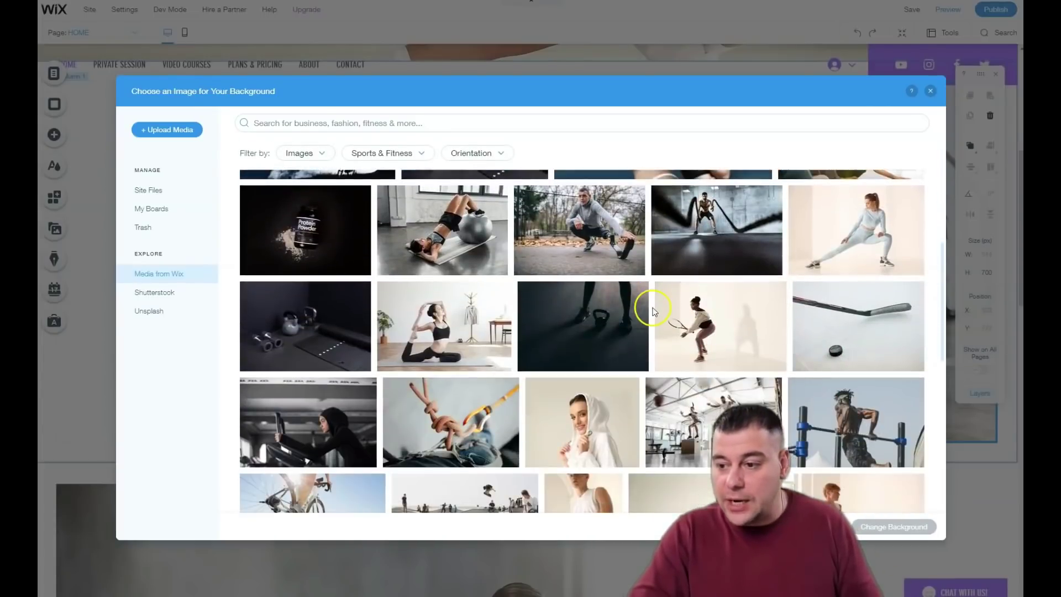
scroll(657, 307, down, 1)
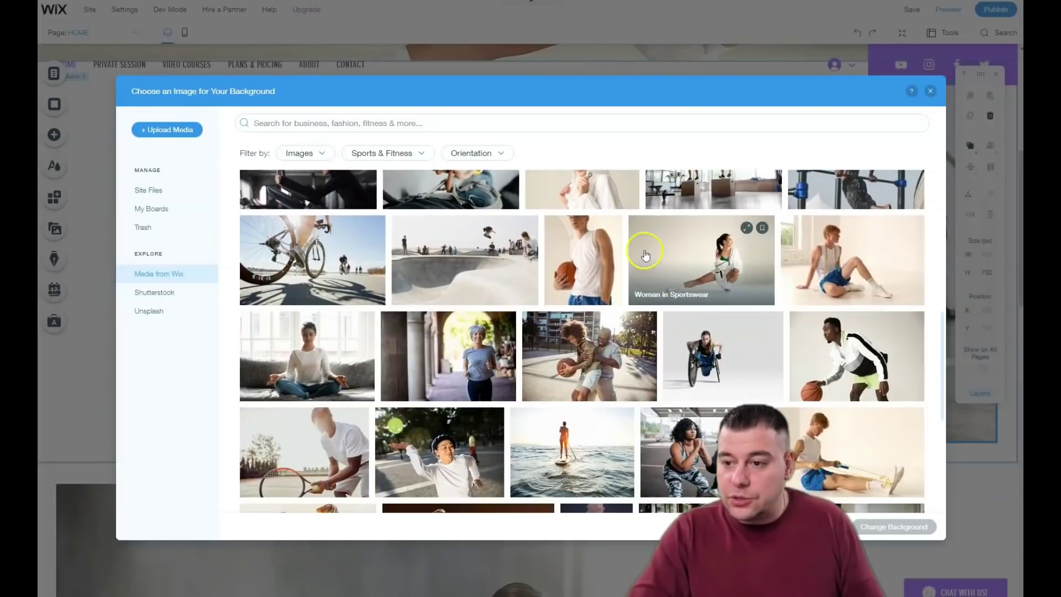
scroll(573, 200, up, 2)
click(591, 285)
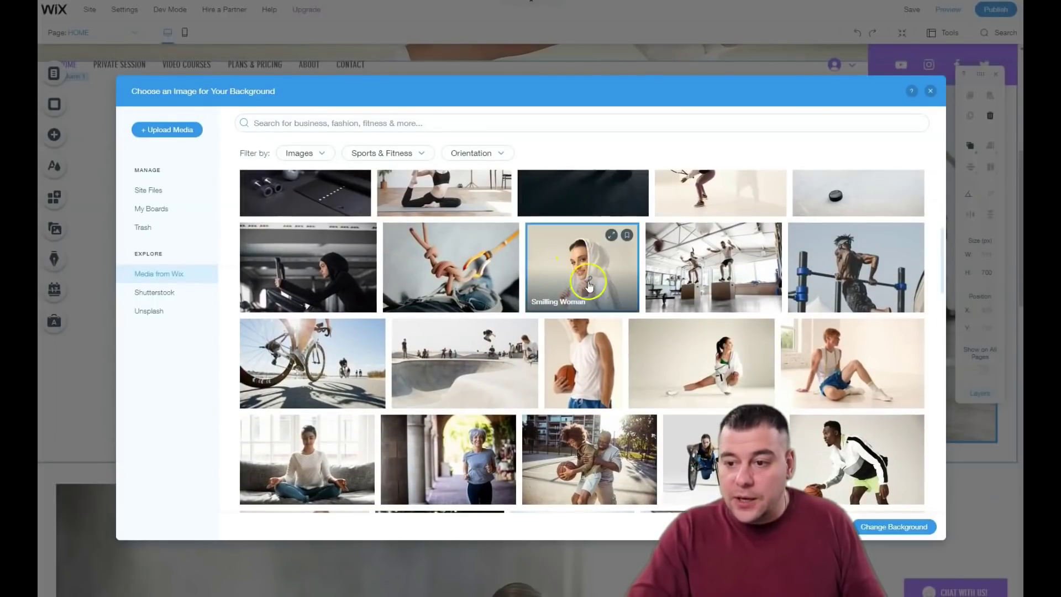
click(867, 531)
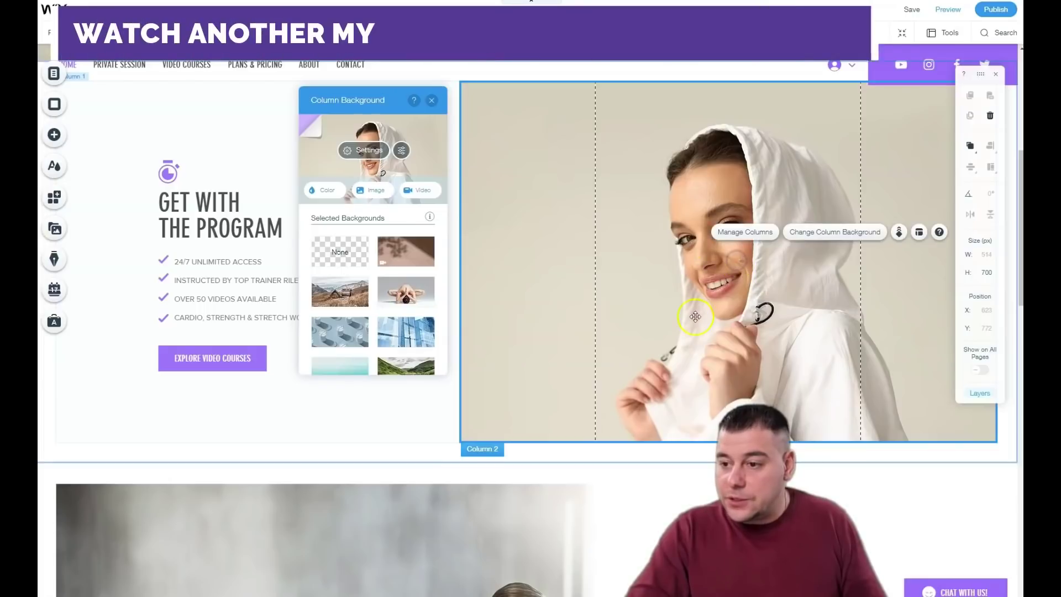
Step: Set the column background image's position to bottom centre and close the image settings
click(369, 150)
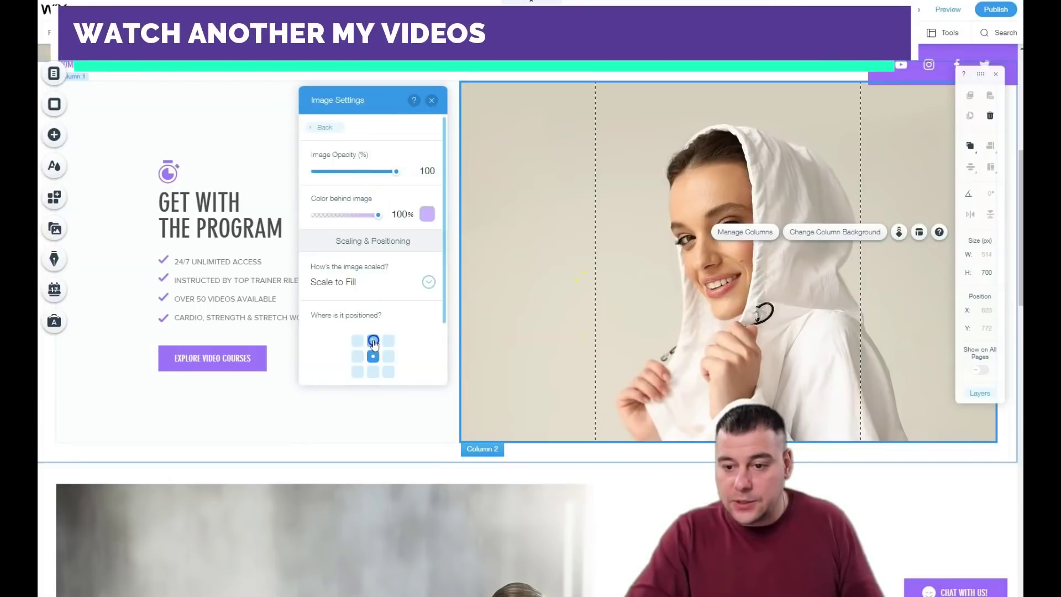
click(377, 370)
click(374, 374)
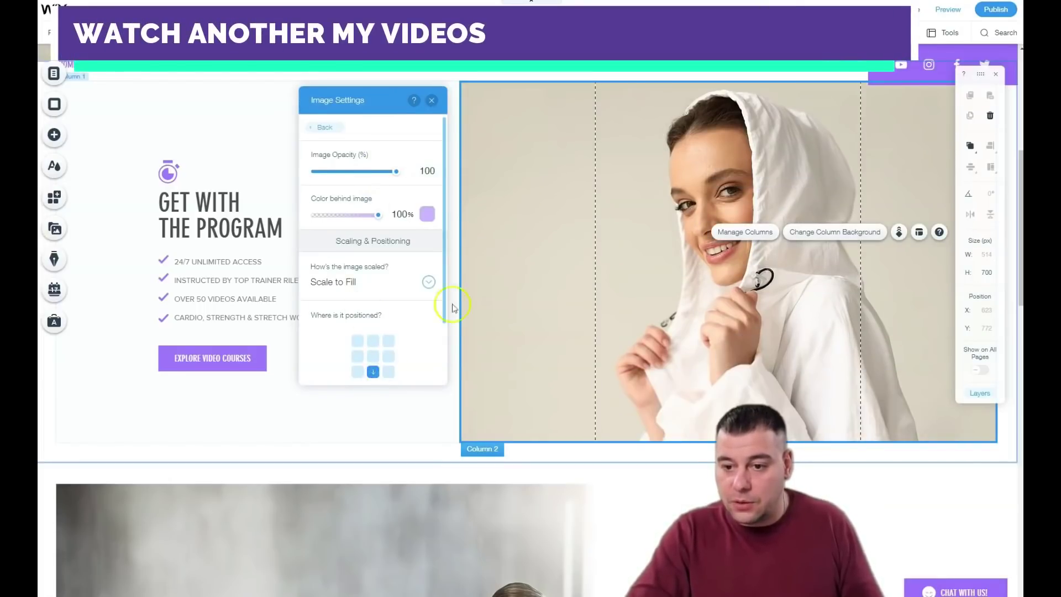
click(432, 100)
Step: Check the text settings of the Get With The Program heading and close them
click(297, 208)
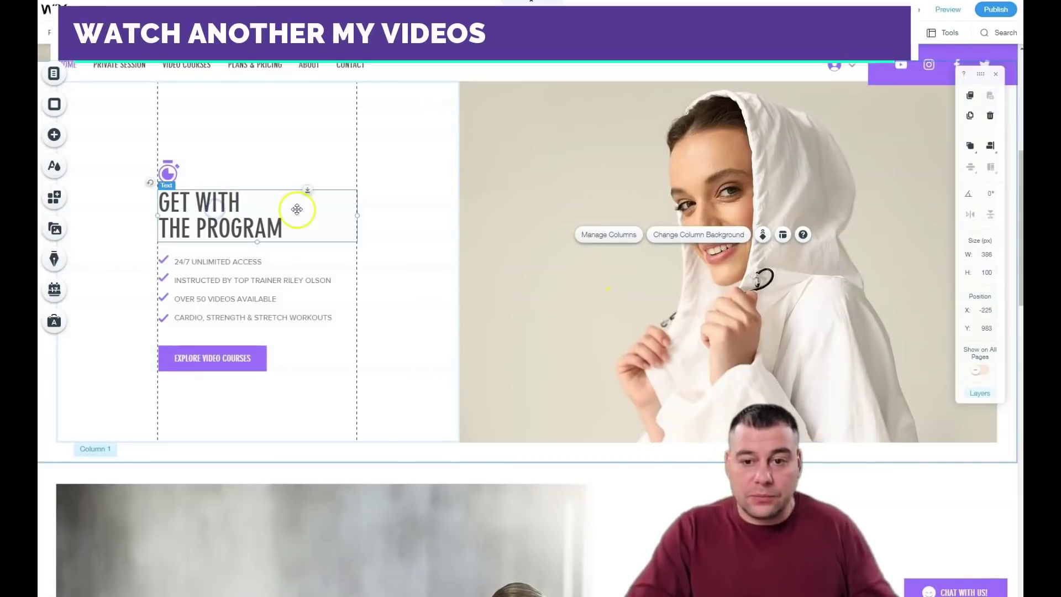
double_click(331, 219)
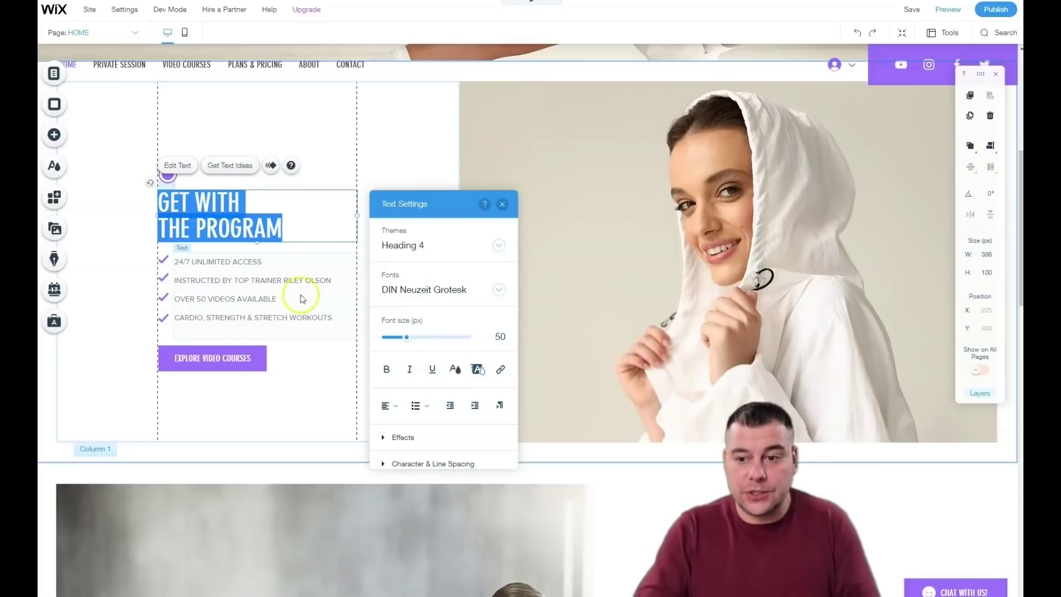
click(502, 205)
Step: Open the Wix background images for the Slim Down, Tone Up! strip and filter them by Sports & Fitness
scroll(265, 265, down, 5)
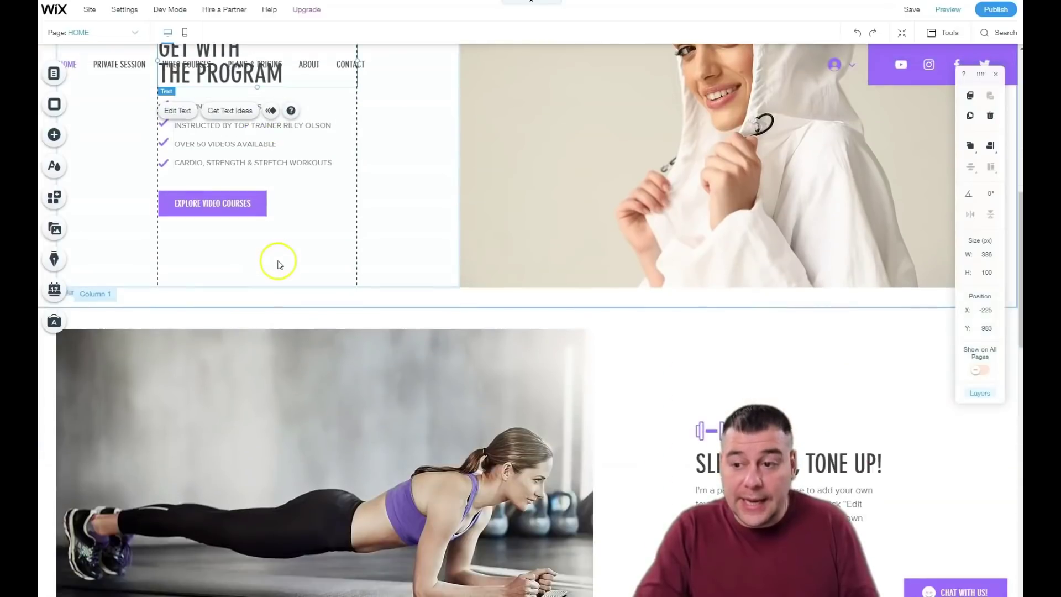
click(307, 322)
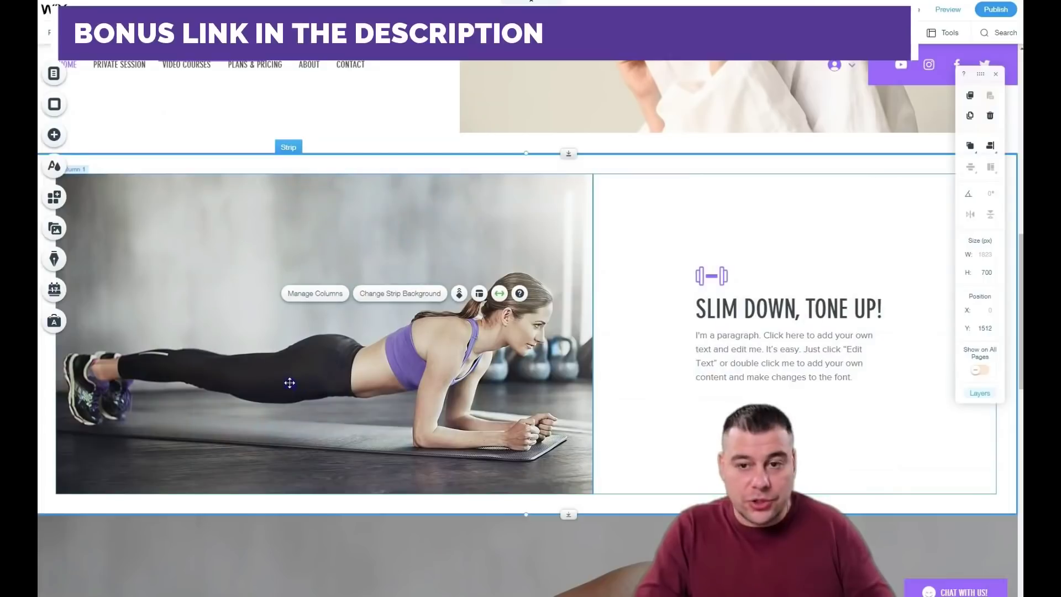
click(407, 293)
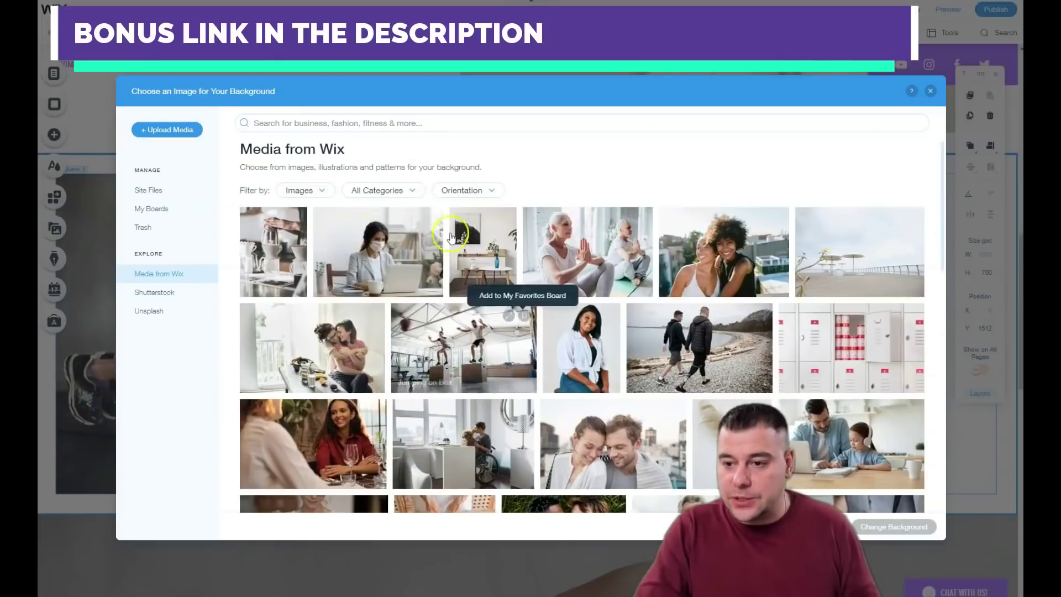
click(407, 190)
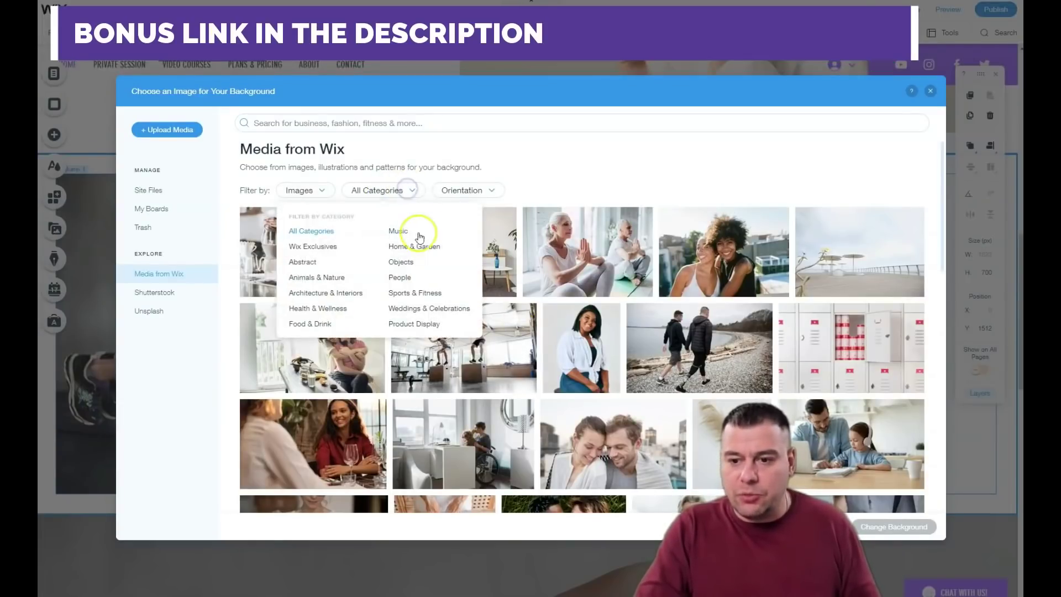
click(407, 293)
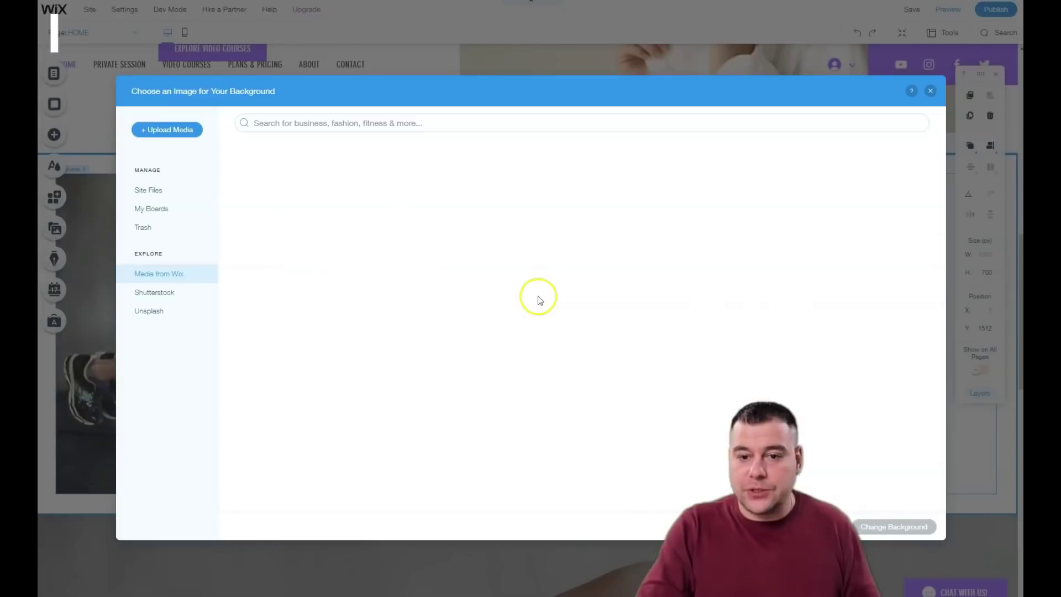
Step: Try the Woman with Tennis Racket image as the background of the Slim Down, Tone Up! strip and undo the change
scroll(540, 301, down, 10)
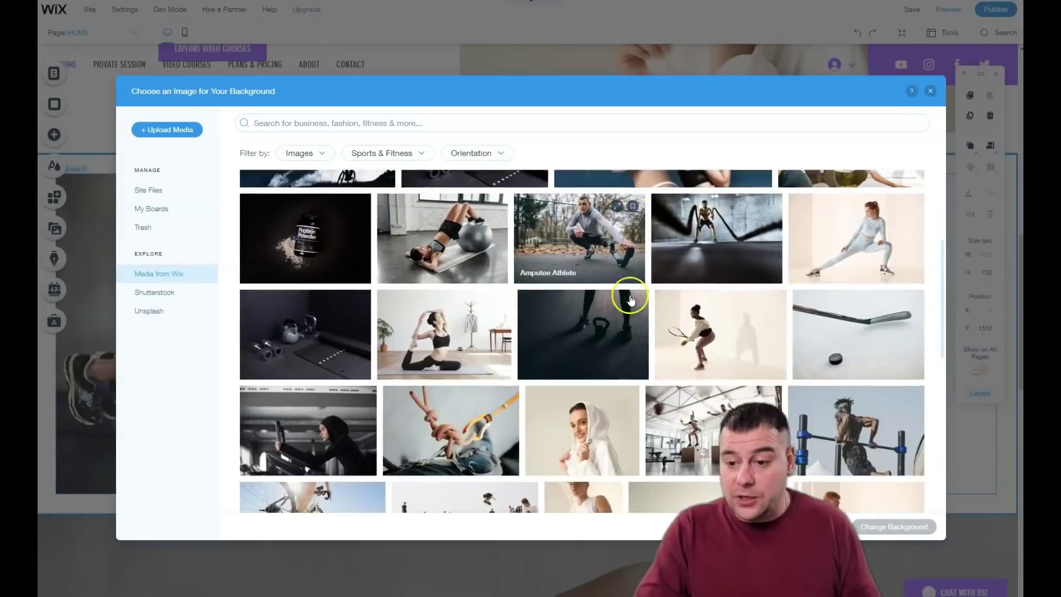
scroll(625, 281, down, 5)
mouse_move(662, 264)
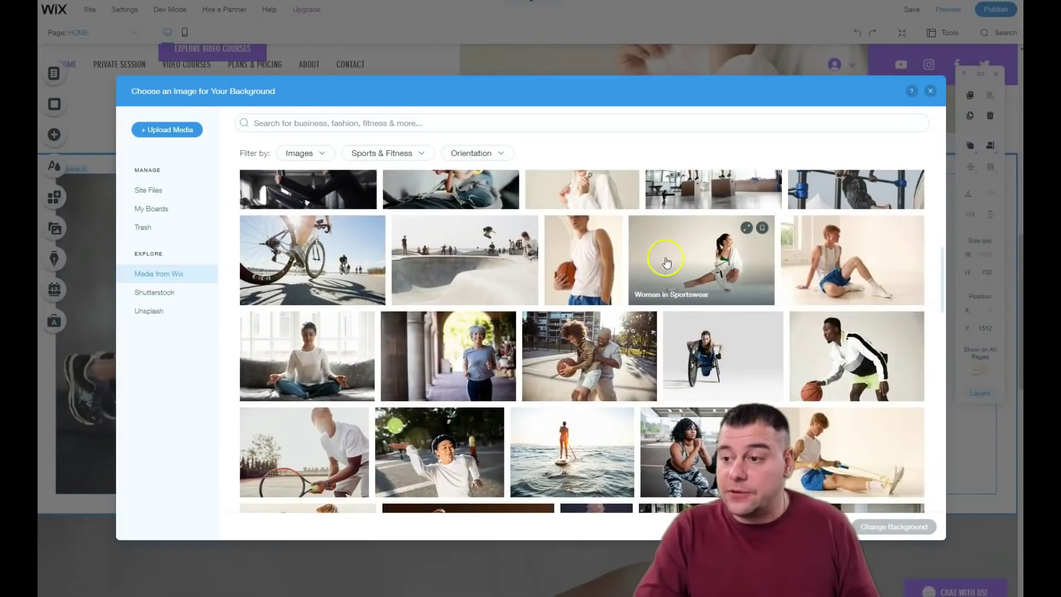
scroll(667, 262, down, 5)
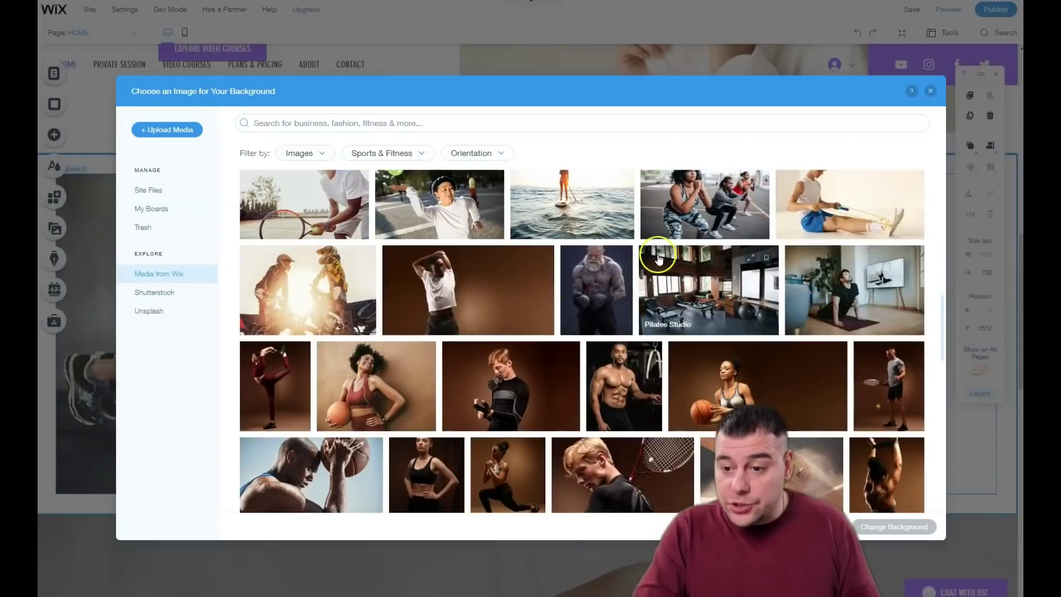
scroll(658, 259, down, 6)
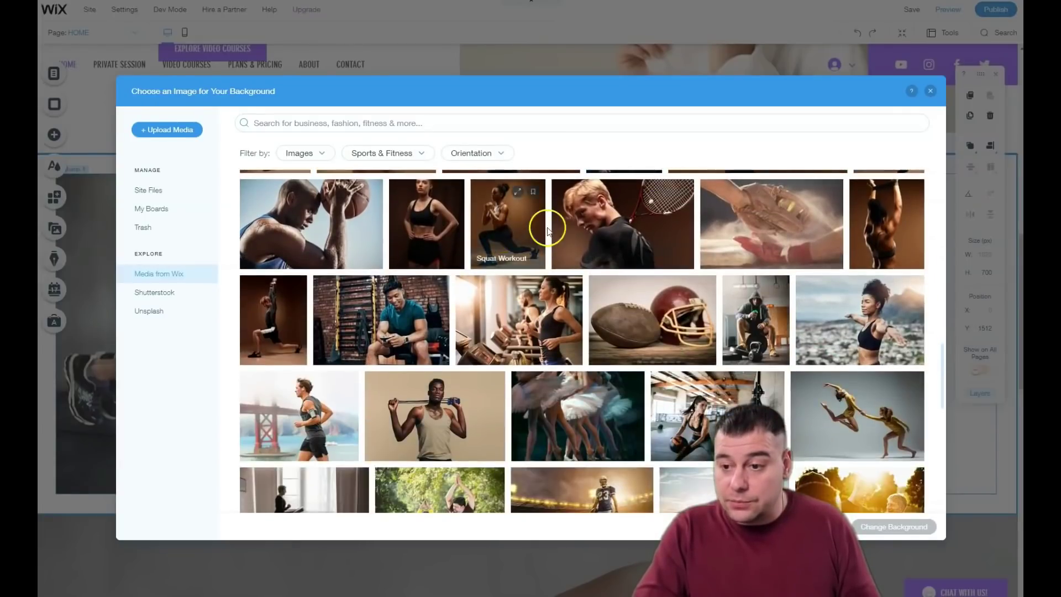
scroll(569, 260, down, 4)
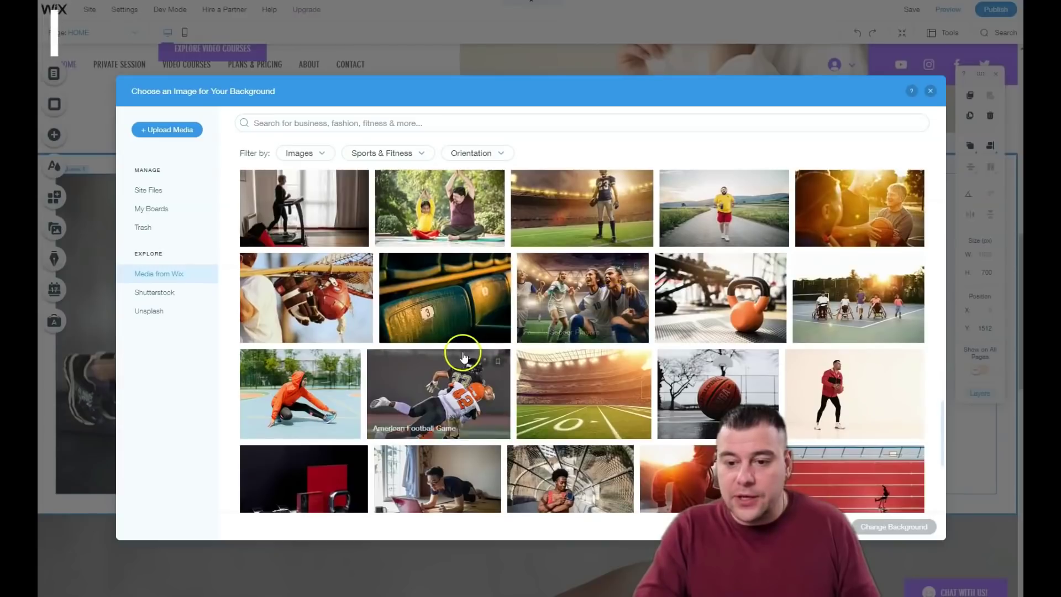
scroll(464, 348, down, 4)
scroll(486, 327, down, 2)
scroll(504, 330, up, 3)
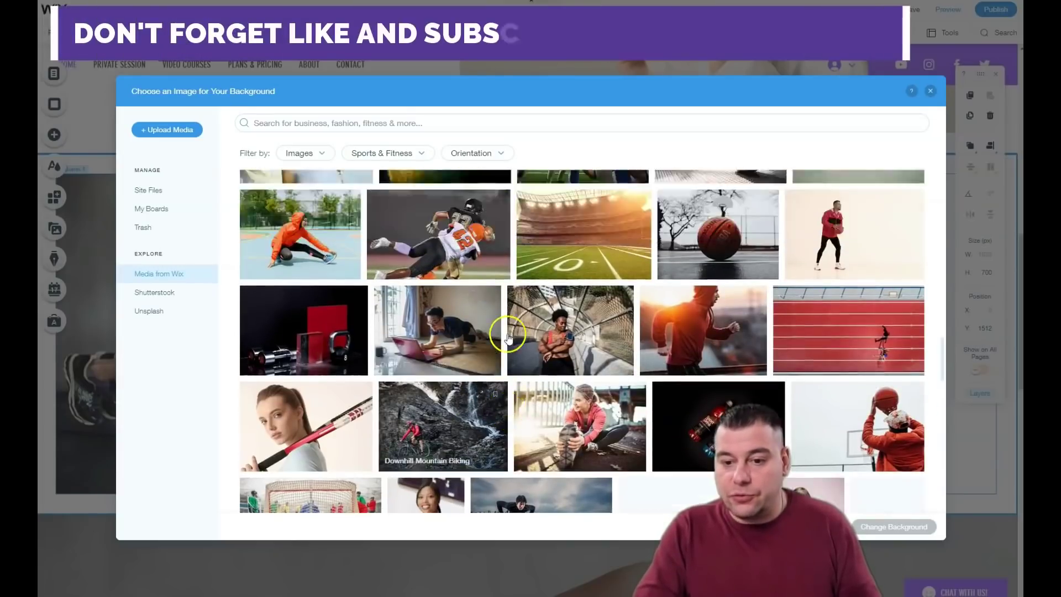
scroll(369, 425, down, 3)
click(279, 302)
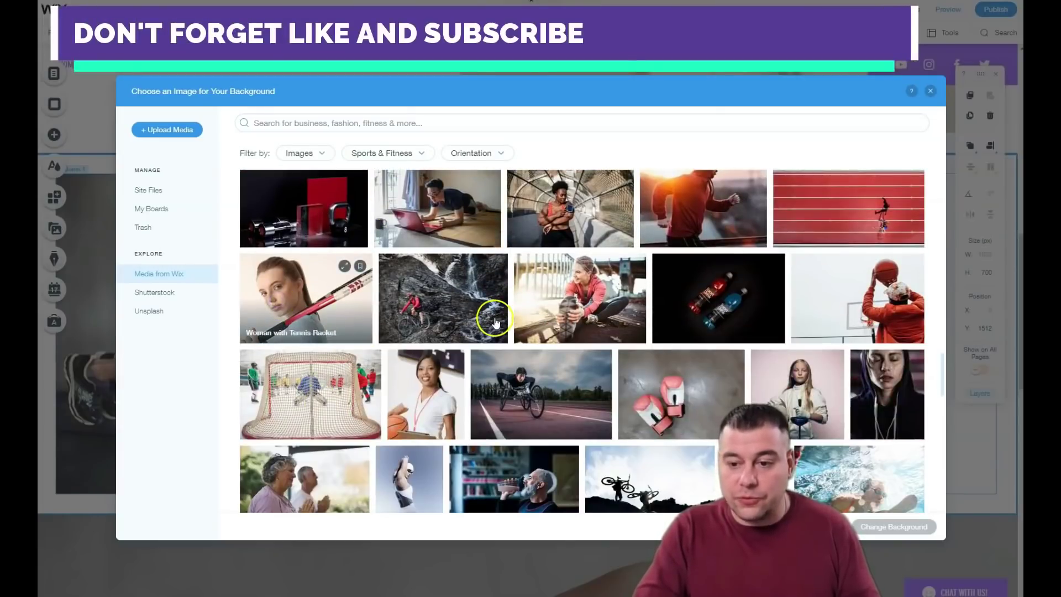
click(890, 526)
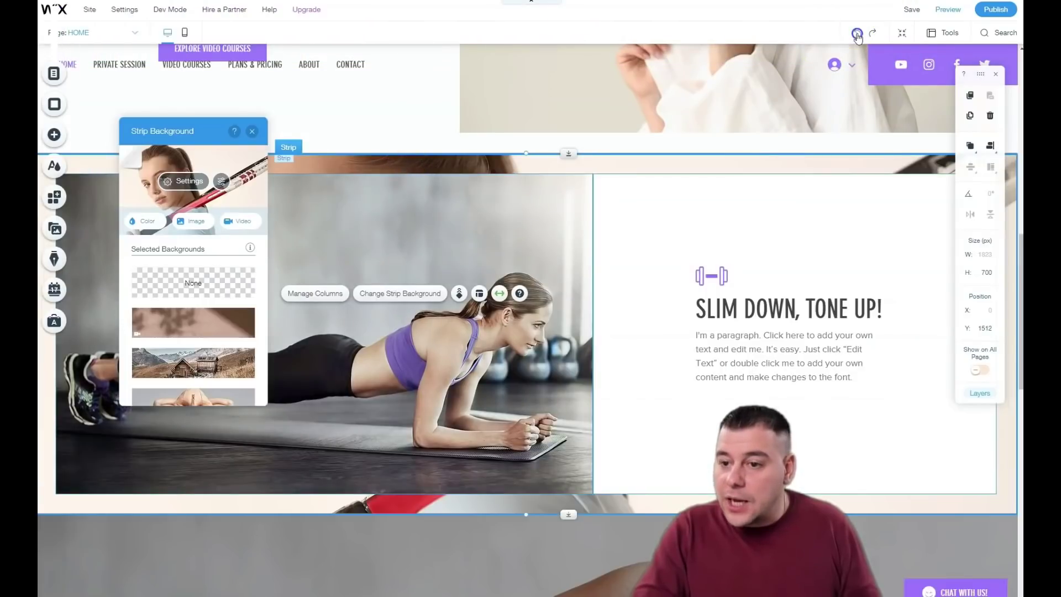
click(857, 33)
Step: Open the Wix background images for the column beside the Slim Down, Tone Up! text and filter them by Sports & Fitness
click(368, 247)
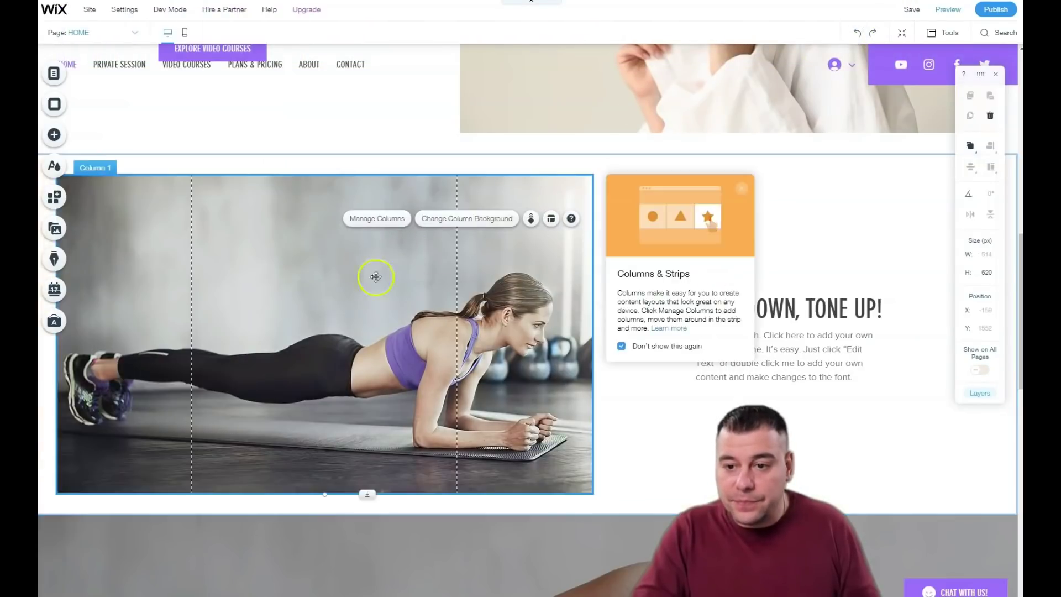
click(461, 218)
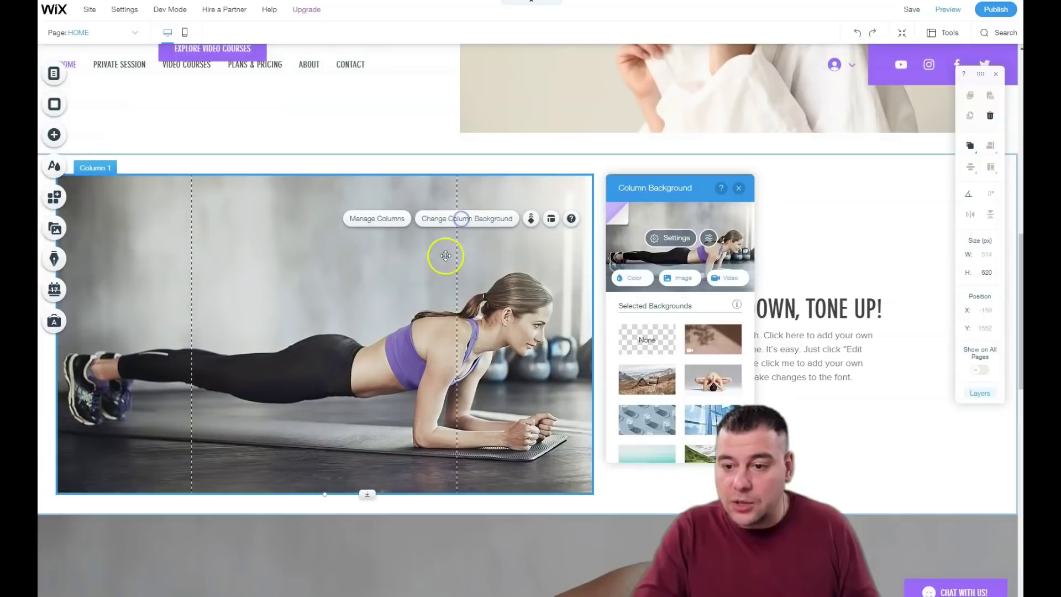
click(682, 282)
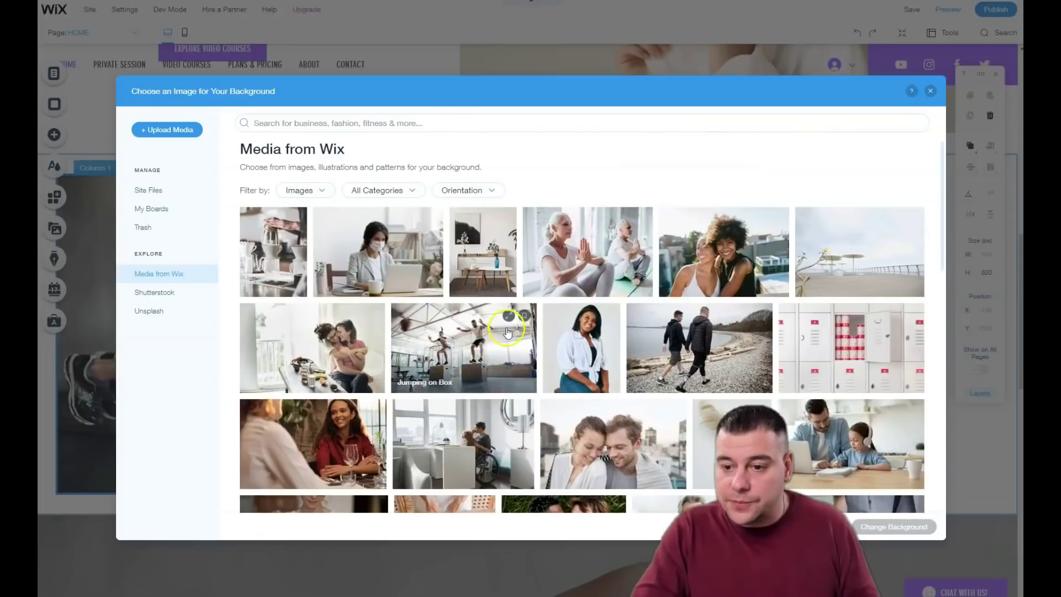
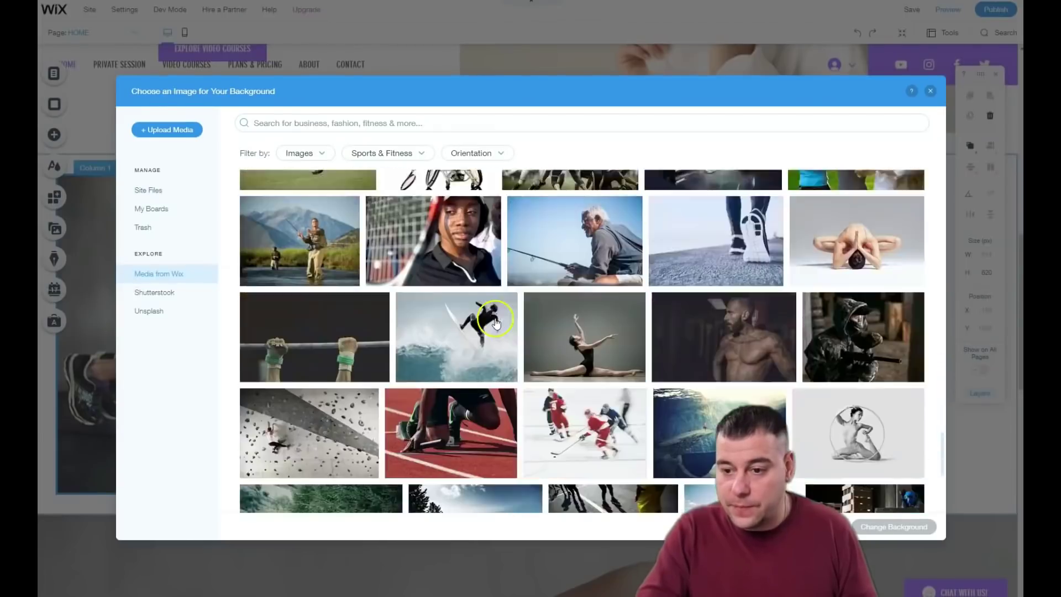
Step: Apply the Gym image as the background of the column beside Slim Down, Tone Up! and close the background options
scroll(496, 322, up, 3)
scroll(496, 322, up, 10)
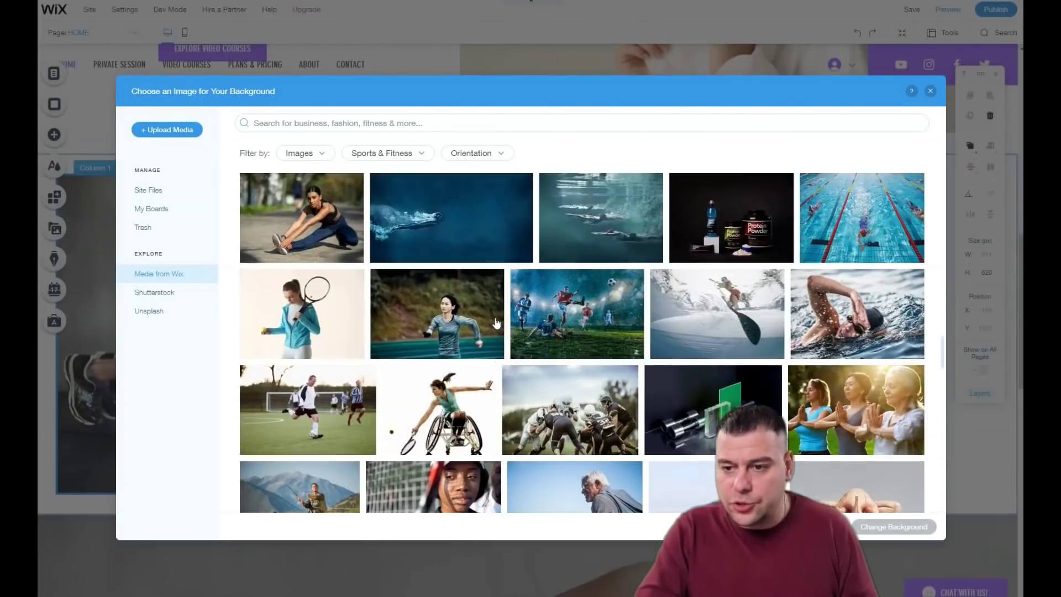
scroll(356, 347, up, 2)
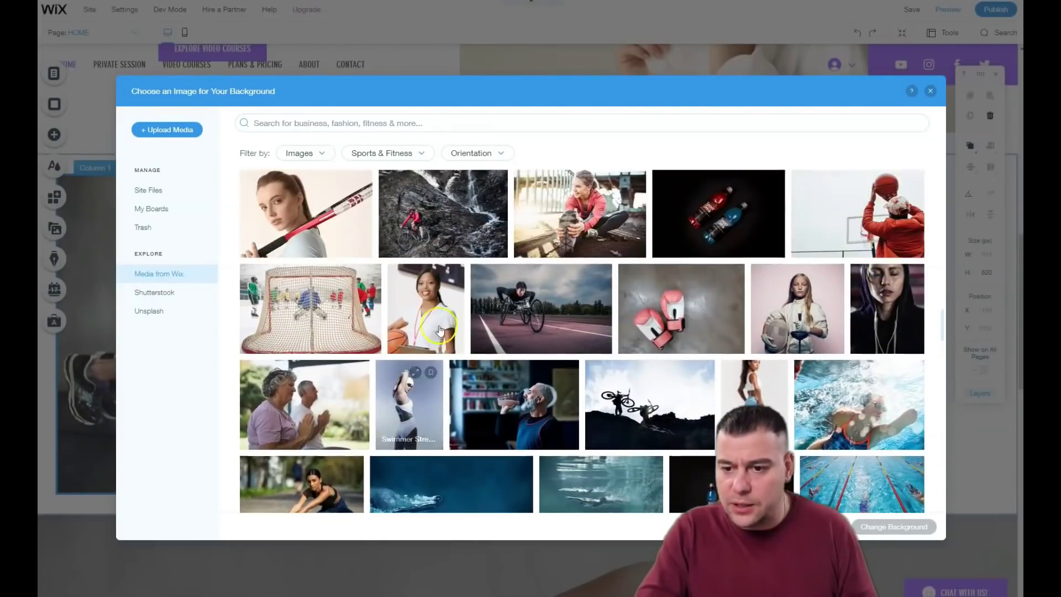
scroll(675, 356, up, 3)
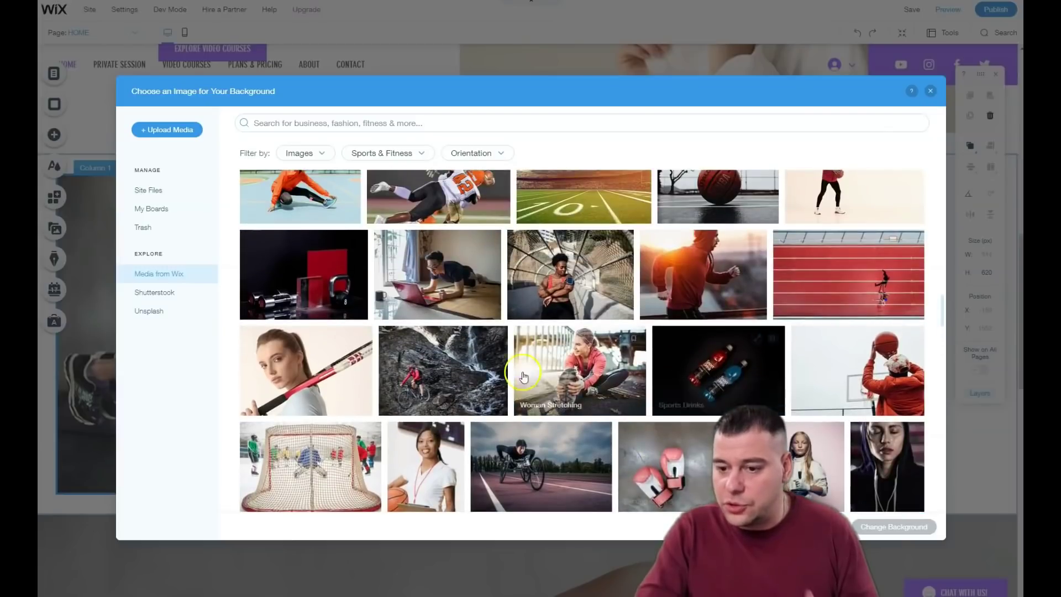
scroll(436, 353, up, 5)
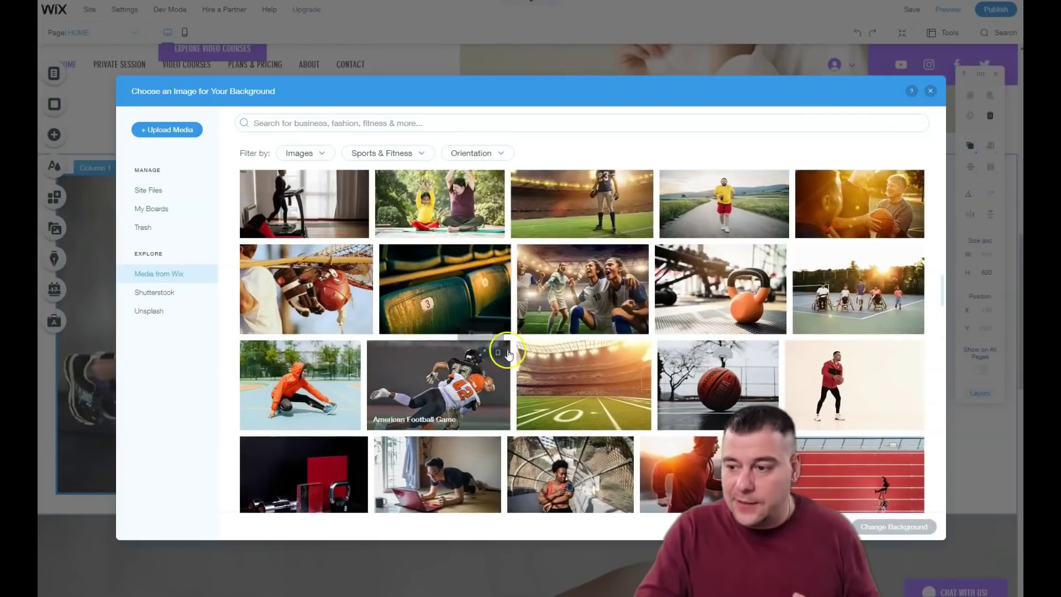
scroll(499, 355, up, 6)
scroll(537, 359, up, 2)
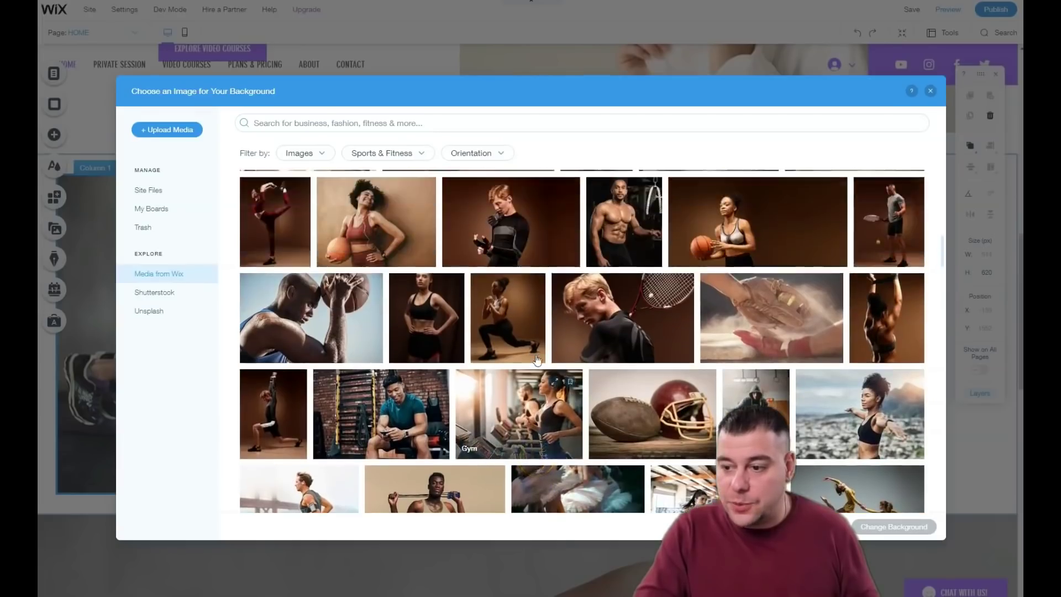
click(519, 408)
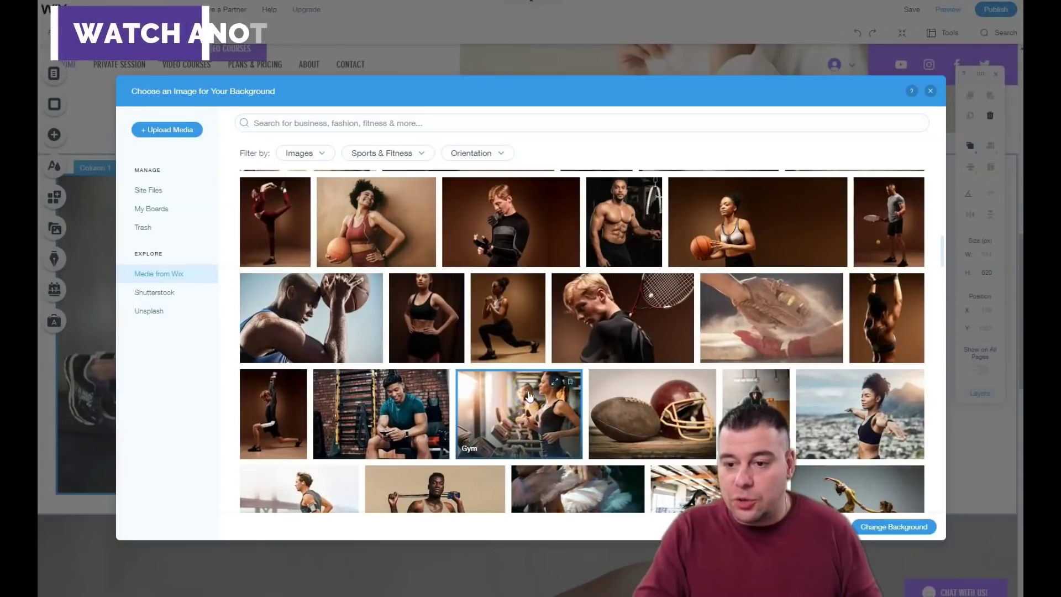
click(909, 527)
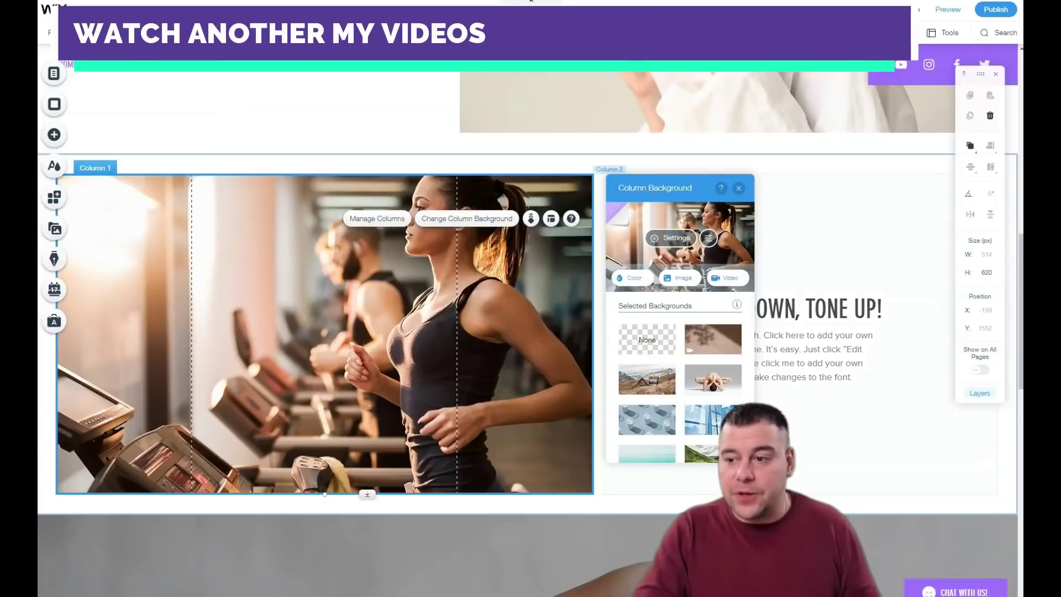
scroll(498, 331, down, 1)
click(796, 259)
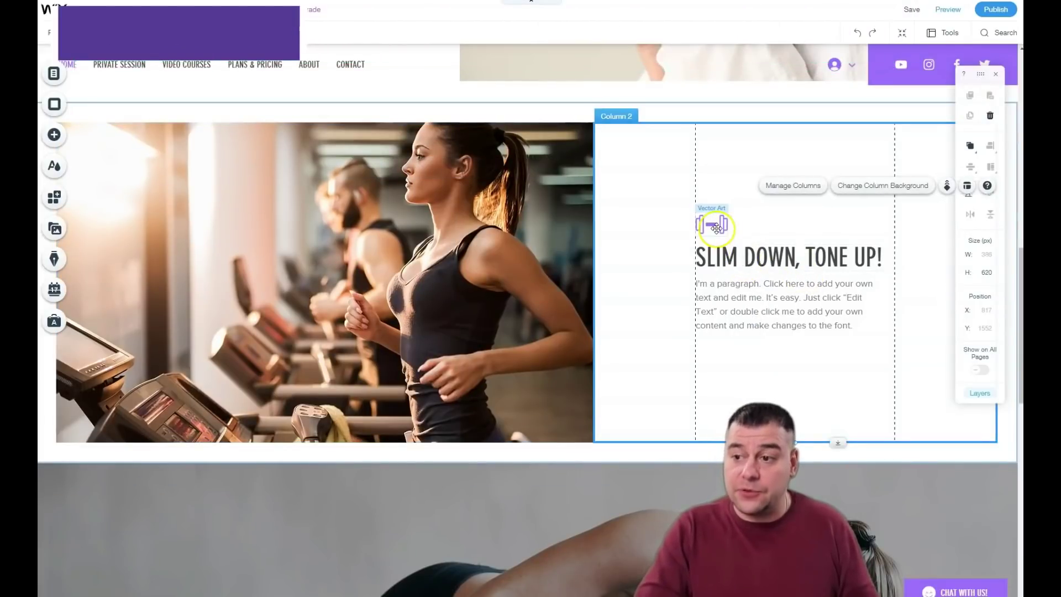
Step: Add a YouTube single video player to the The 3 MONTH CHALLENGE section
scroll(420, 304, down, 5)
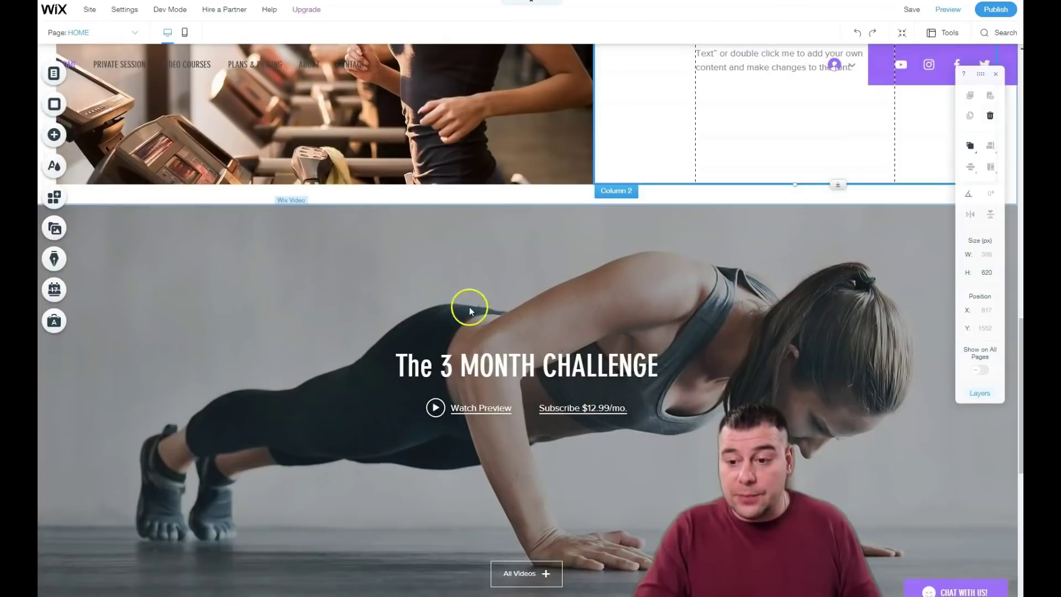
click(279, 332)
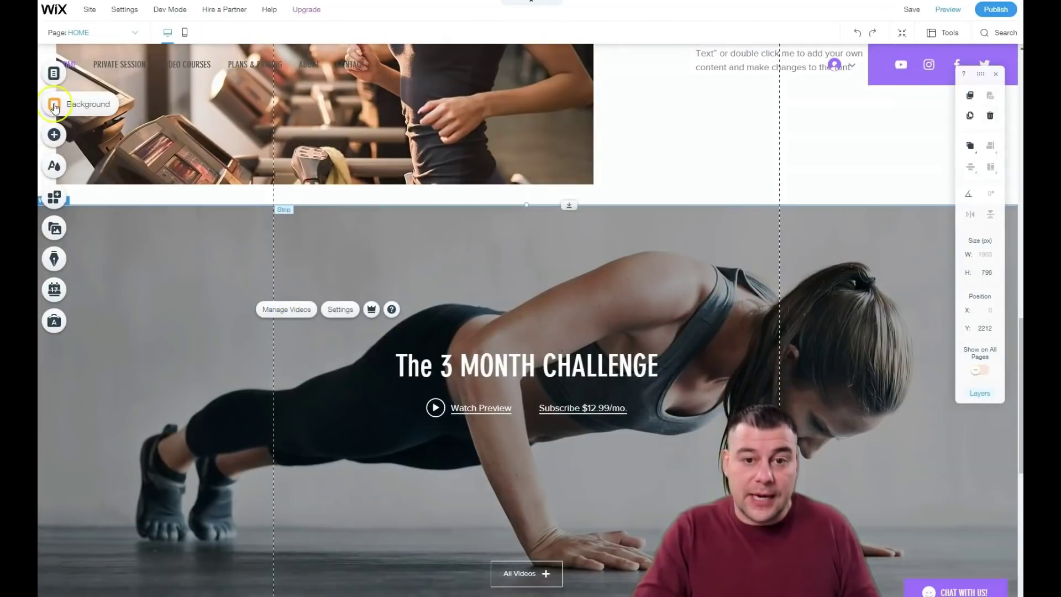
click(55, 135)
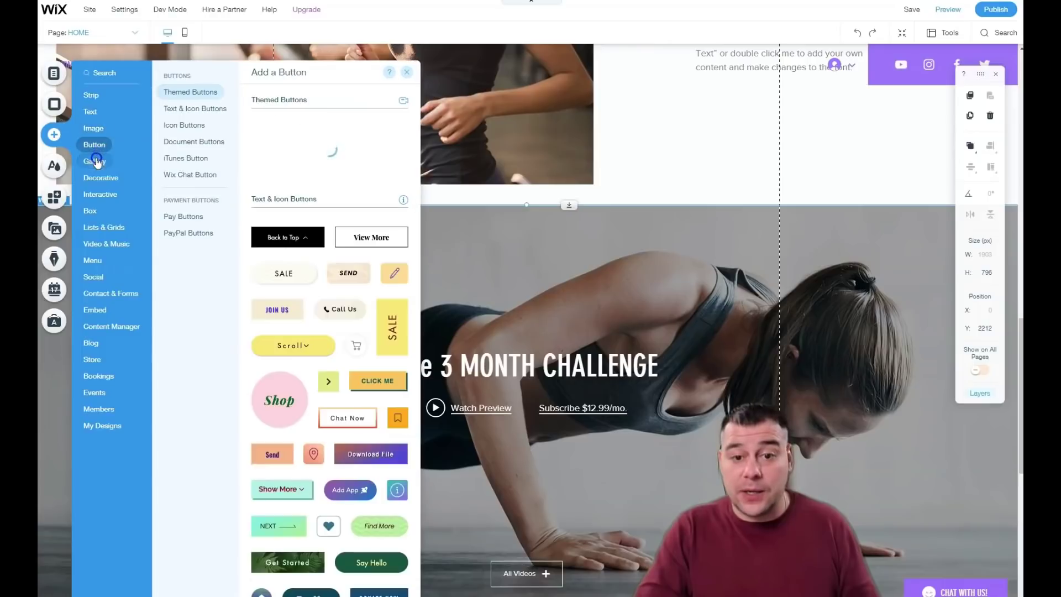
mouse_move(98, 196)
mouse_move(95, 247)
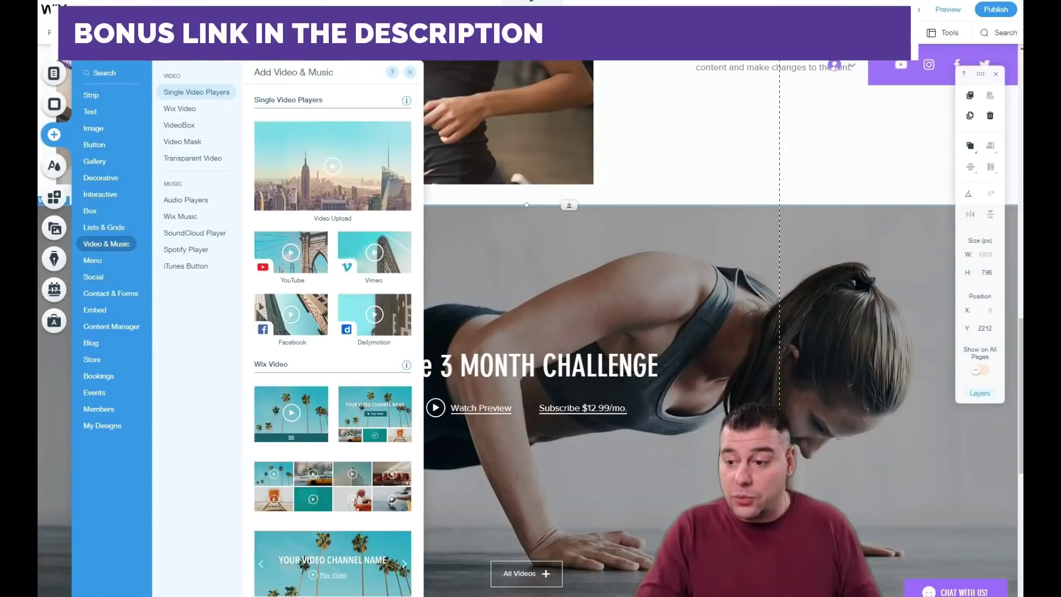
click(101, 243)
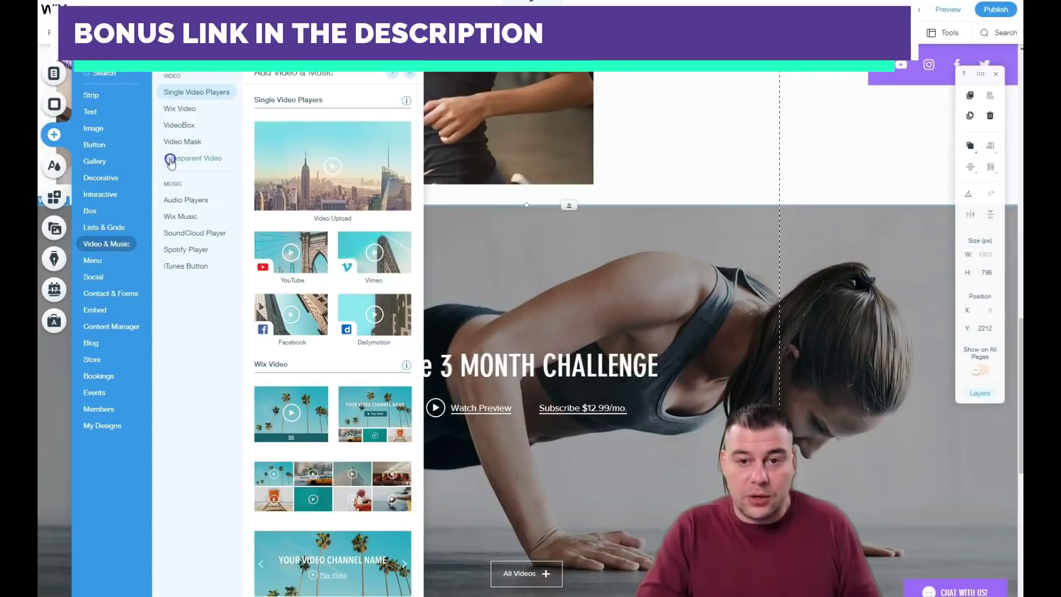
click(186, 114)
scroll(295, 213, up, 5)
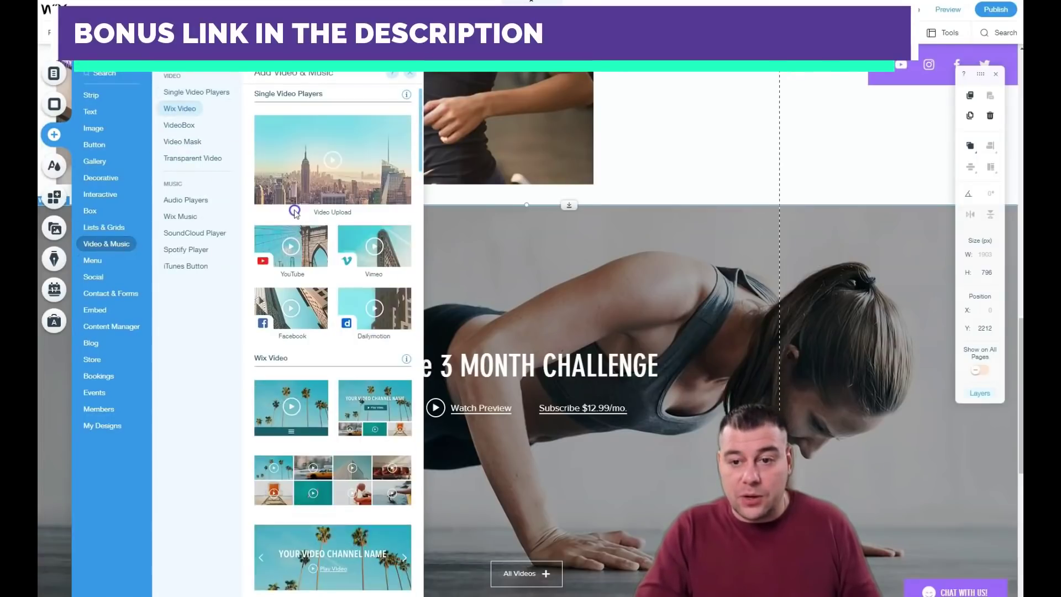
drag(604, 294, 623, 294)
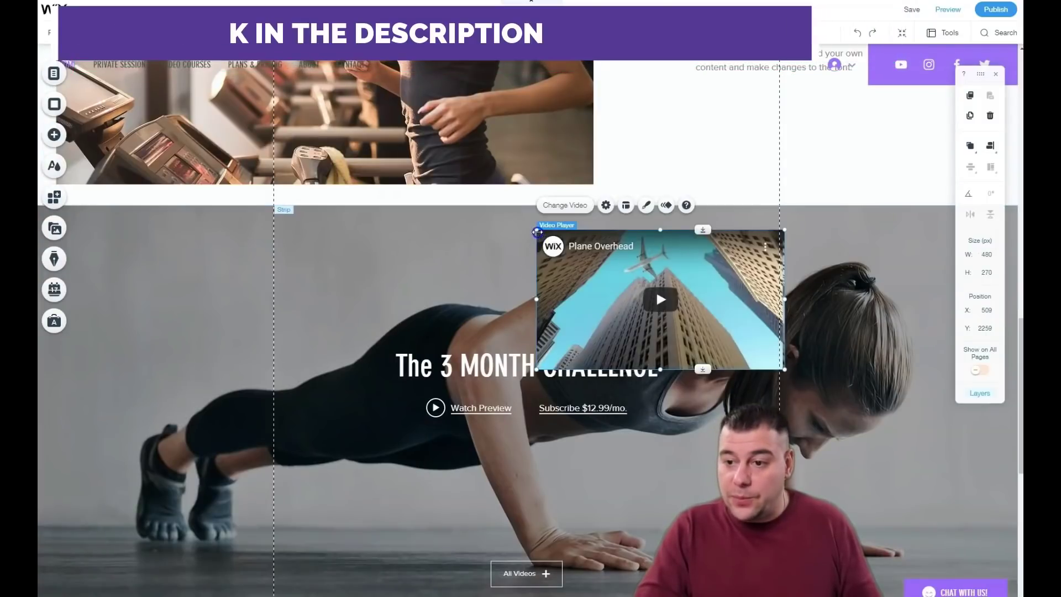
Step: Shrink the video player to 320 by 180 px and move it beside the The 3 MONTH CHALLENGE heading at X -159, Y 2439
drag(536, 229, 619, 276)
drag(680, 326, 253, 374)
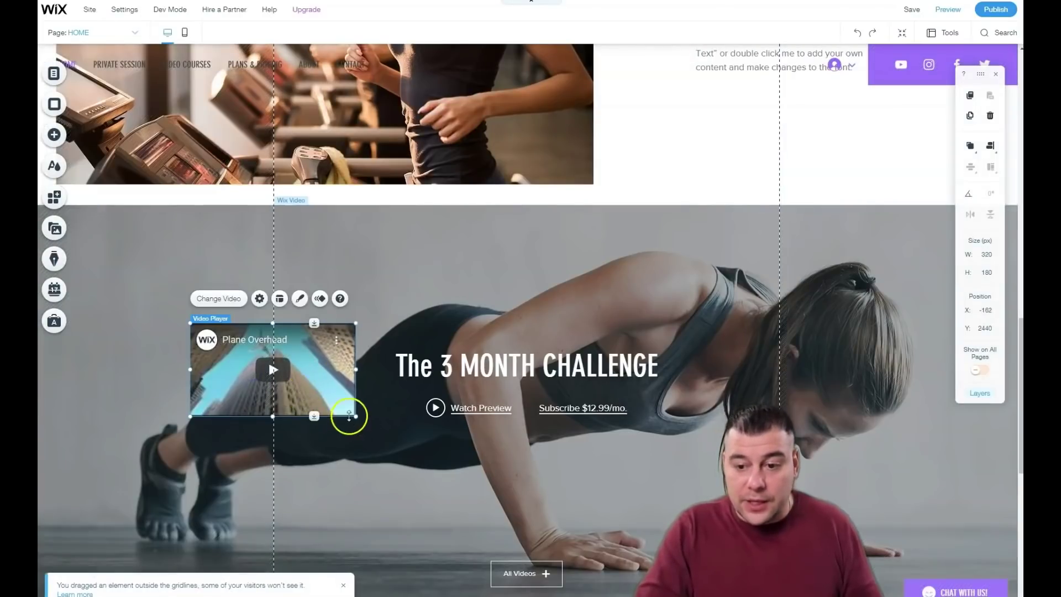
mouse_move(310, 395)
mouse_down()
mouse_move(374, 513)
mouse_move(308, 385)
mouse_up()
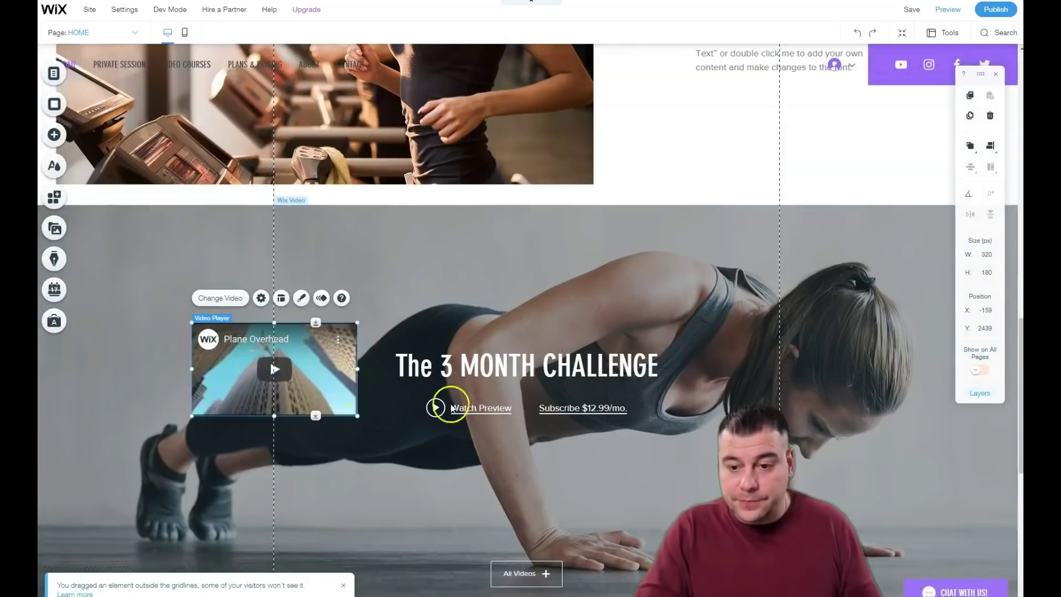
Step: Check the settings of the video player and of the Wix Video section behind it, closing both without changes
click(261, 298)
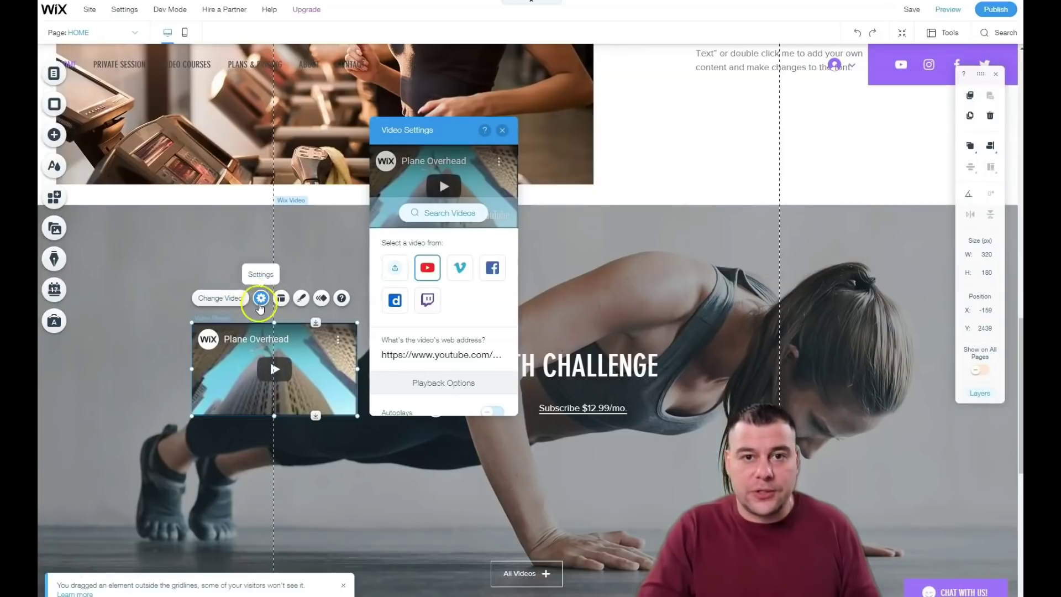
click(252, 248)
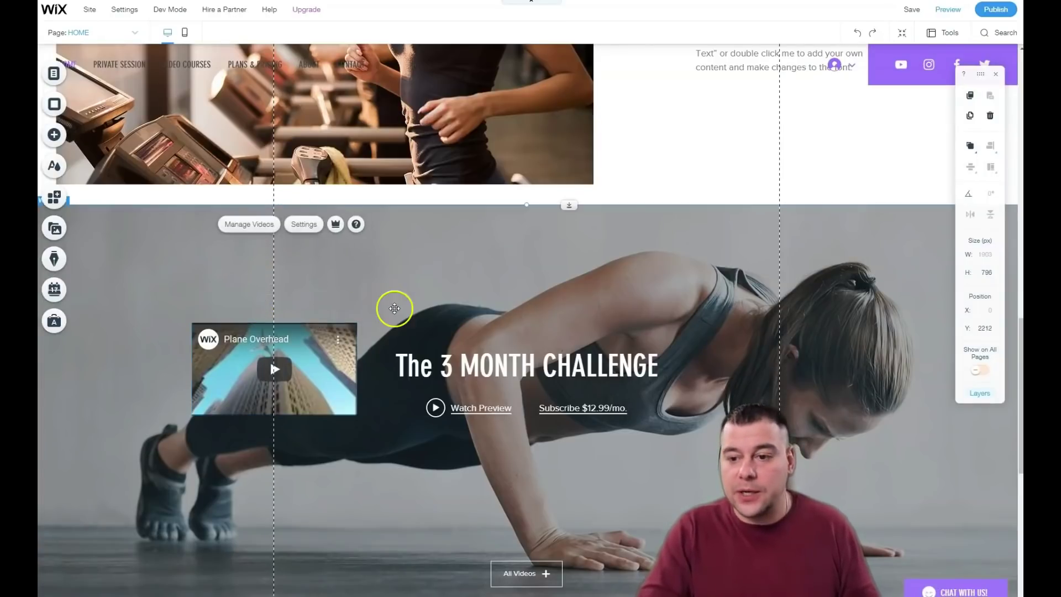
scroll(505, 387, down, 2)
scroll(495, 372, up, 1)
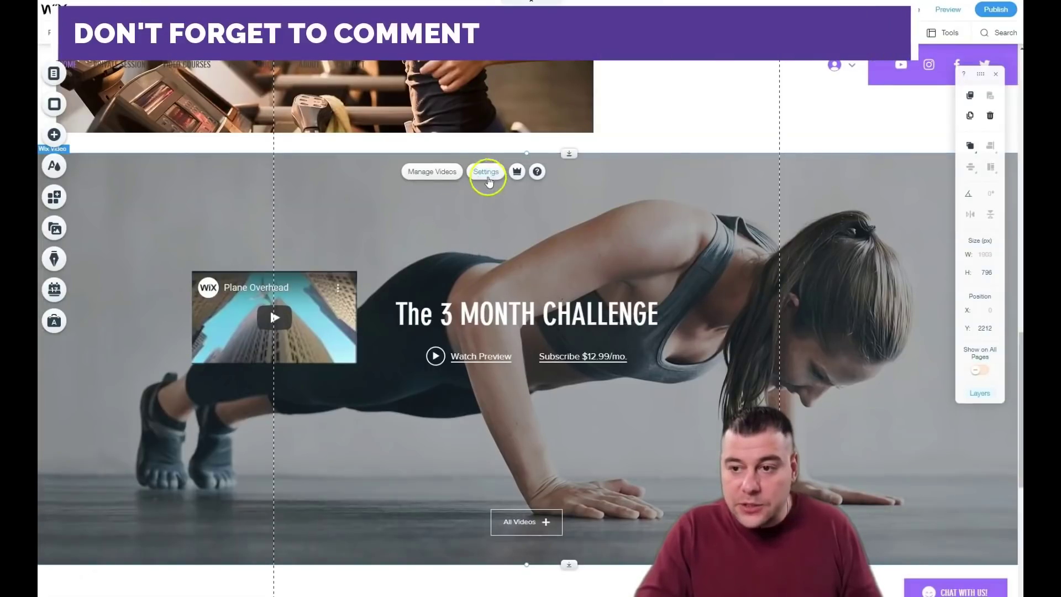
click(486, 172)
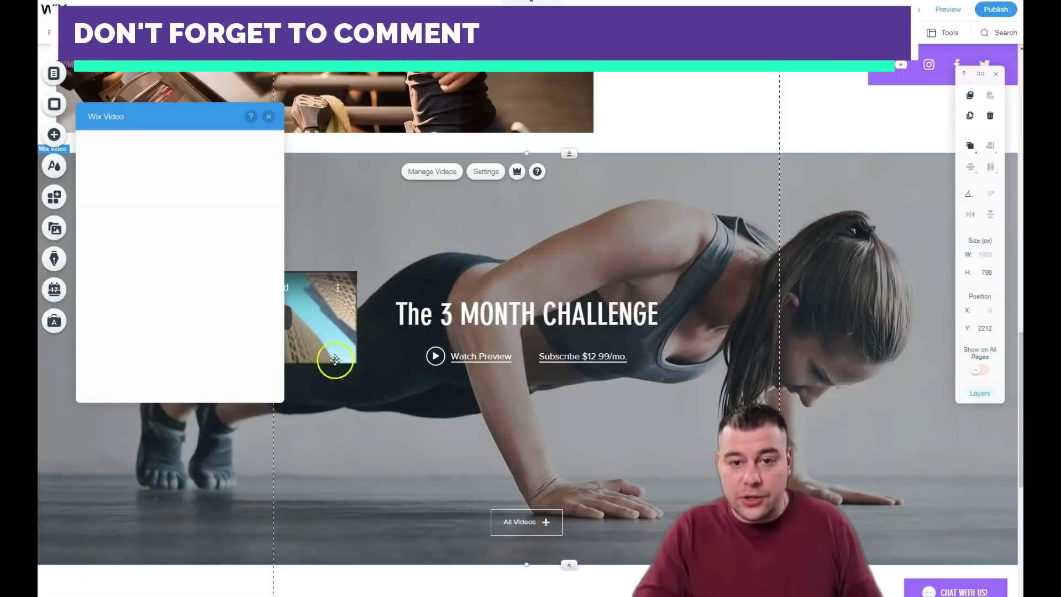
click(269, 116)
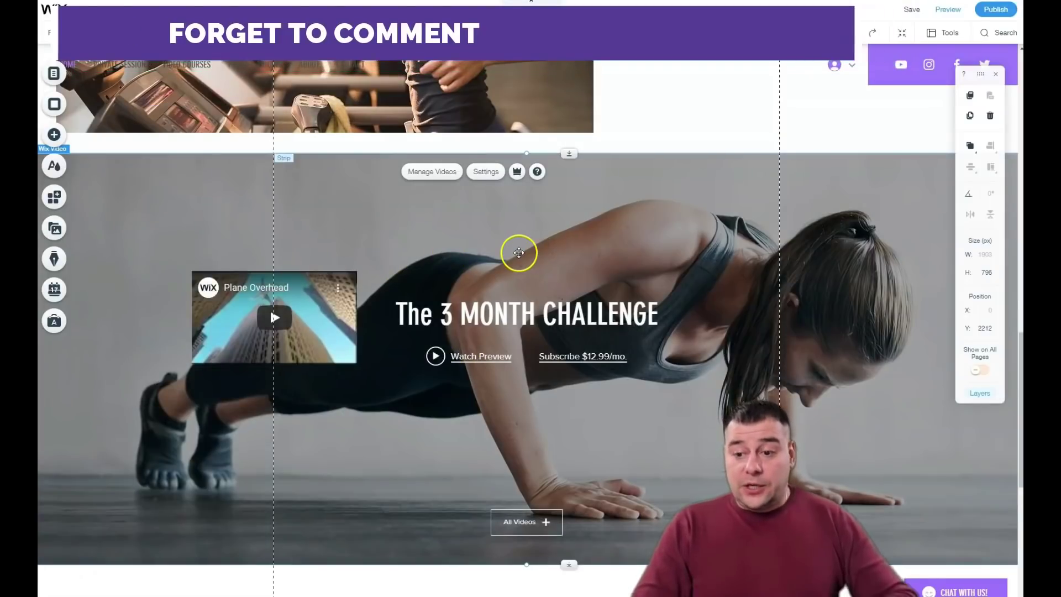
scroll(525, 266, down, 5)
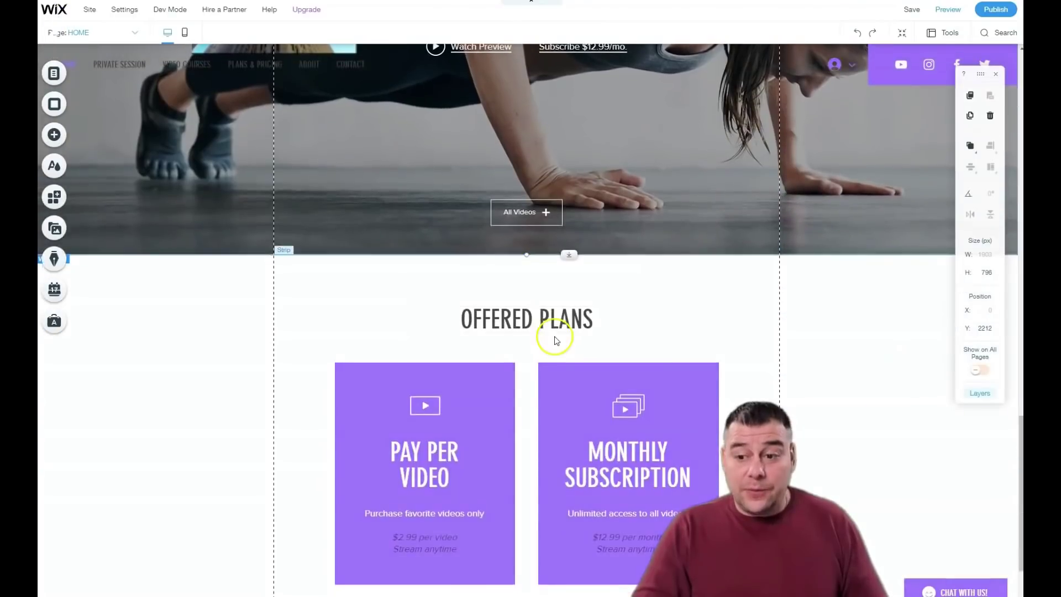
scroll(555, 340, down, 2)
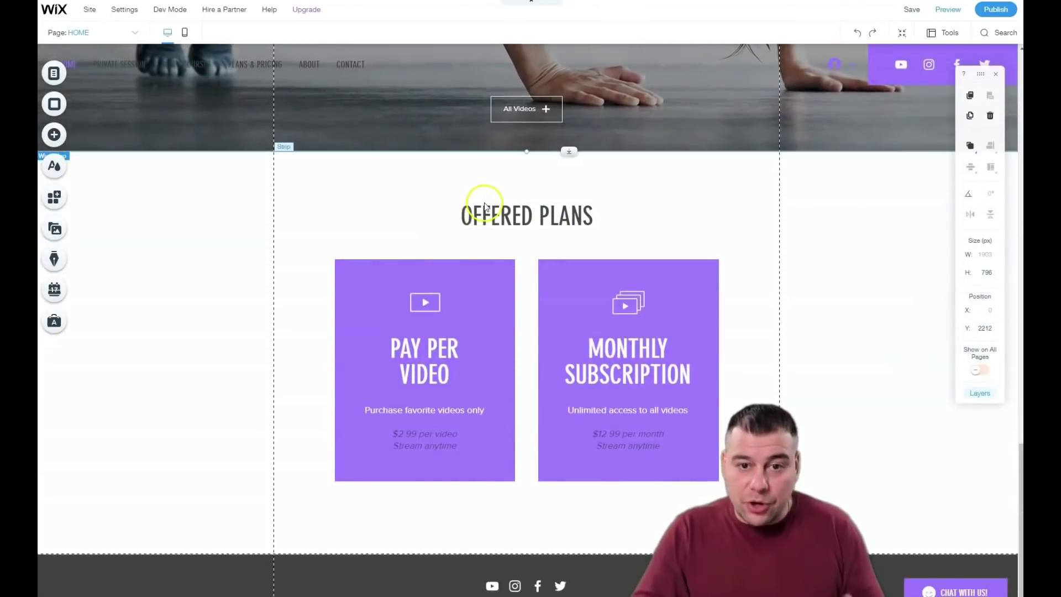
scroll(486, 218, down, 1)
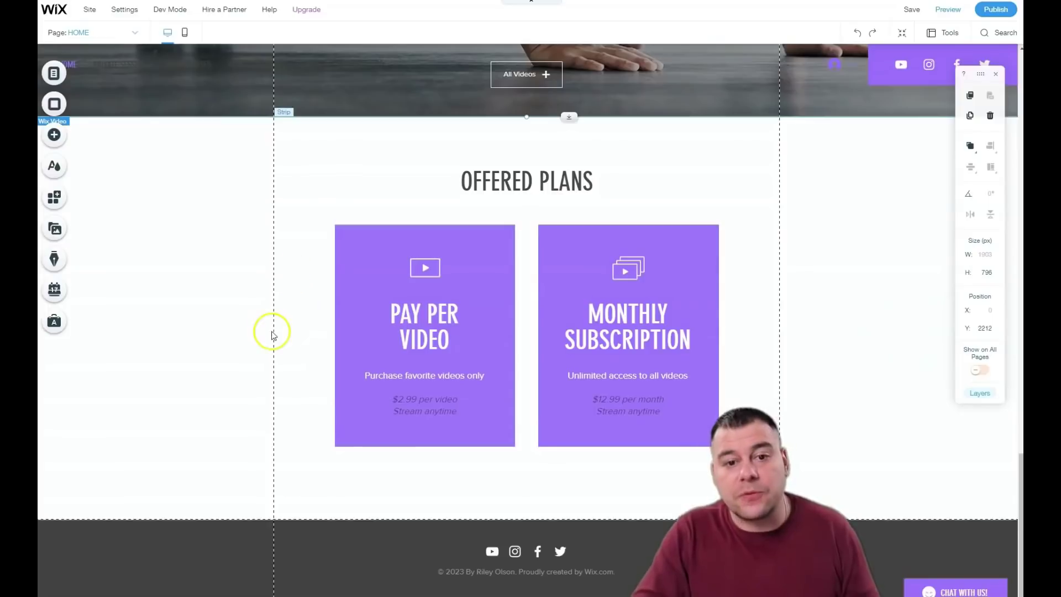
scroll(273, 335, up, 20)
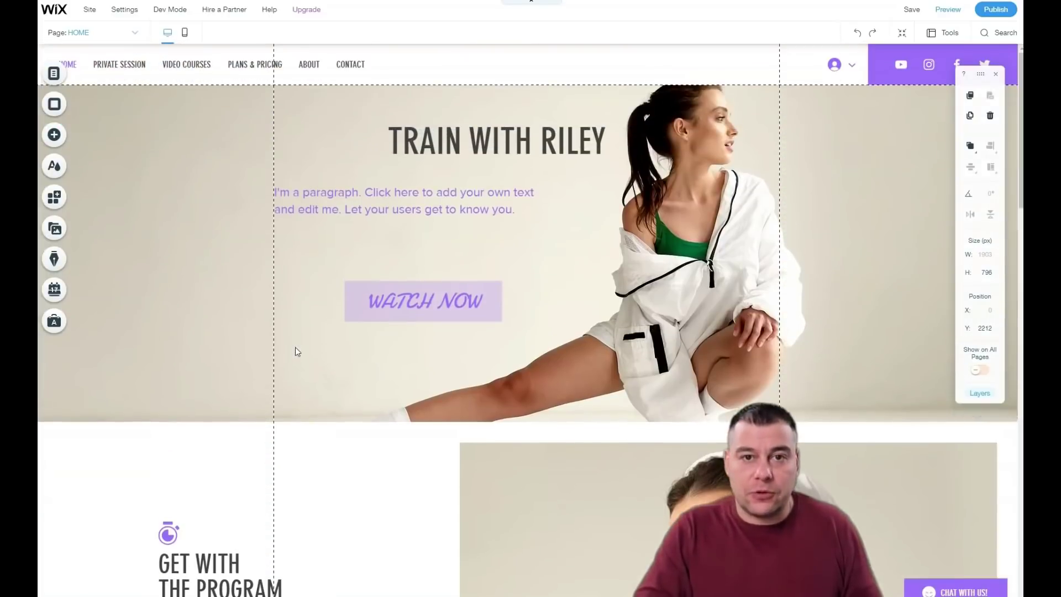
mouse_move(125, 11)
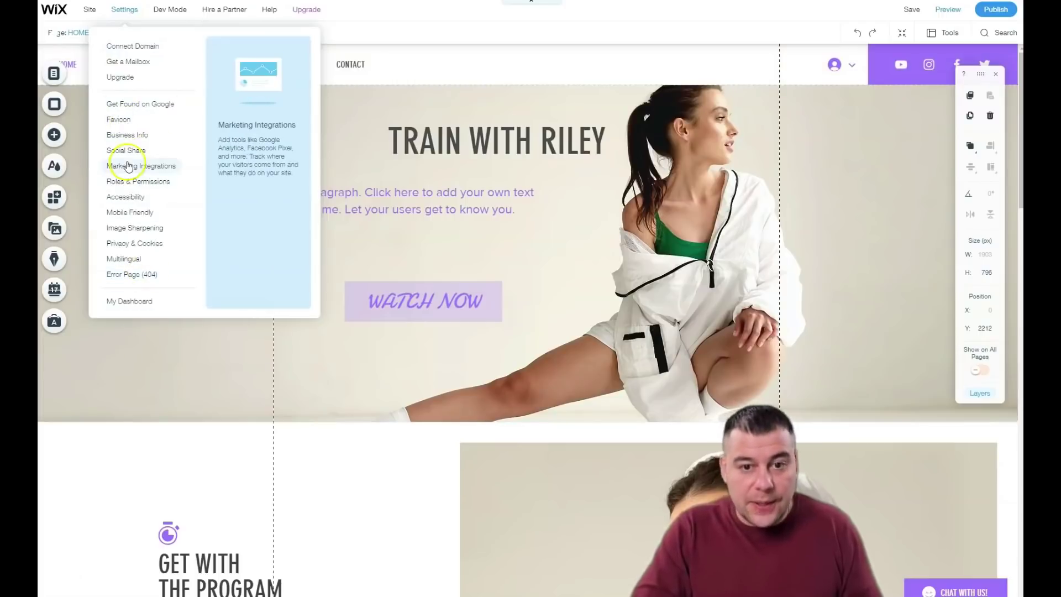
Step: Open the site colors and bring up the list of replacement color themes
click(54, 165)
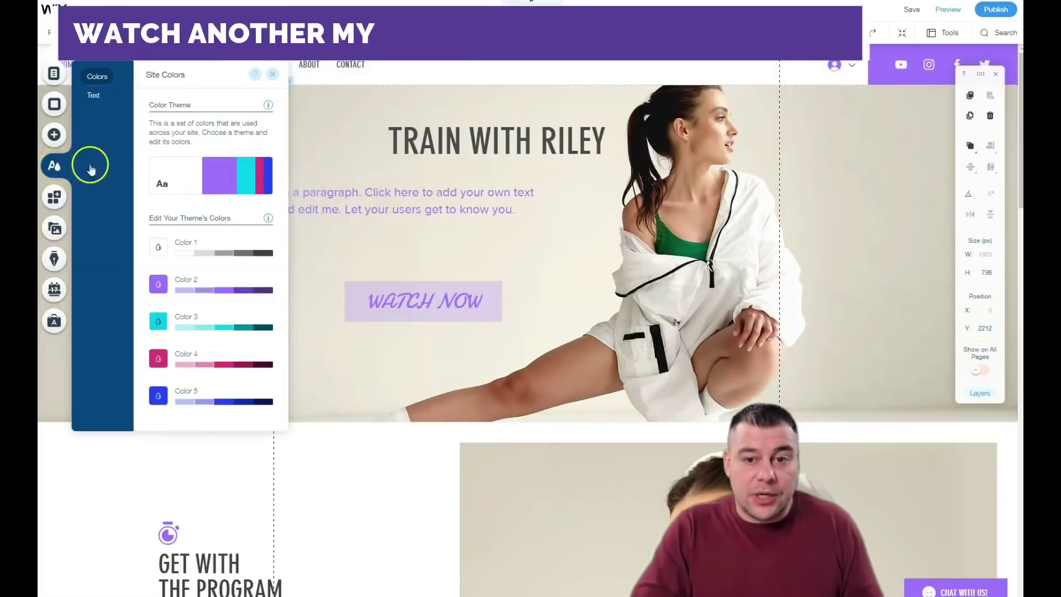
click(221, 255)
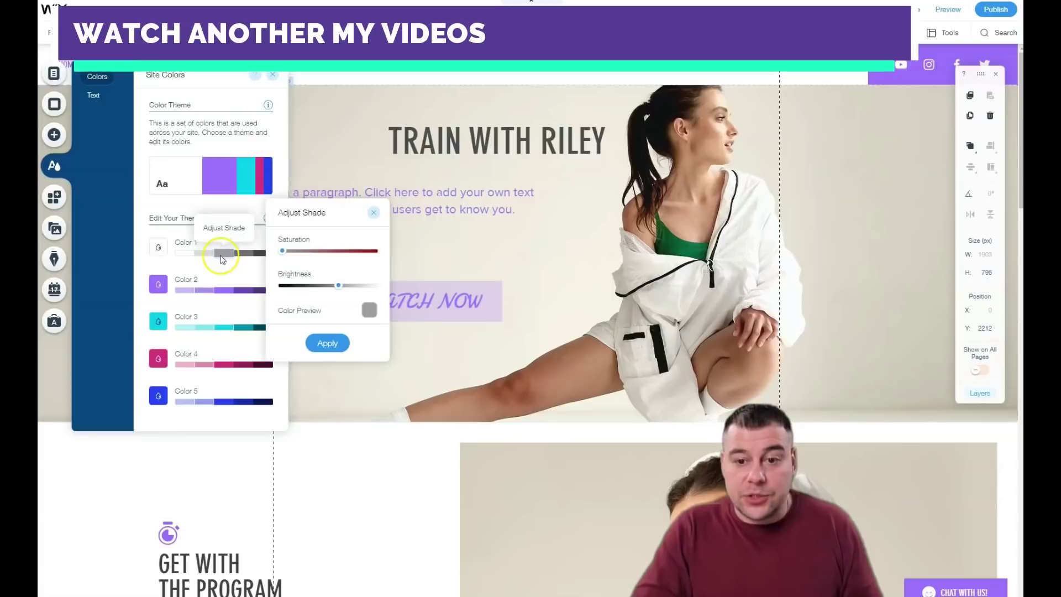
click(216, 182)
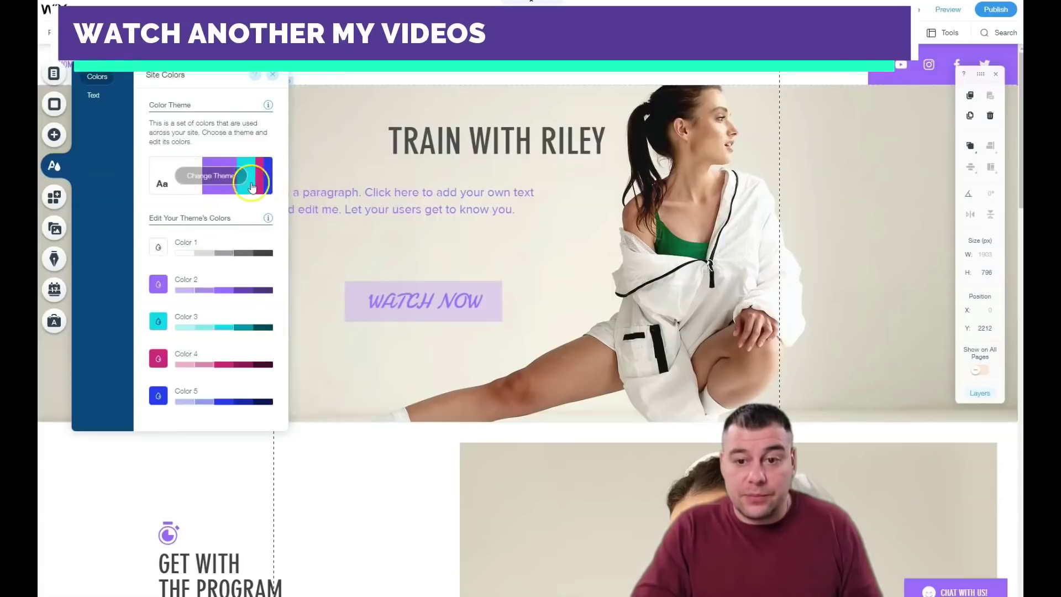
click(232, 182)
Step: Preview the featured color themes on the page, from the light grey and blue one to the dark grey and red one
click(217, 245)
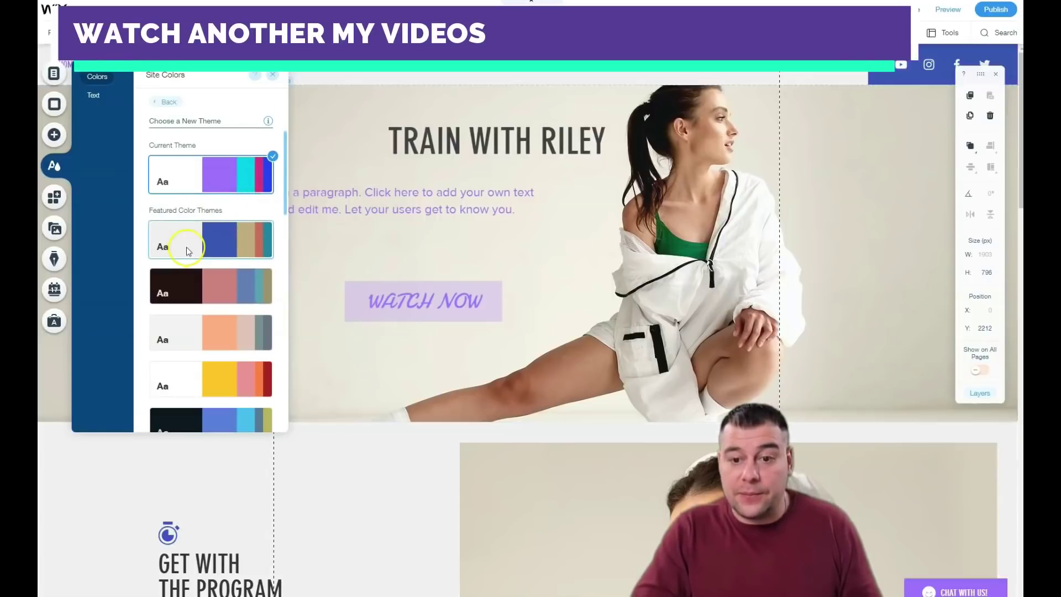
click(184, 285)
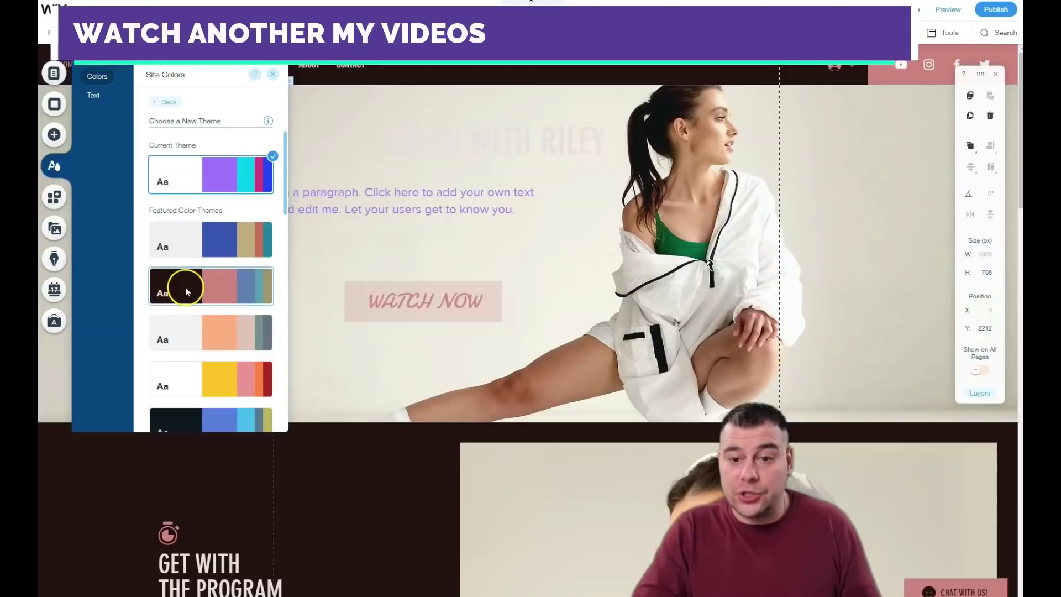
click(187, 323)
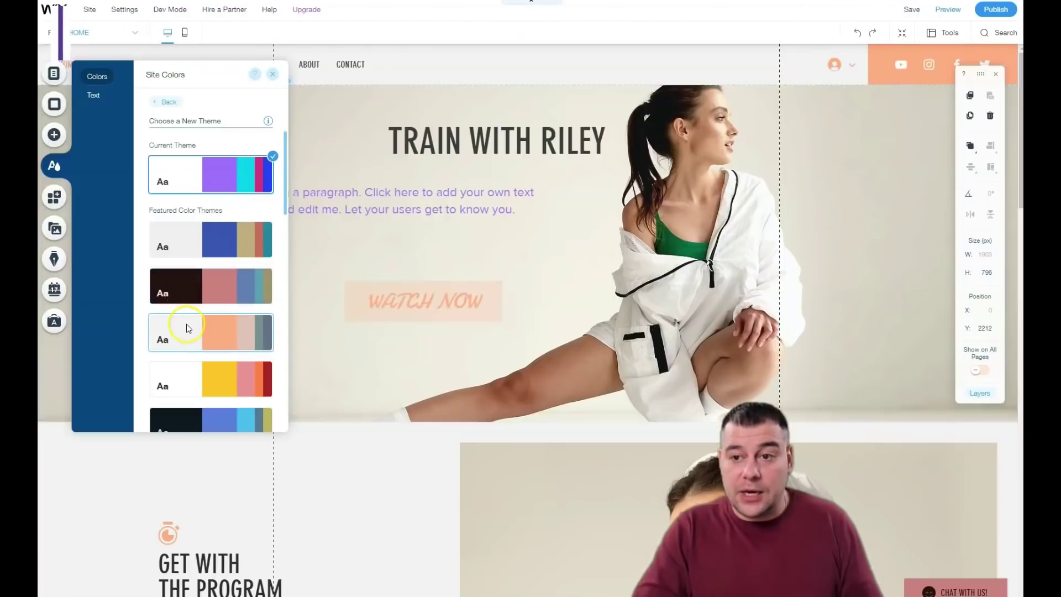
click(191, 378)
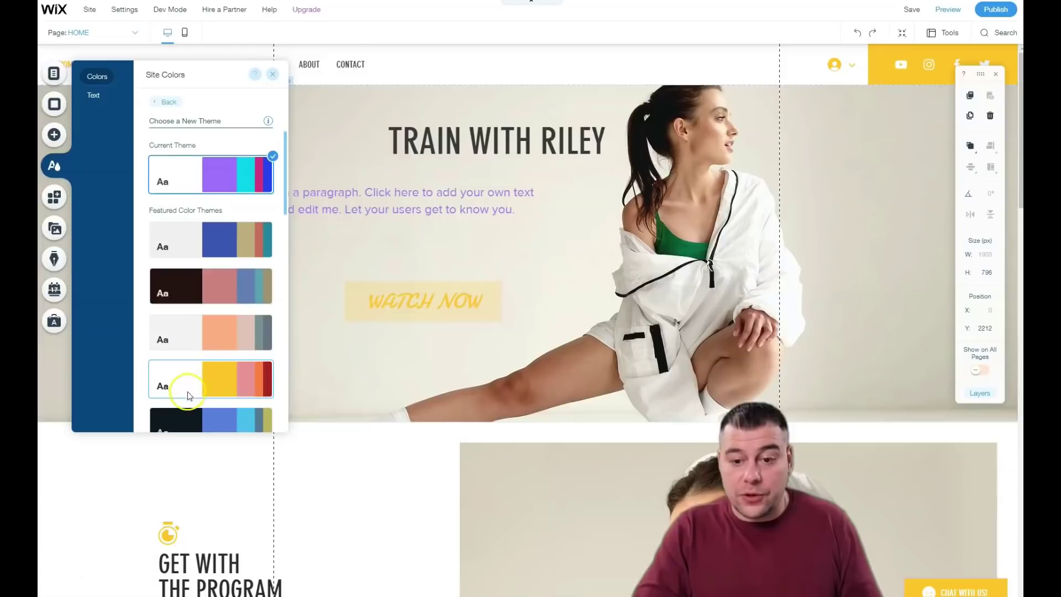
click(192, 416)
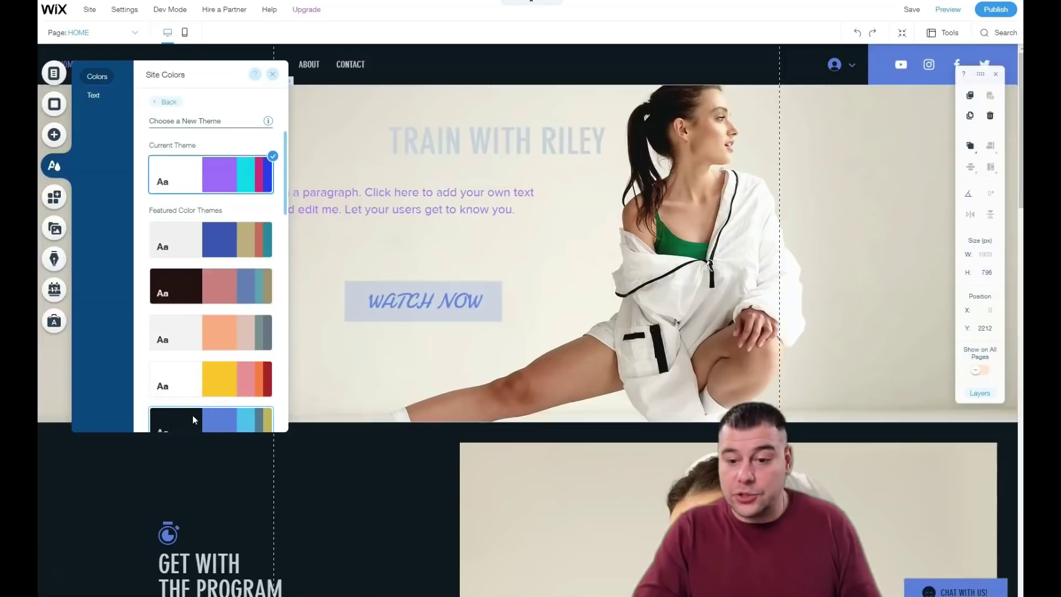
scroll(193, 415, down, 4)
click(200, 359)
click(190, 264)
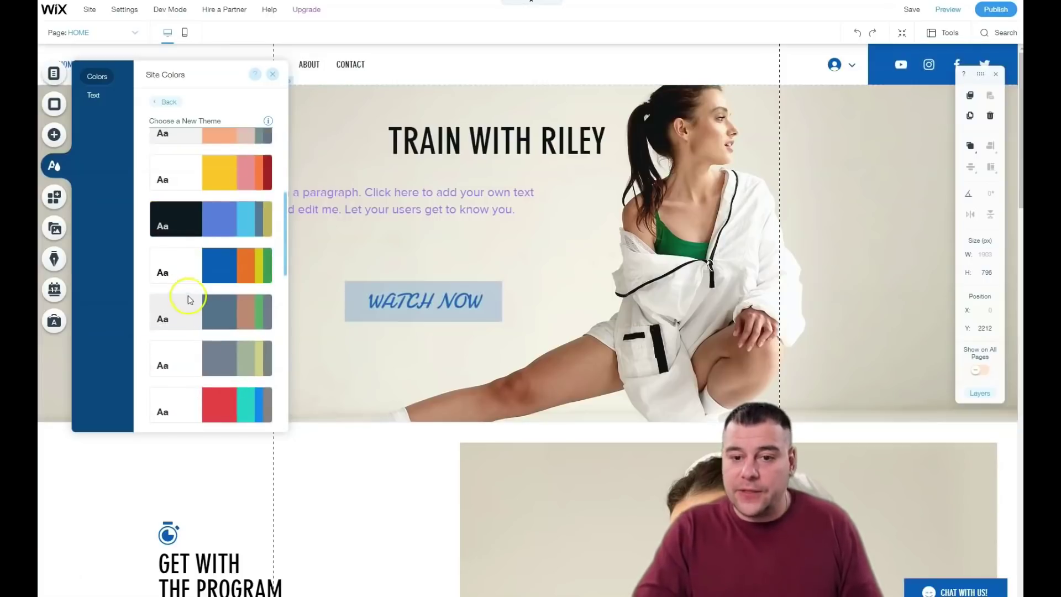
click(186, 308)
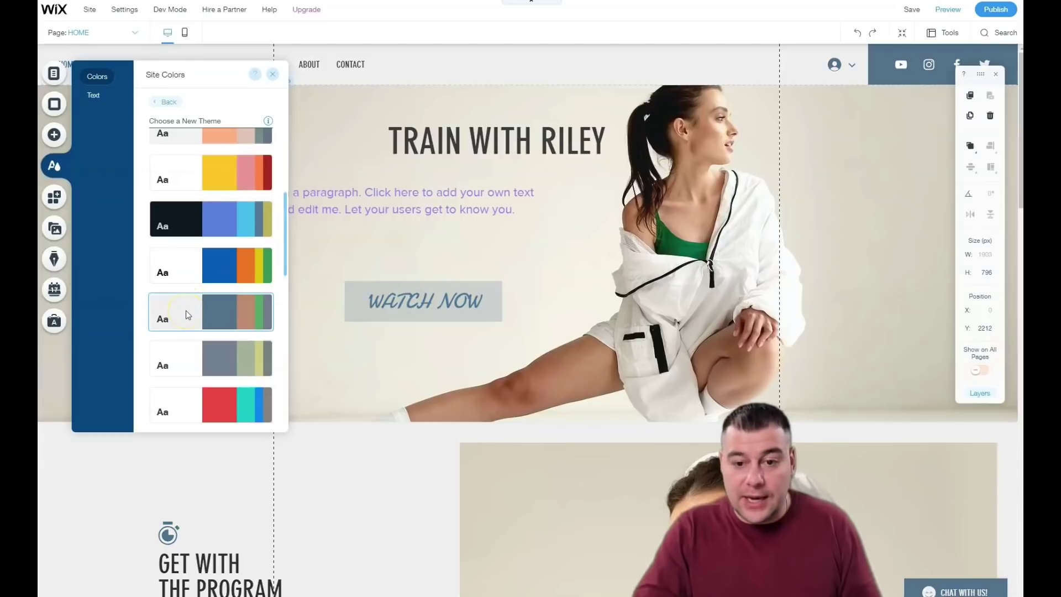
scroll(186, 314, down, 2)
click(189, 275)
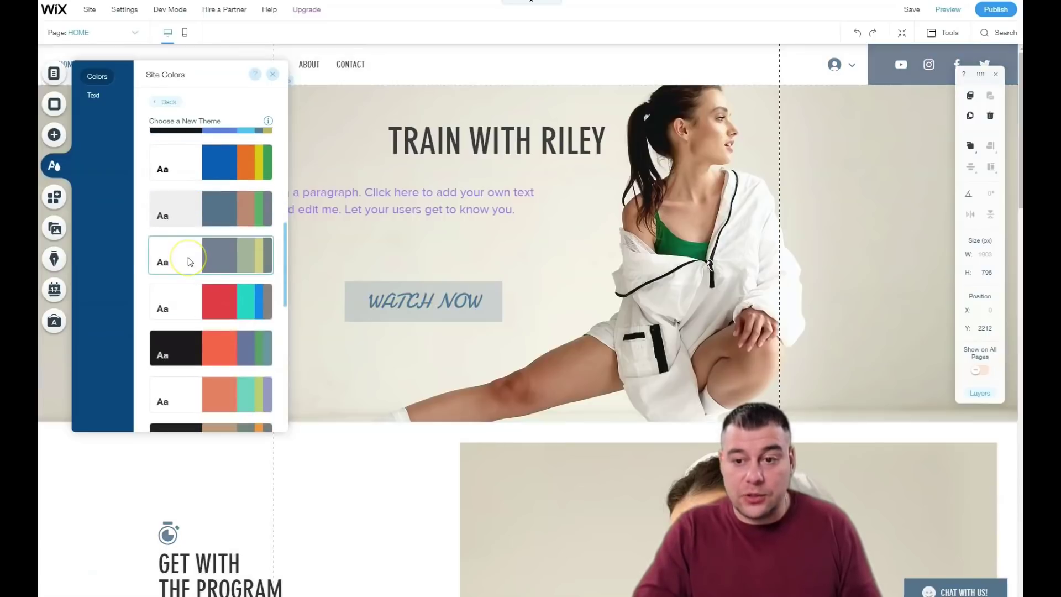
click(193, 310)
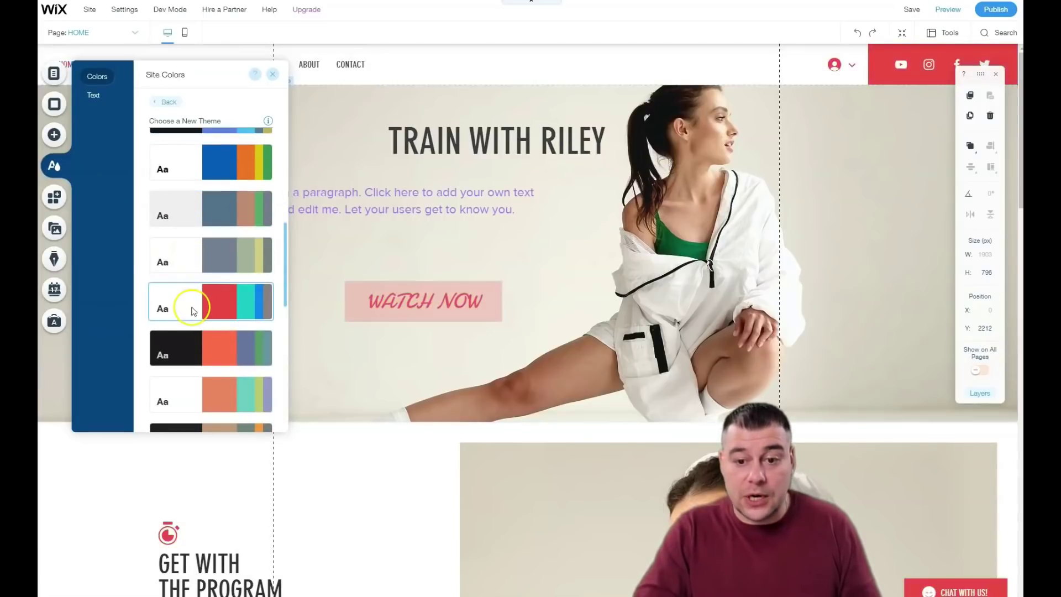
click(184, 350)
scroll(185, 343, down, 2)
click(187, 332)
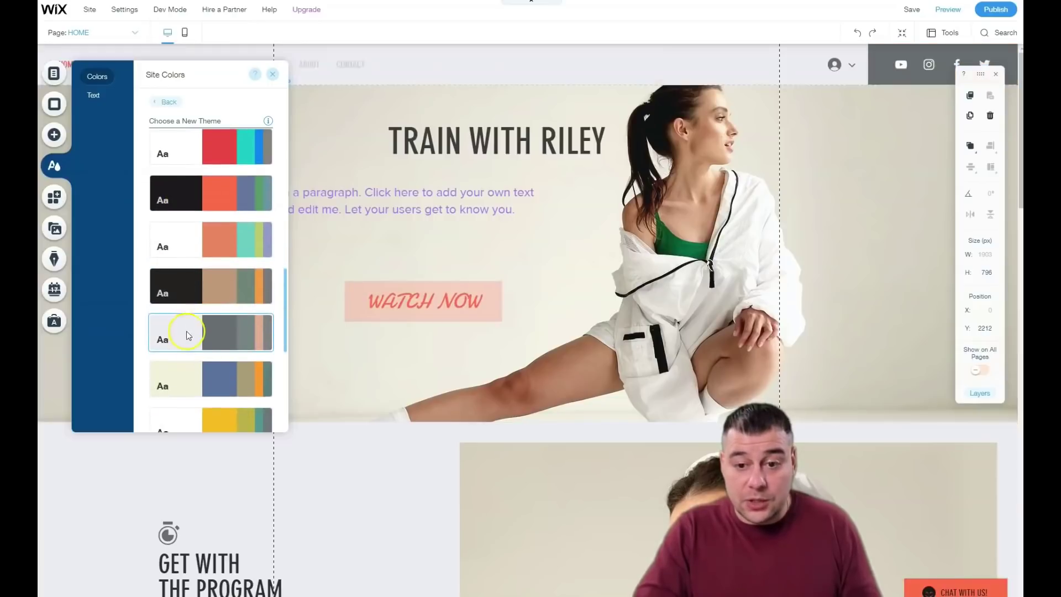
scroll(185, 329, down, 2)
click(181, 321)
scroll(179, 310, down, 1)
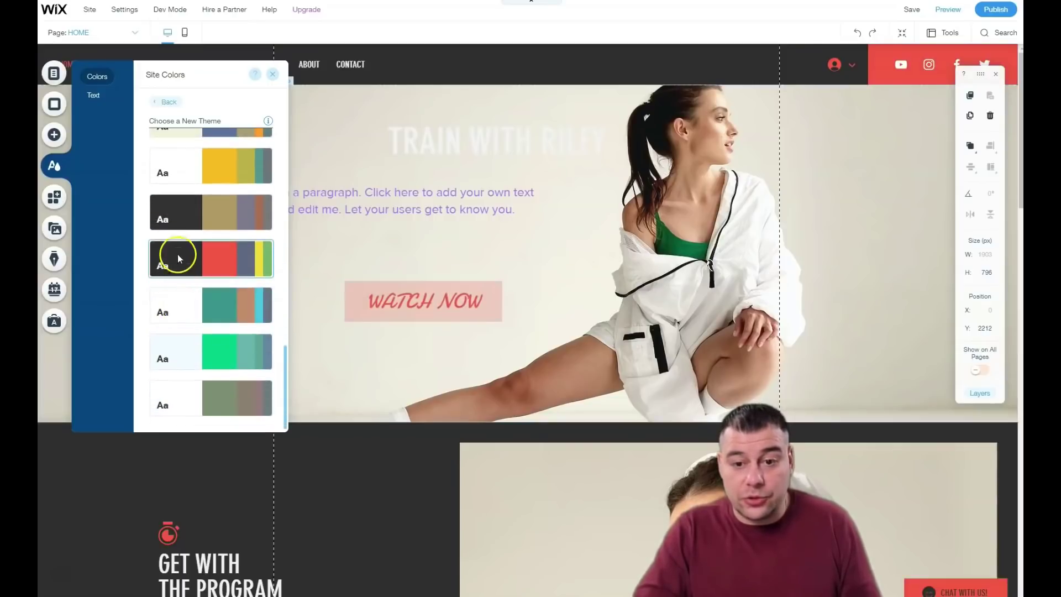
Step: Apply the dark grey and gold color theme, close the site colors and check the page down to Offered Plans
click(181, 220)
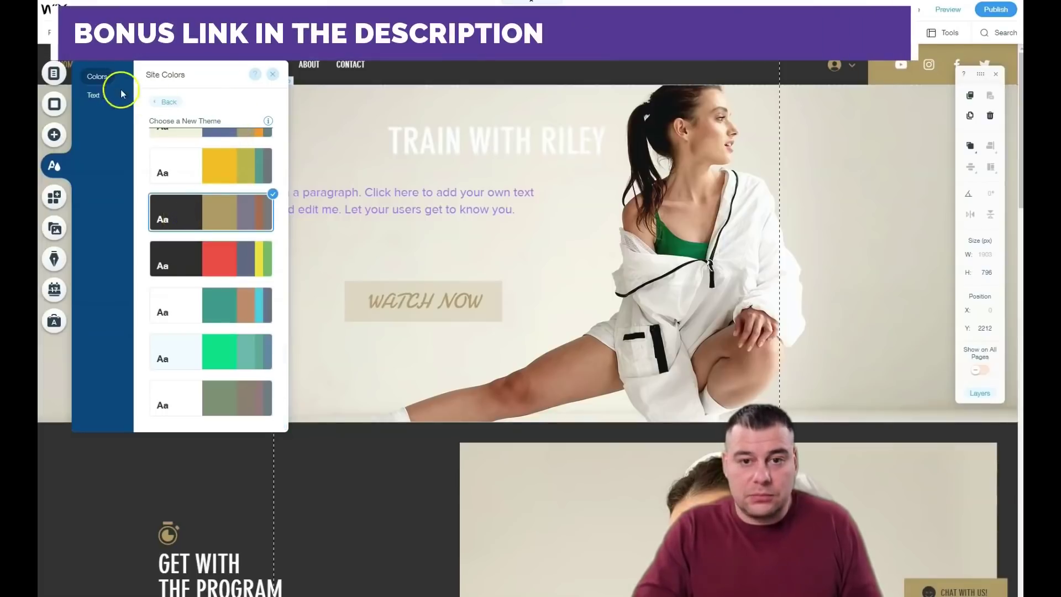
click(273, 76)
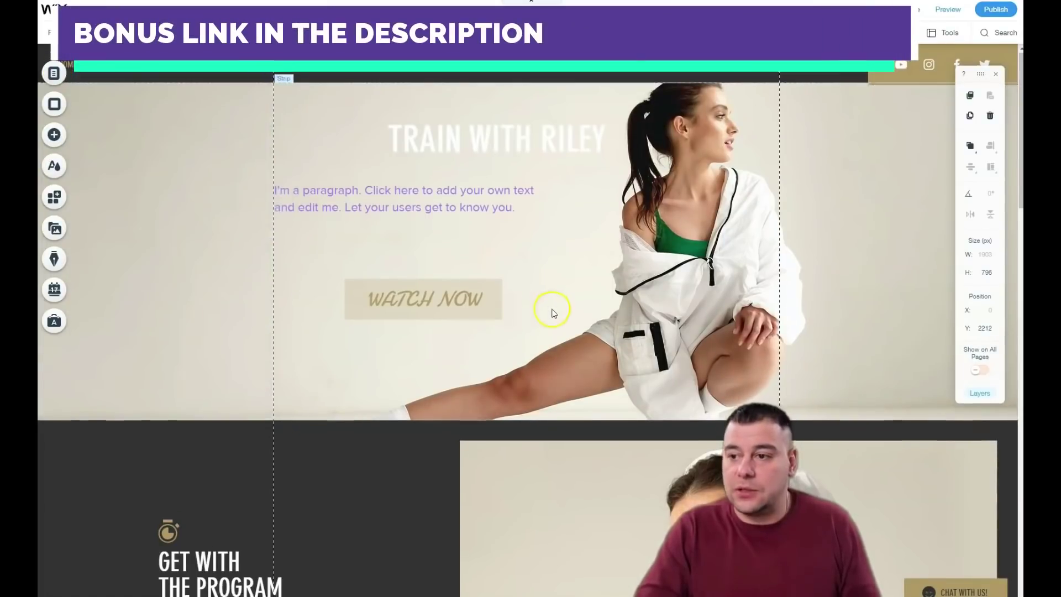
scroll(545, 297, down, 10)
scroll(543, 297, down, 12)
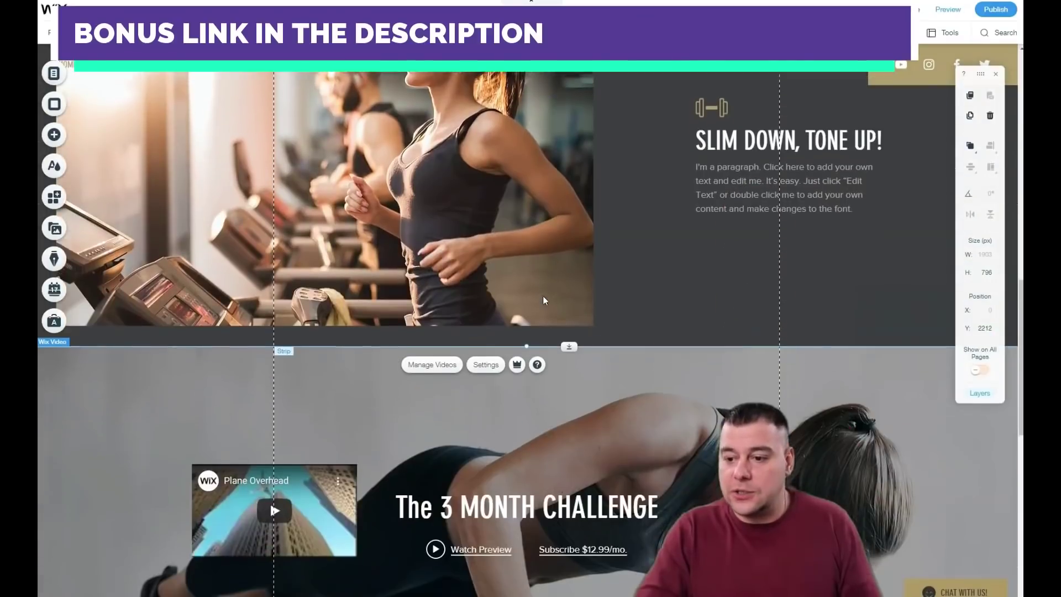
scroll(543, 296, down, 3)
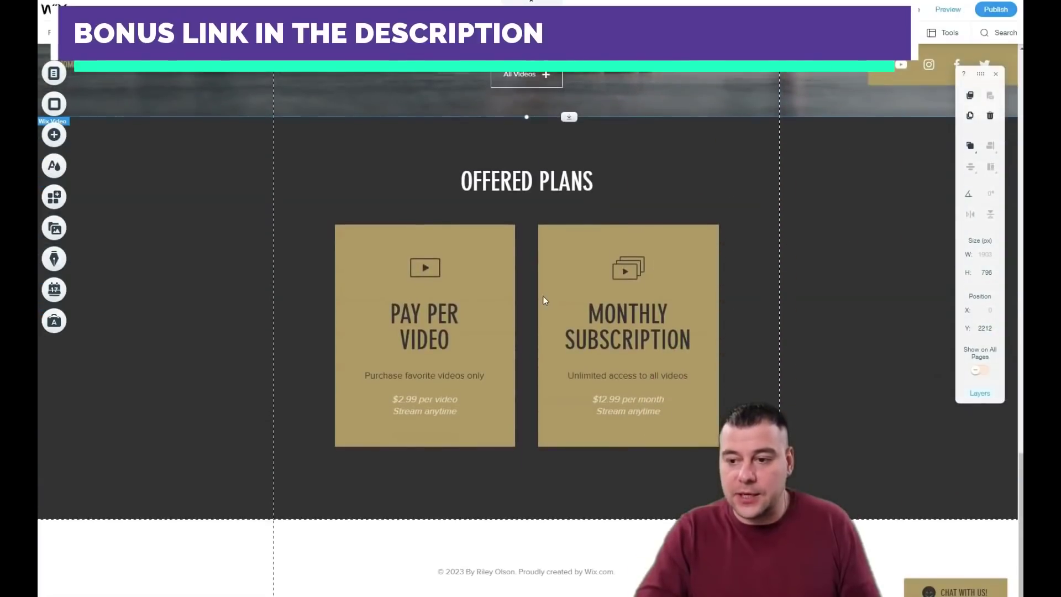